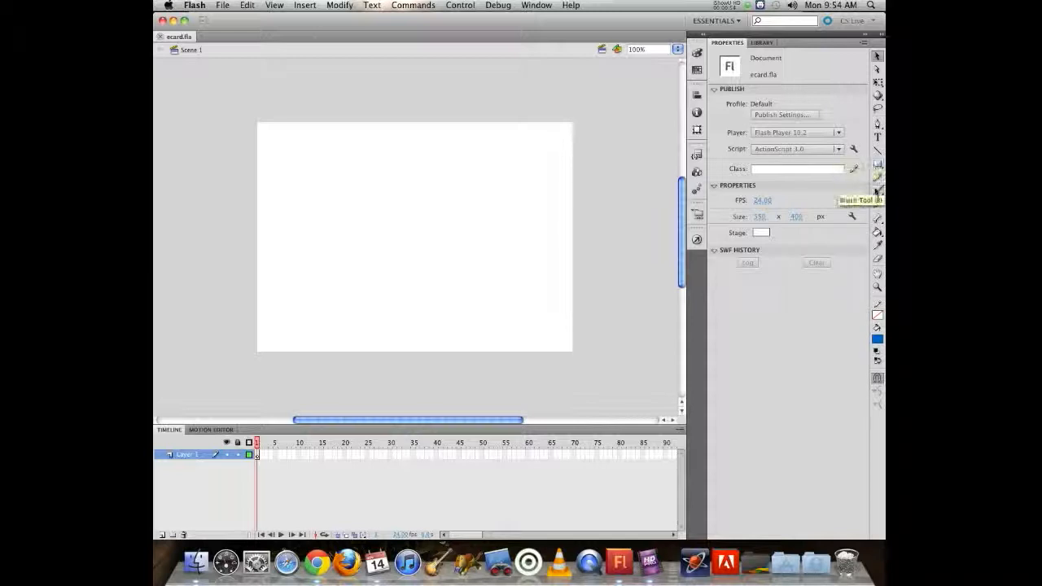
Choose a smaller brush size and handwrite "Hi" in blue on the stage with the Brush tool
click(878, 190)
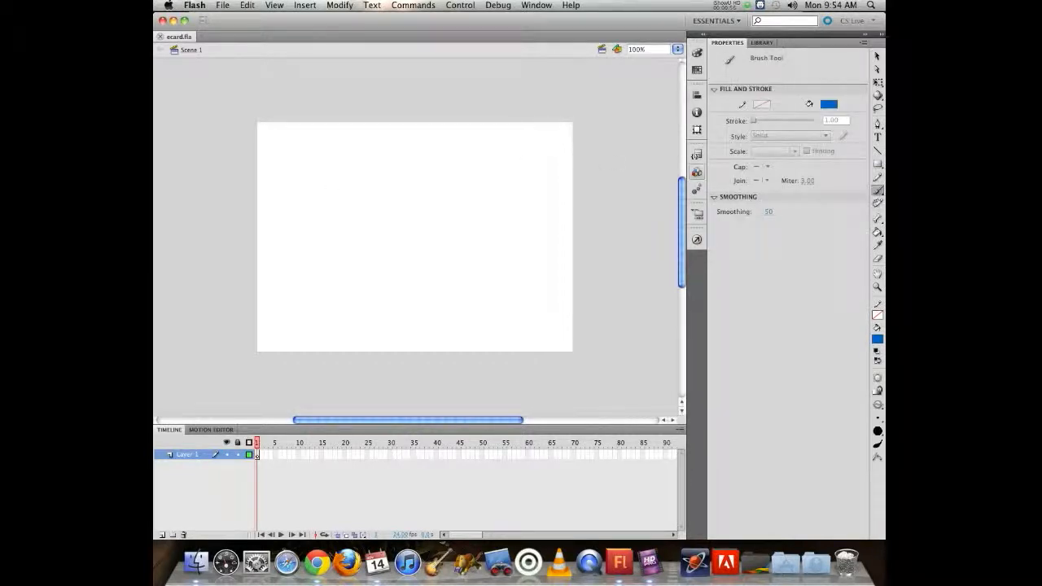
click(878, 419)
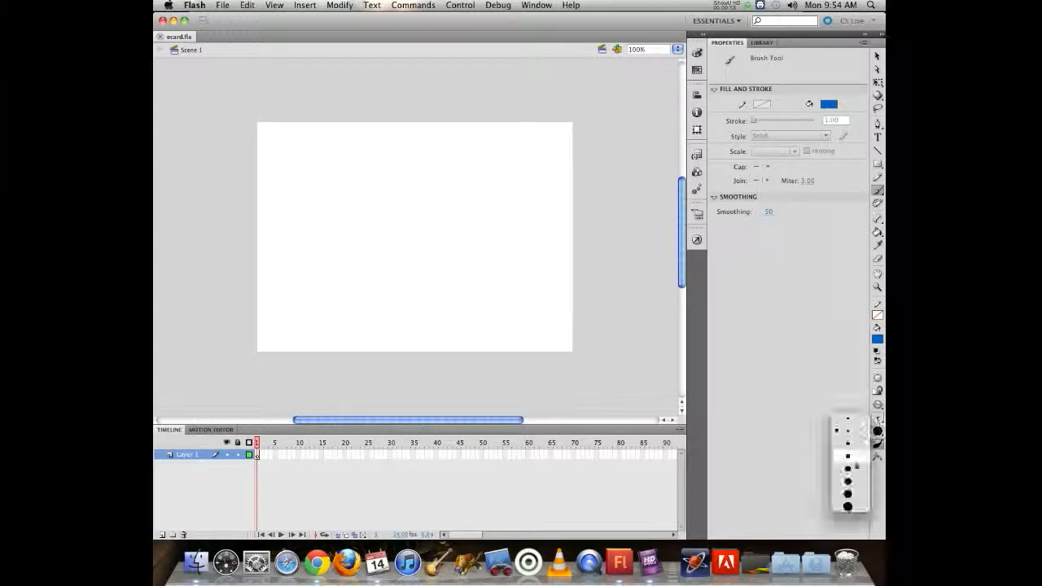
click(855, 461)
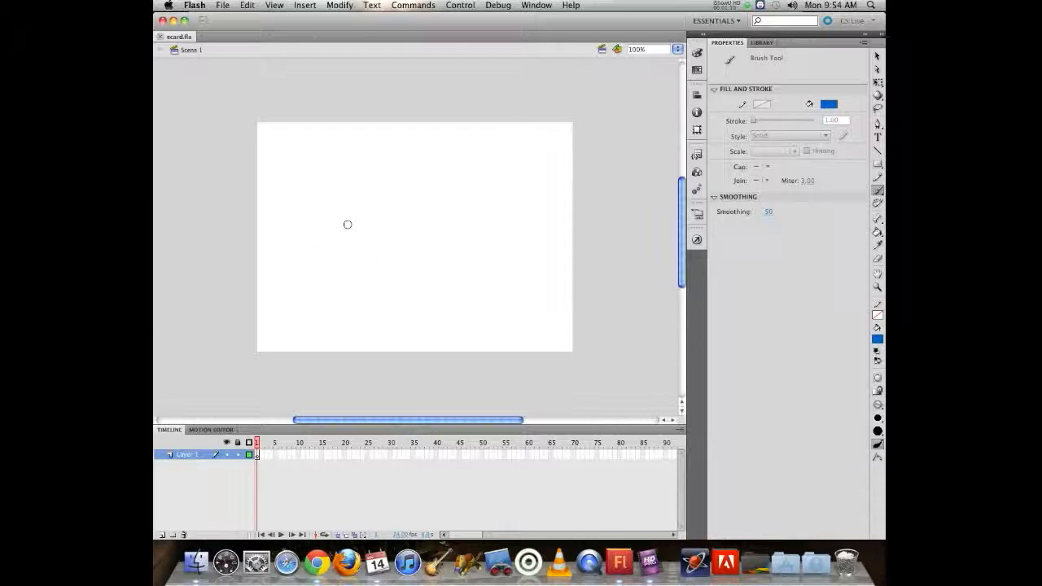
mouse_move(349, 172)
mouse_down()
mouse_move(347, 235)
mouse_move(374, 225)
mouse_move(376, 202)
mouse_move(389, 222)
mouse_up()
drag(380, 167, 380, 174)
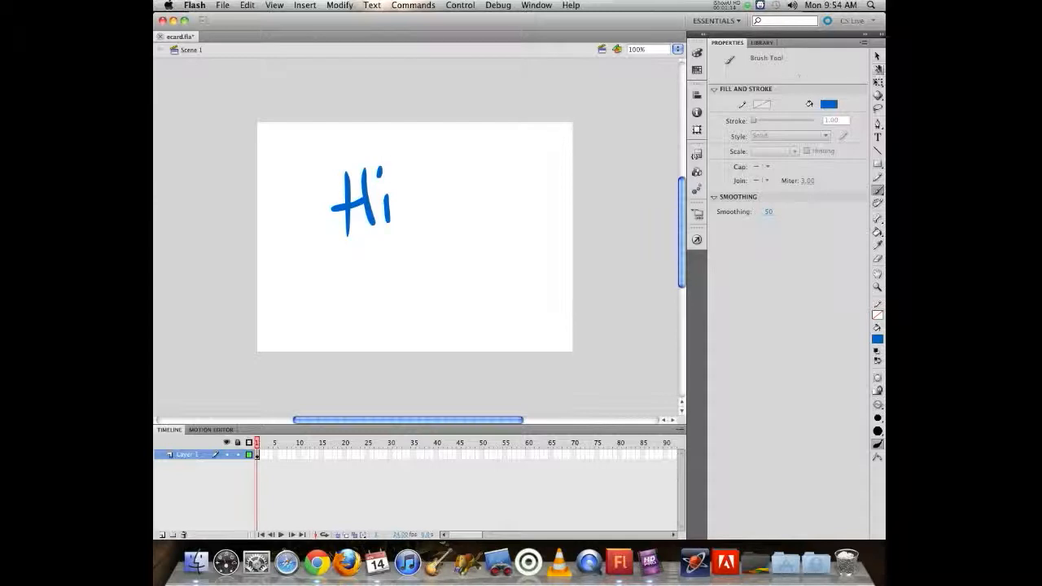
Convert the whole "Hi" drawing into a movie clip symbol named "welcome"
click(876, 56)
drag(316, 125, 480, 286)
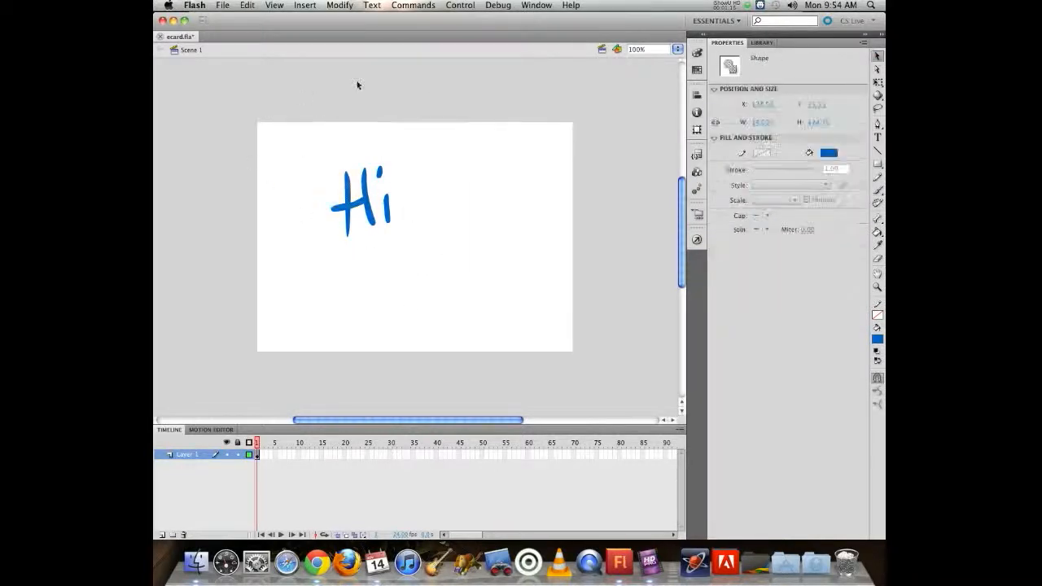
key(F8)
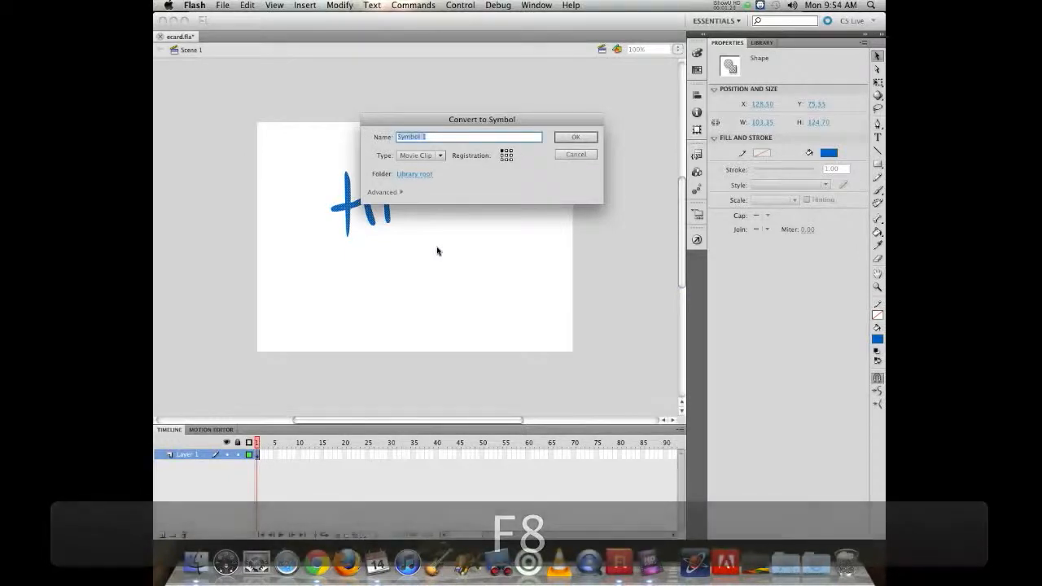
text(welcome)
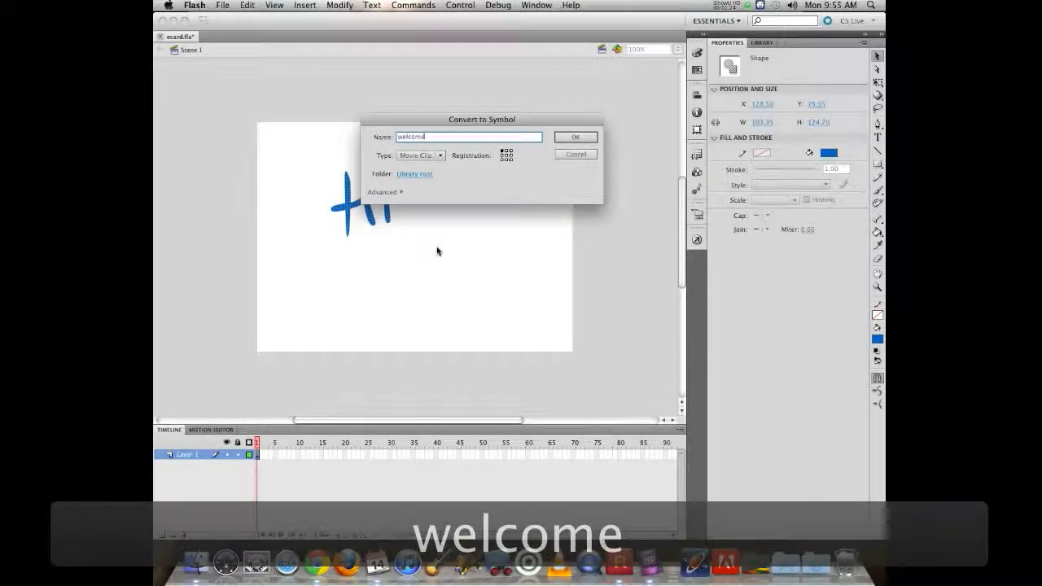
key(Return)
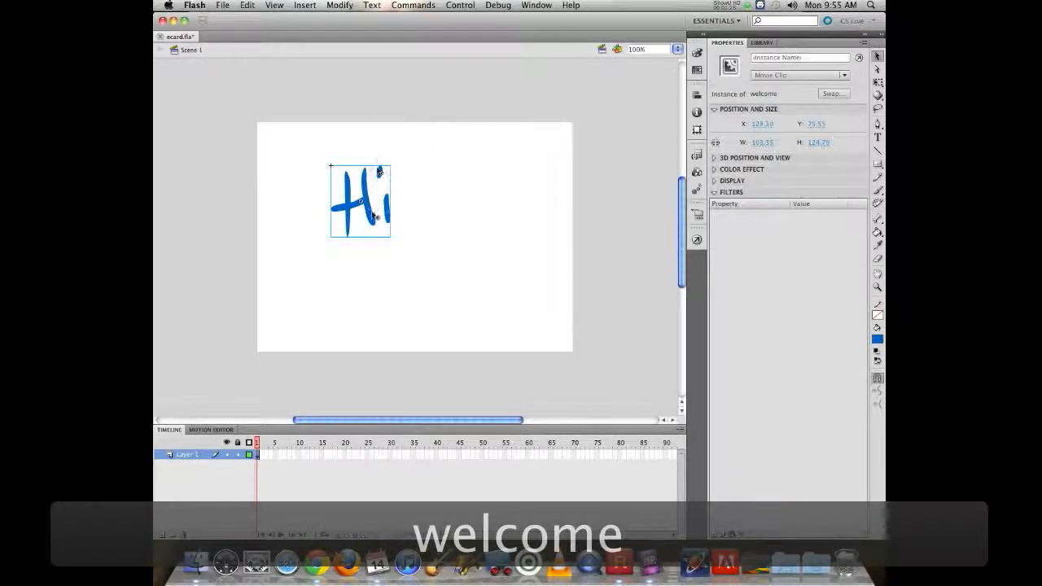
Animate "Hi" with a motion tween from off the stage's left edge to the stage centre at frame 24, and preview it
drag(368, 211, 230, 246)
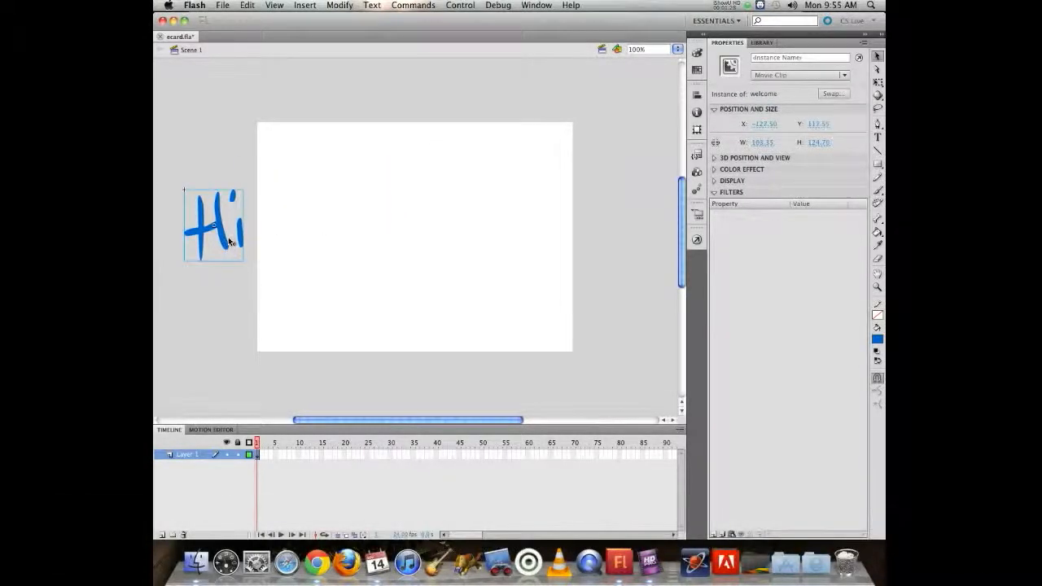
right_click(226, 248)
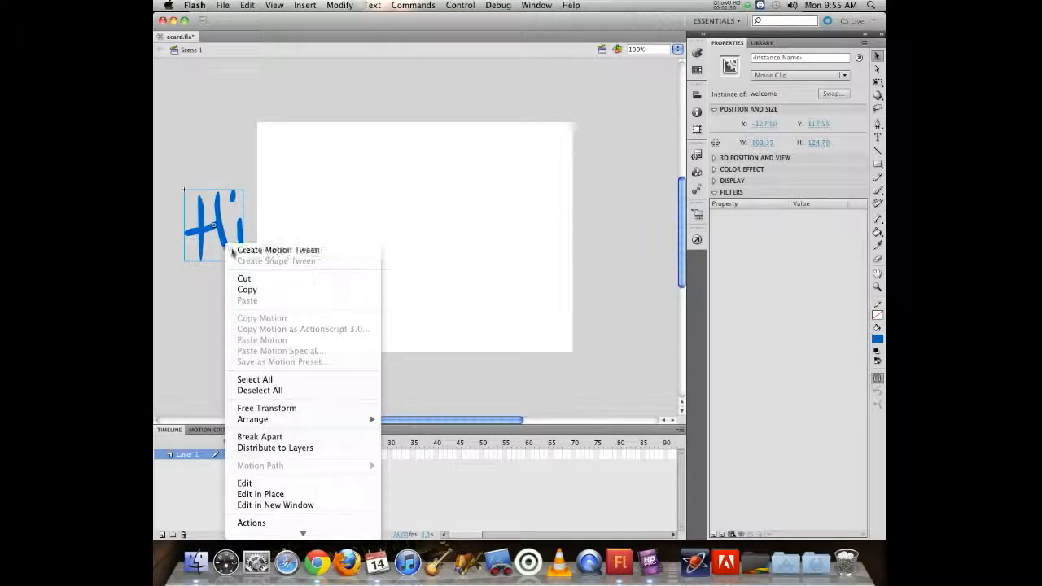
click(244, 250)
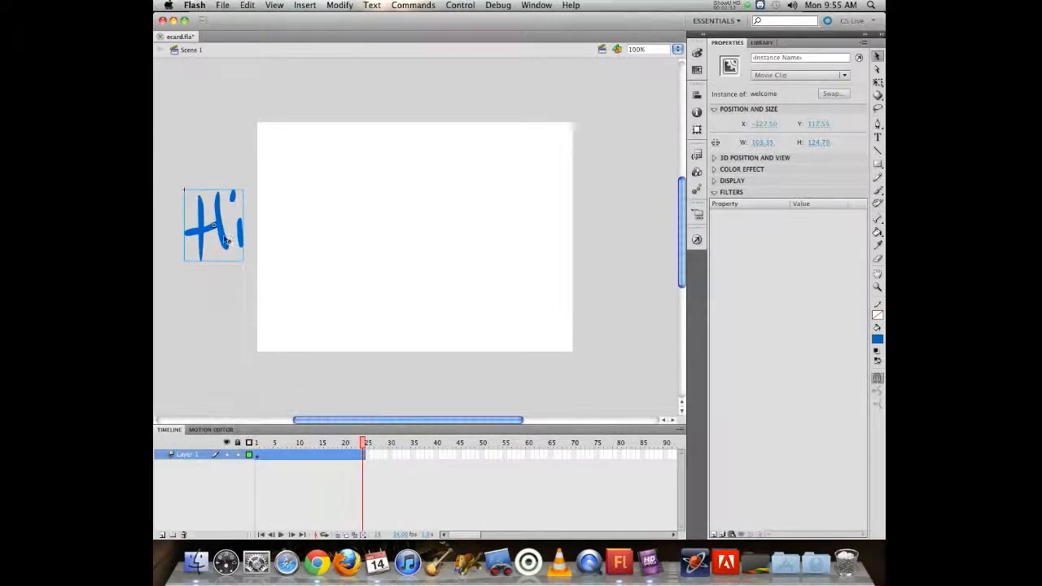
drag(227, 241, 428, 242)
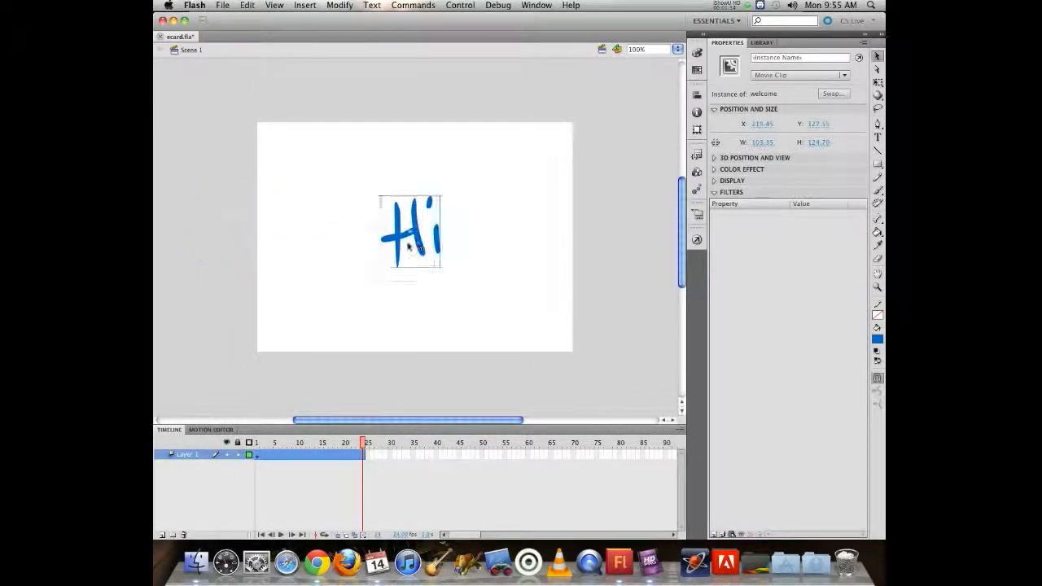
drag(346, 442, 391, 440)
key(Return)
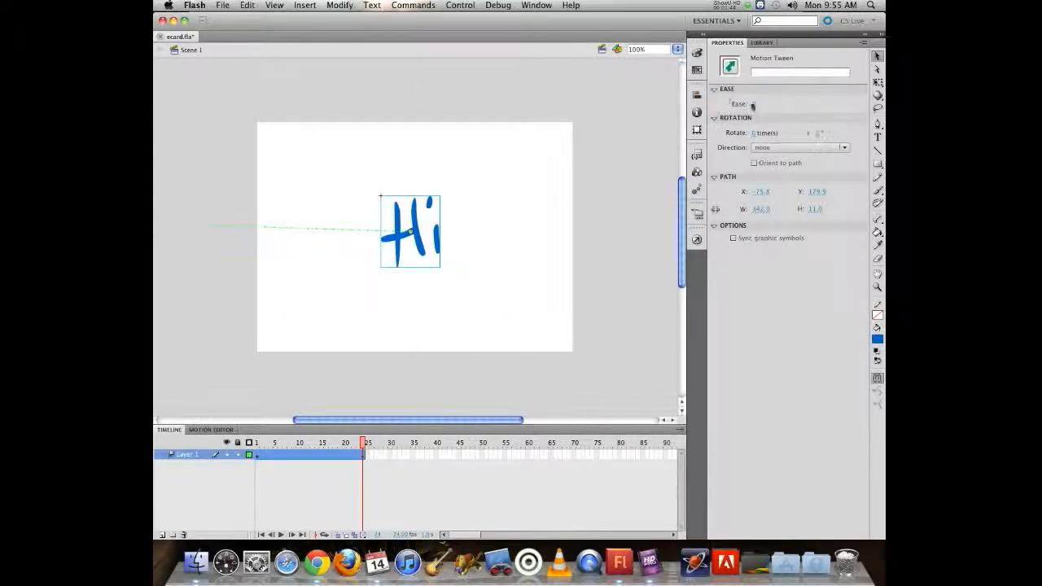
Set the "Hi" motion tween's ease to -100 and play the animation to check it
drag(756, 105, 650, 95)
key(Return)
key(Return)
click(269, 269)
key(Return)
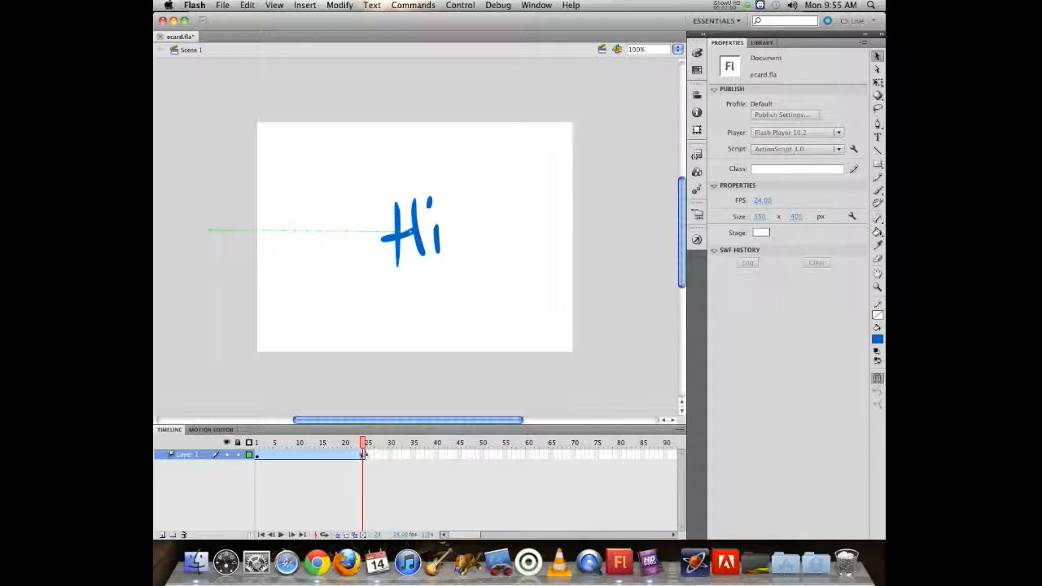
Shorten the "Hi" motion tween to end at frame 11 and play back the faster entrance
drag(363, 455, 321, 440)
key(Return)
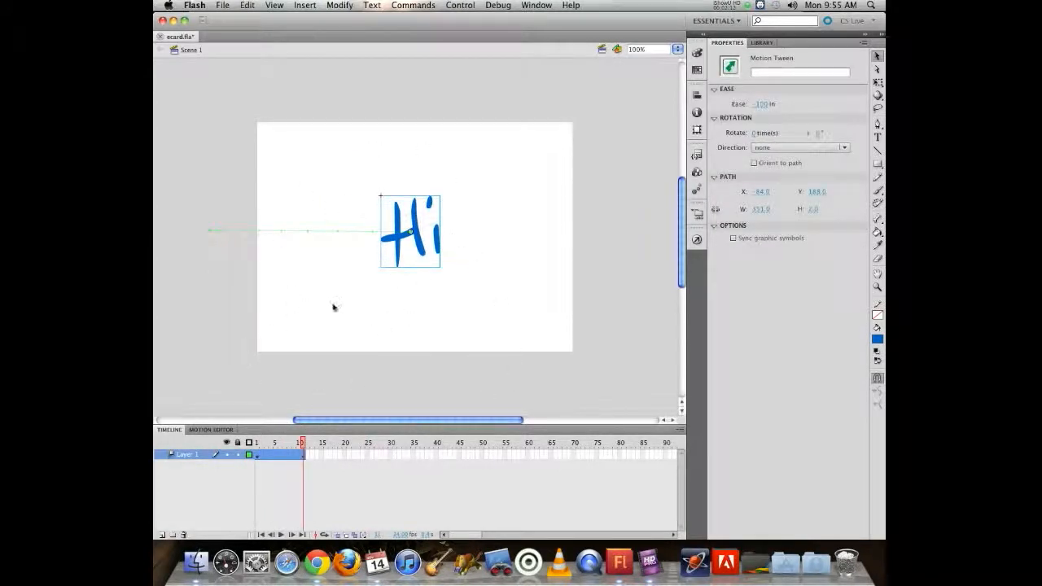
click(397, 243)
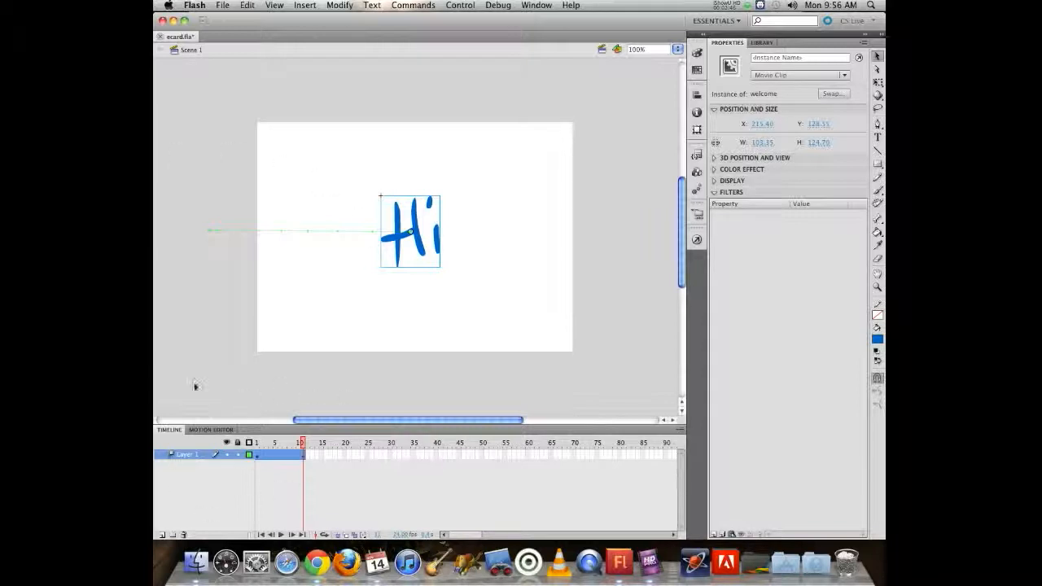
click(303, 452)
key(Return)
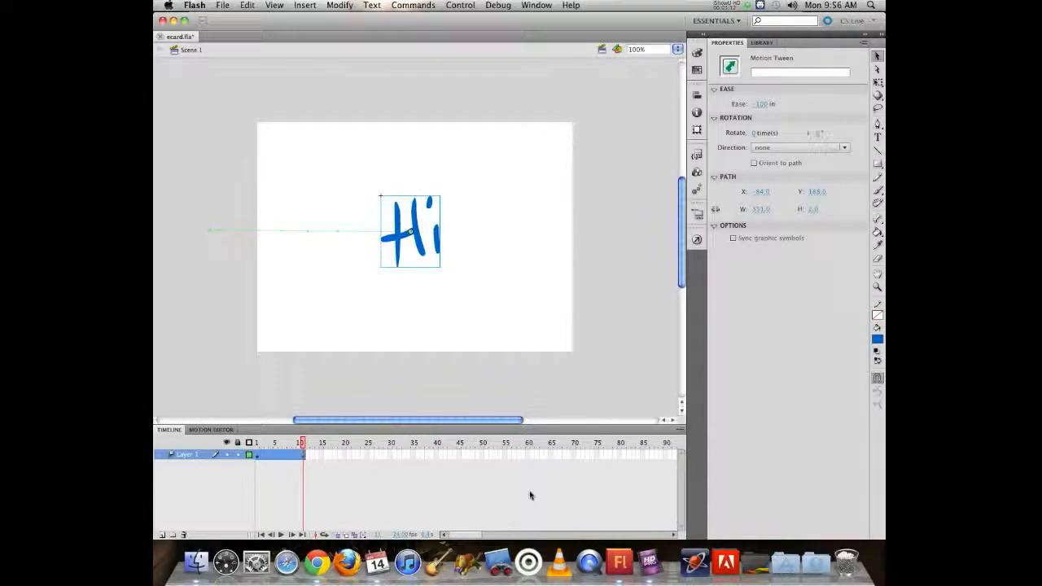
Add a new layer above the "Hi" layer and insert a keyframe at frame 12 on it
click(162, 535)
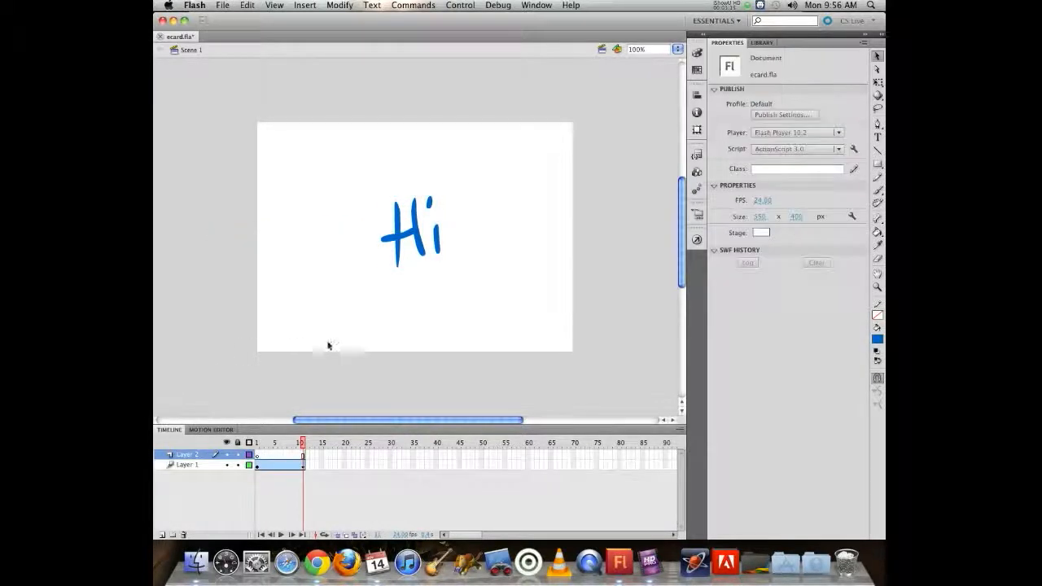
click(306, 457)
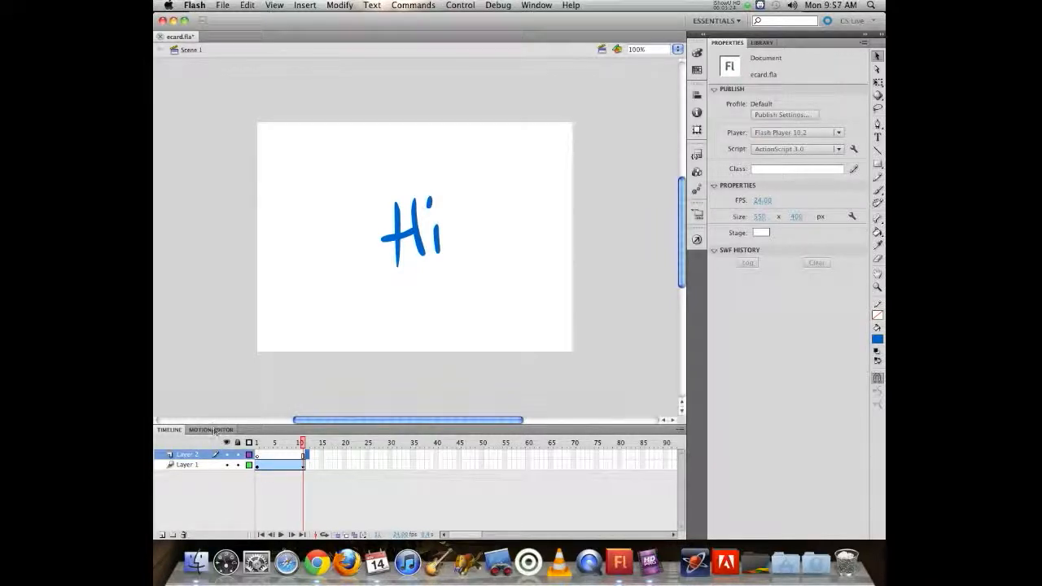
key(F6)
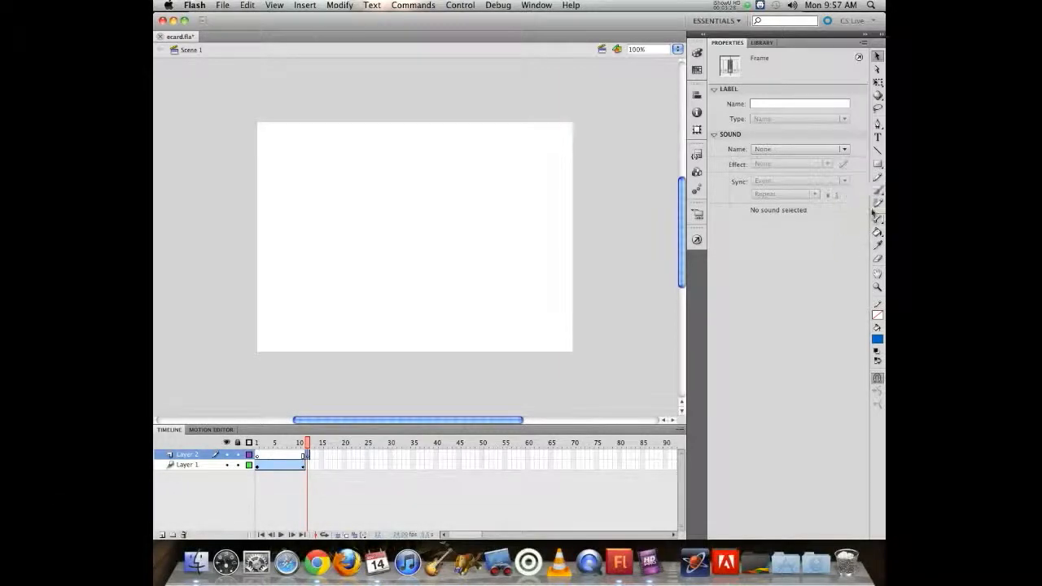
Handwrite "This is my primary message" in blue across the stage on Layer 2 with the Brush tool
click(877, 192)
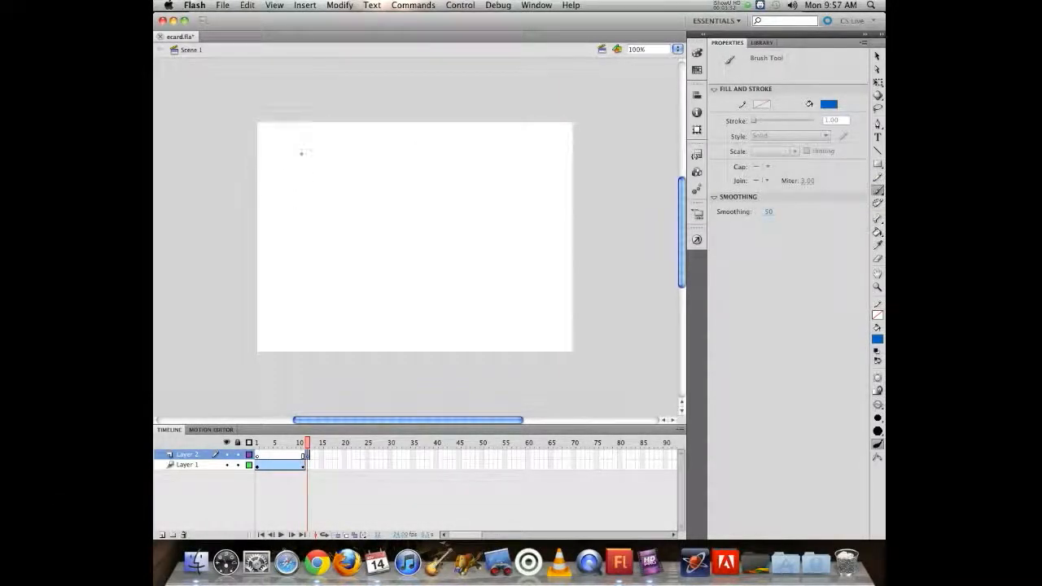
drag(302, 153, 303, 203)
mouse_move(312, 150)
mouse_down()
mouse_move(273, 155)
mouse_move(343, 174)
mouse_move(342, 184)
mouse_up()
drag(351, 167, 354, 184)
mouse_move(376, 156)
mouse_down()
mouse_move(362, 183)
mouse_move(419, 189)
mouse_move(461, 213)
mouse_move(488, 178)
mouse_move(494, 199)
mouse_up()
drag(483, 181, 500, 199)
drag(508, 178, 474, 220)
mouse_move(279, 255)
mouse_down()
mouse_move(306, 287)
mouse_move(311, 261)
mouse_move(391, 251)
mouse_move(417, 262)
mouse_up()
mouse_move(420, 263)
mouse_down()
mouse_move(448, 242)
mouse_move(440, 262)
mouse_up()
drag(452, 244, 424, 290)
mouse_move(353, 332)
mouse_down()
mouse_move(368, 312)
mouse_move(418, 308)
mouse_move(456, 323)
mouse_move(477, 296)
mouse_move(492, 306)
mouse_move(502, 292)
mouse_move(516, 308)
mouse_move(550, 281)
mouse_up()
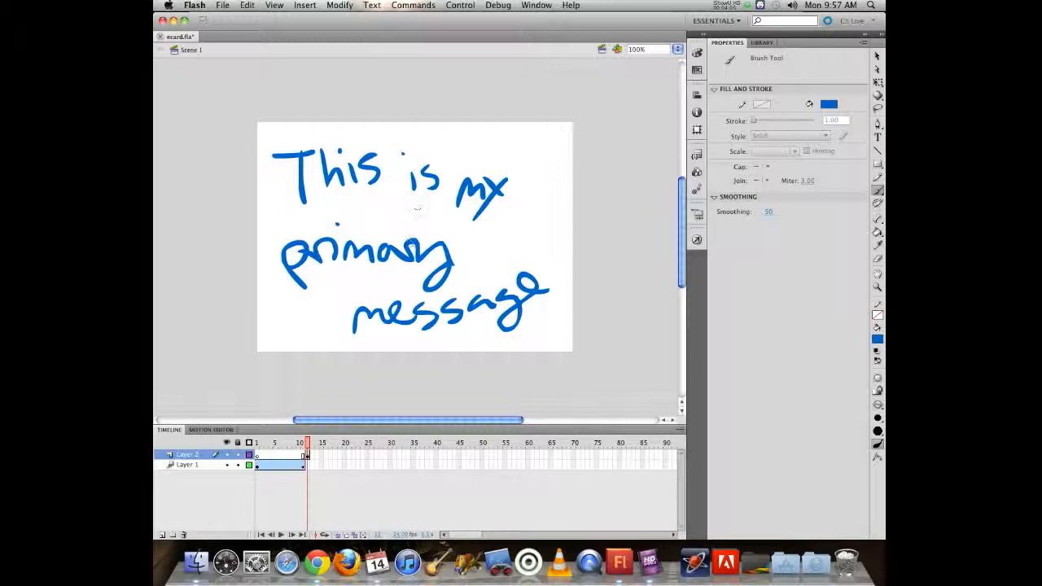
Convert the entire handwritten message into a movie clip symbol named "BodyMsg"
key(v)
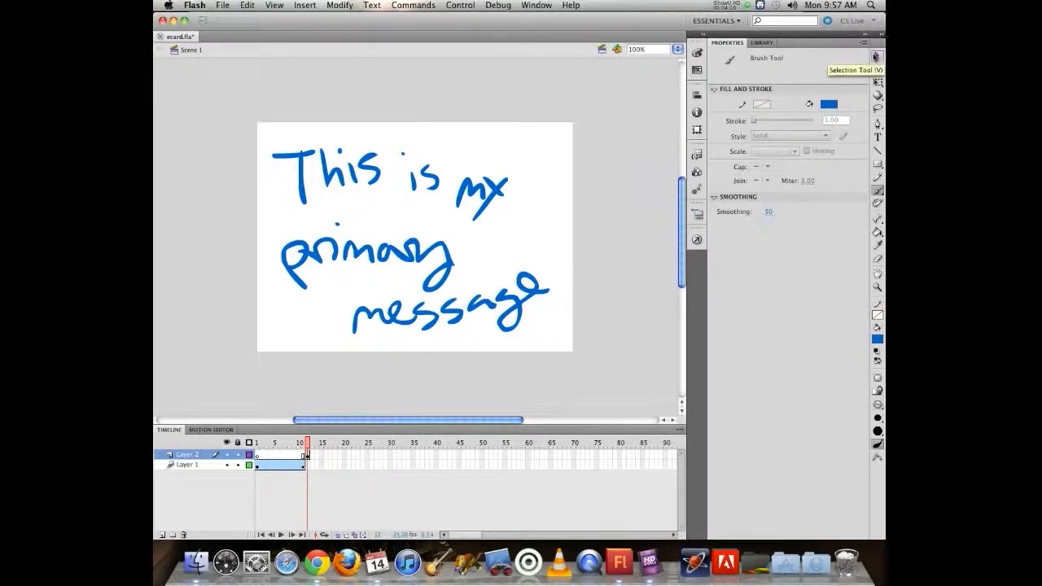
mouse_move(236, 118)
mouse_down()
mouse_move(534, 354)
mouse_move(594, 379)
mouse_up()
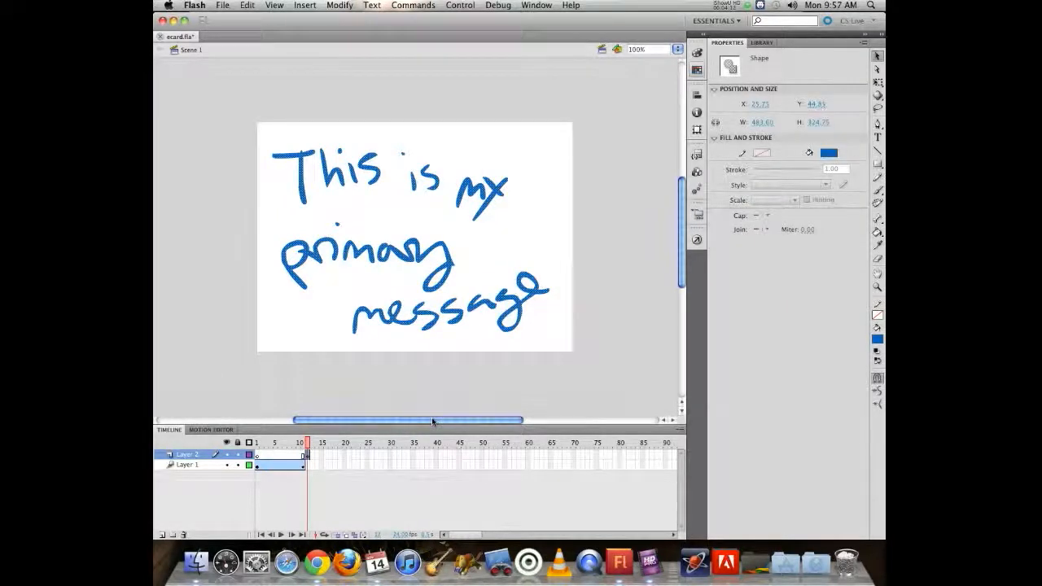
key(F8)
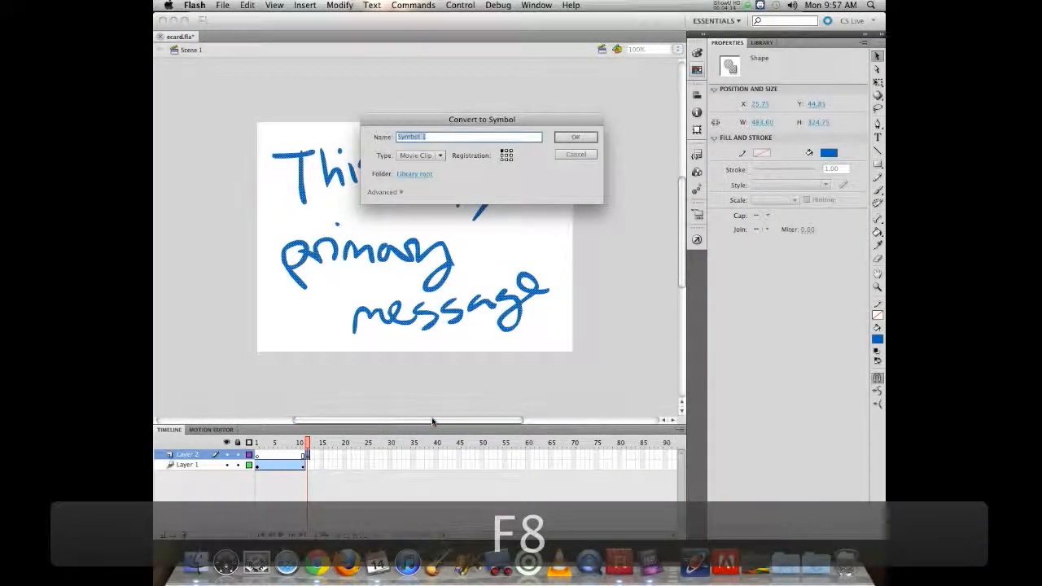
text(Body)
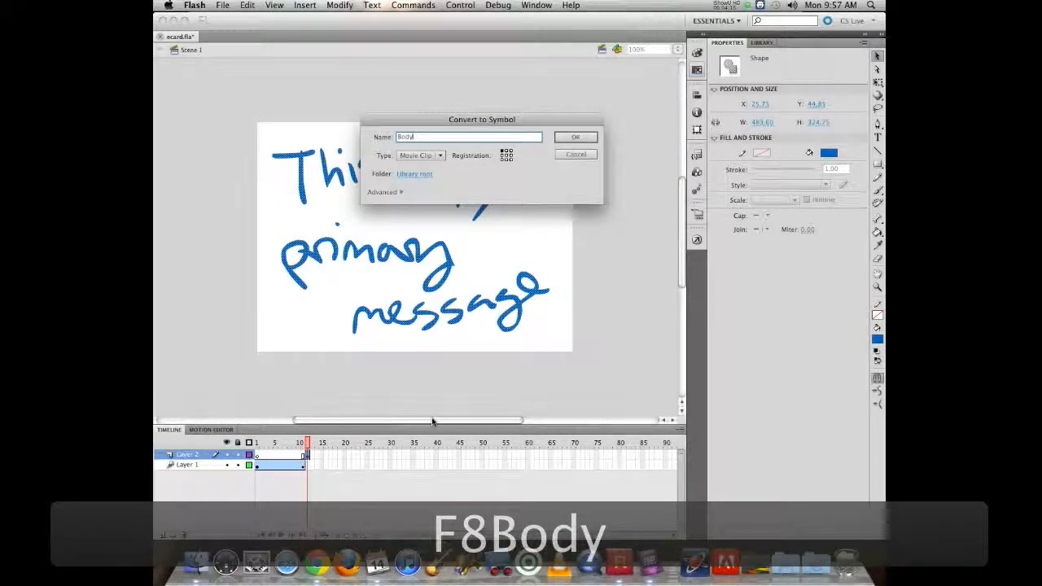
text(Msg)
key(Return)
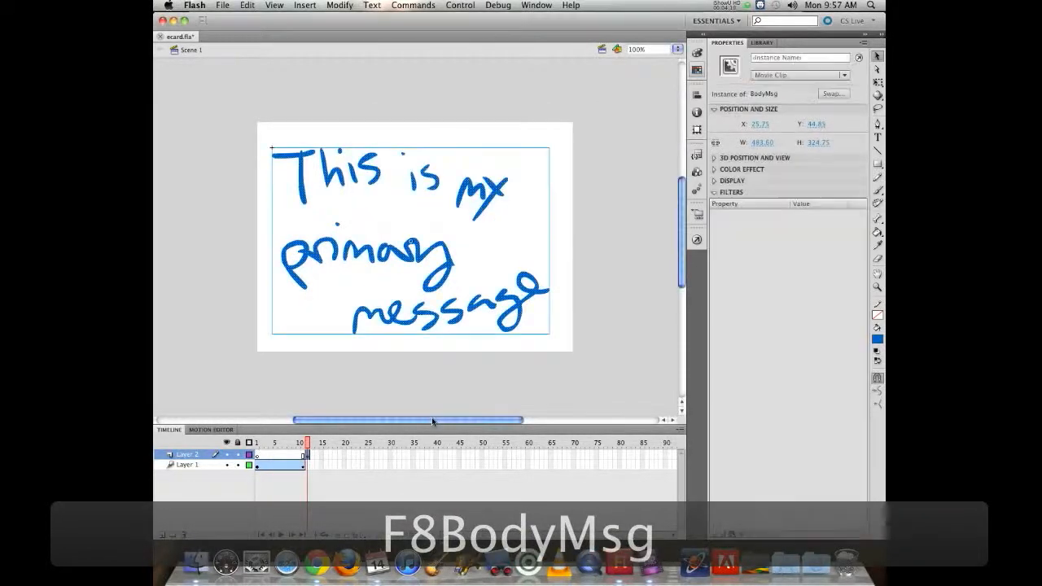
Create a motion tween for the BodyMsg clip and extend its span to frame 50
right_click(426, 174)
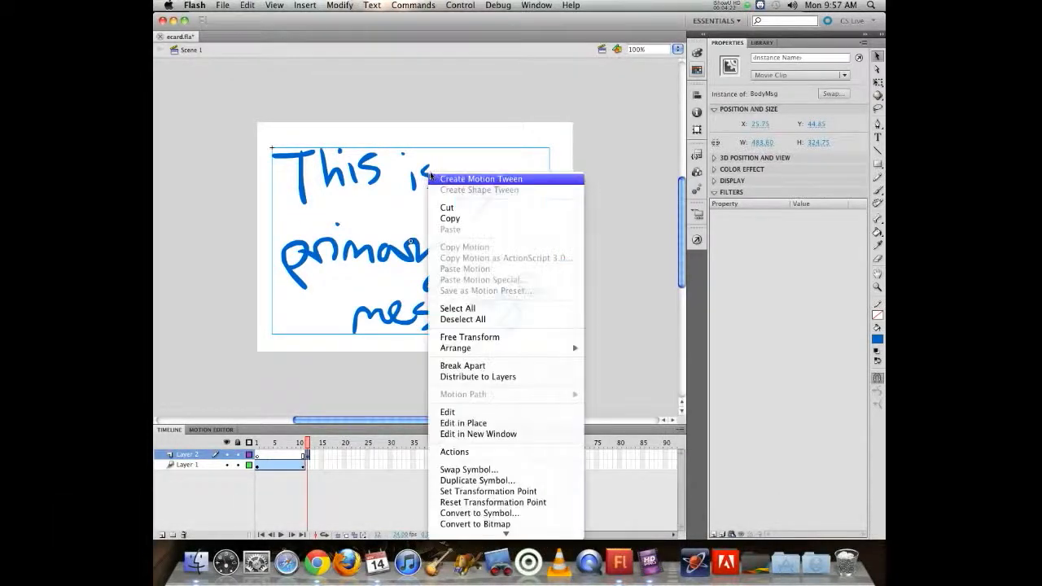
click(435, 177)
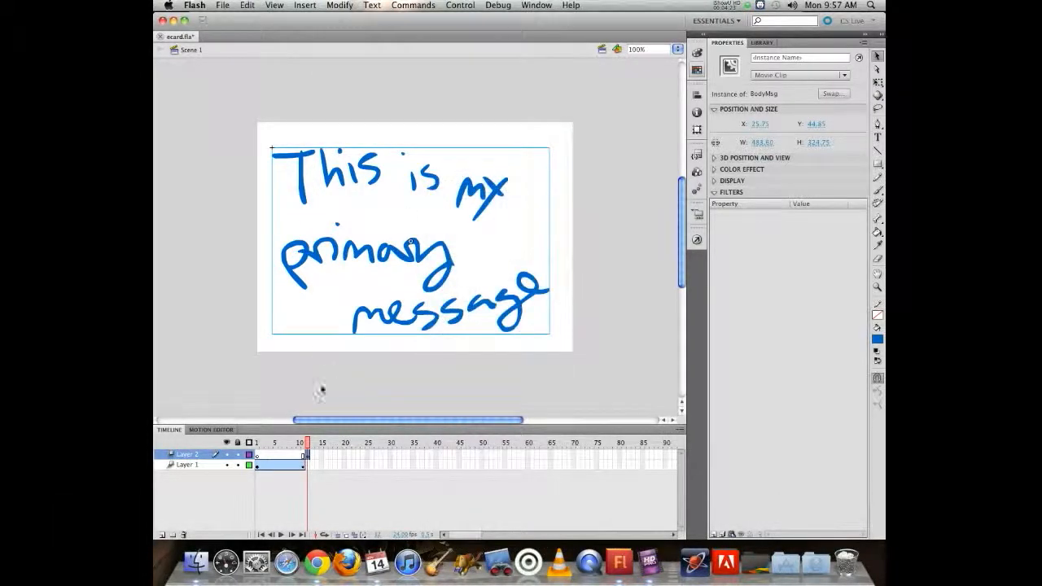
drag(313, 459, 482, 457)
Animate the message dropping in: place it just above the stage at frame 12 and inside the stage at frame 22
click(309, 445)
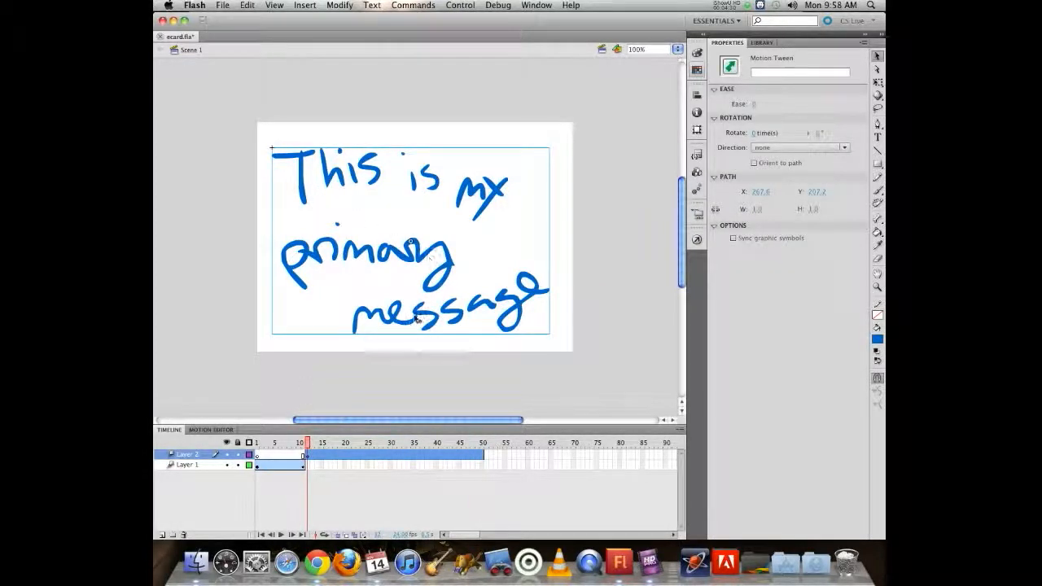
drag(421, 316, 422, 102)
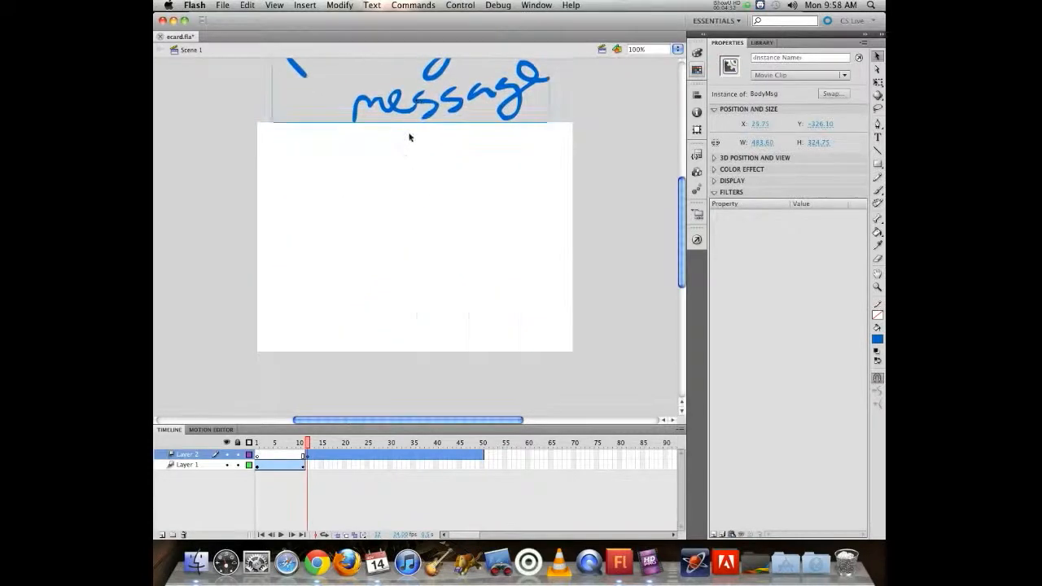
click(316, 444)
drag(316, 443, 352, 443)
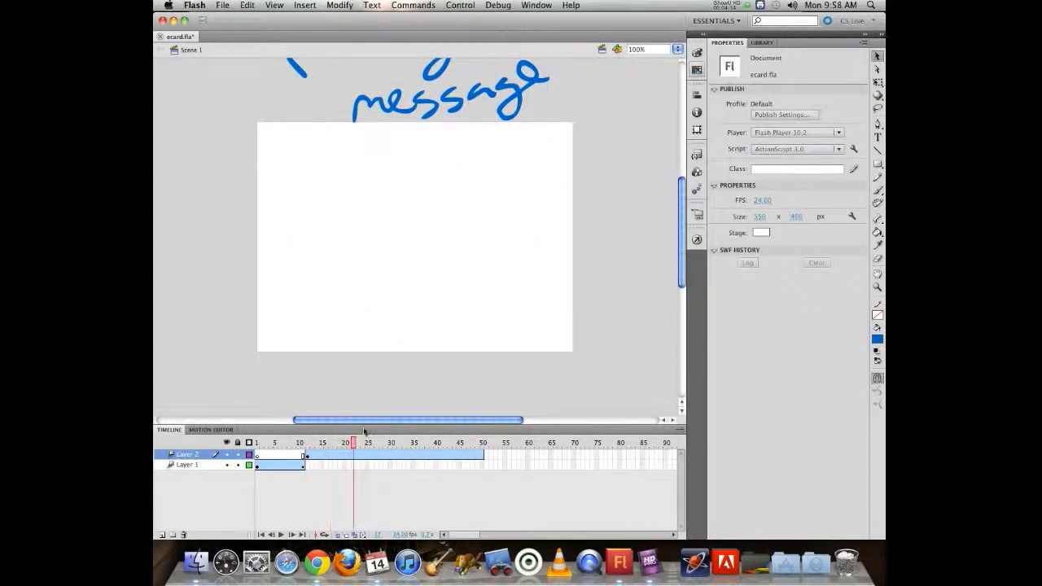
click(437, 107)
drag(436, 107, 440, 302)
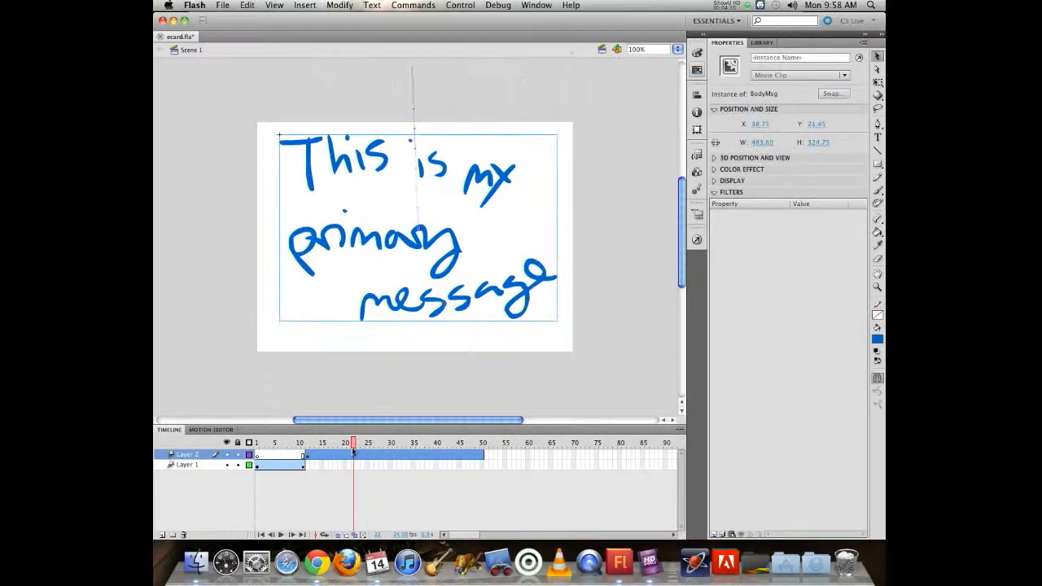
At frame 35, move the message horizontally off the stage's left edge so it slides out
drag(353, 448, 414, 448)
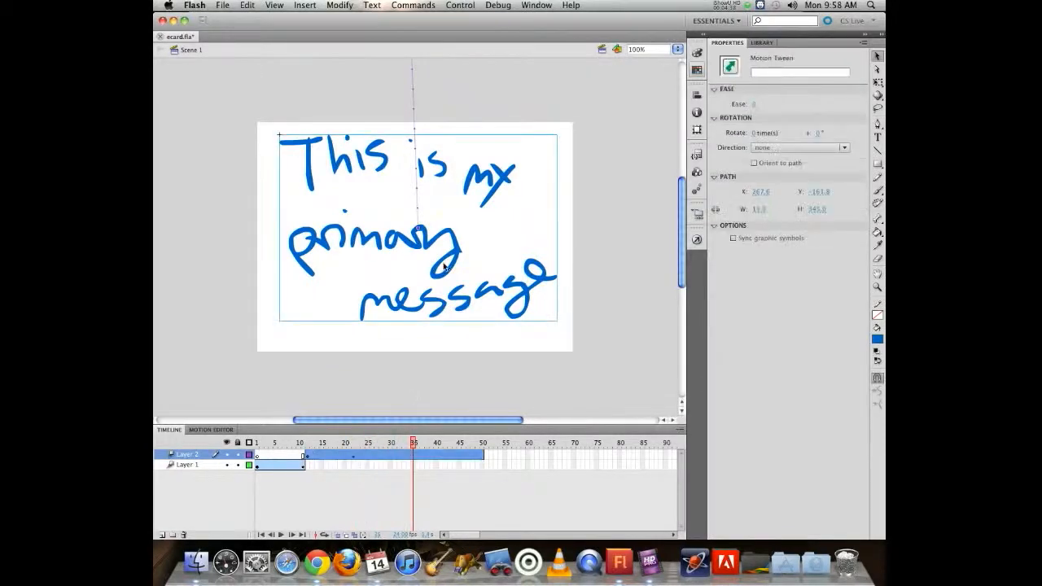
drag(527, 290, 218, 287)
mouse_move(413, 442)
mouse_down()
mouse_move(446, 442)
mouse_move(417, 443)
mouse_up()
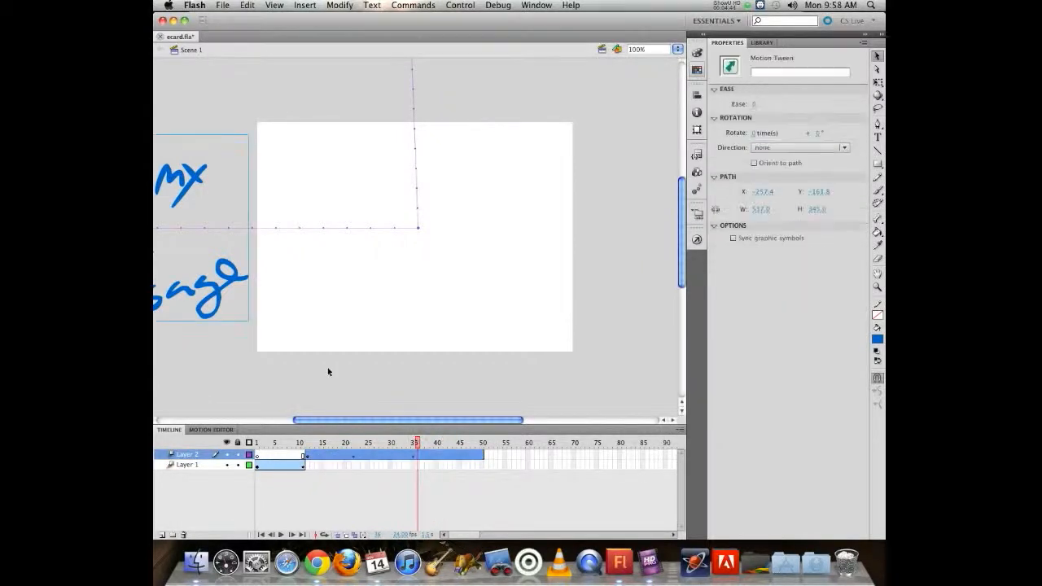
Position the BodyMsg clip just below the stage at frame 36 and back inside the stage at frame 42
drag(226, 280, 387, 356)
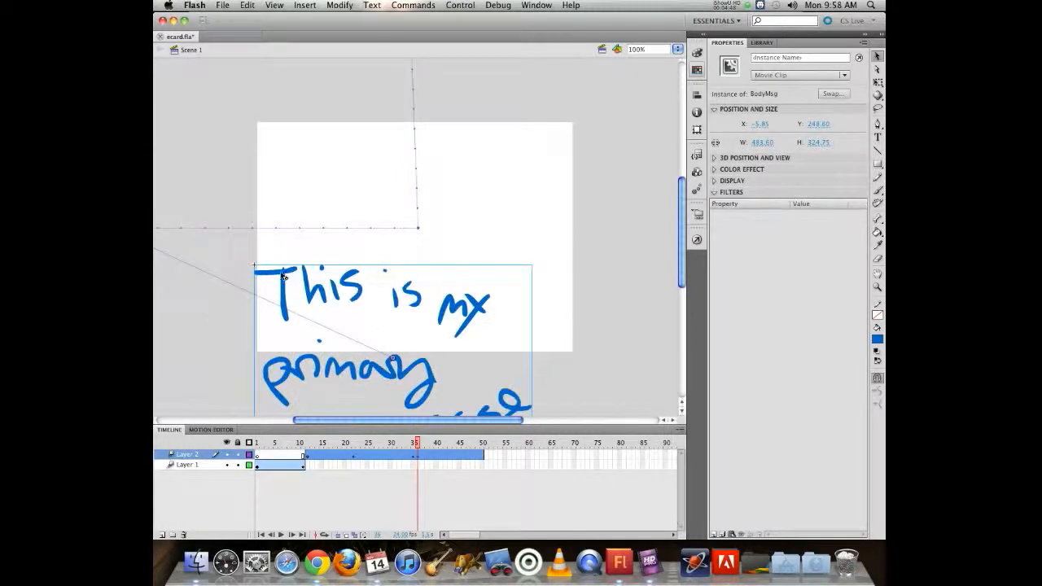
drag(283, 271, 316, 369)
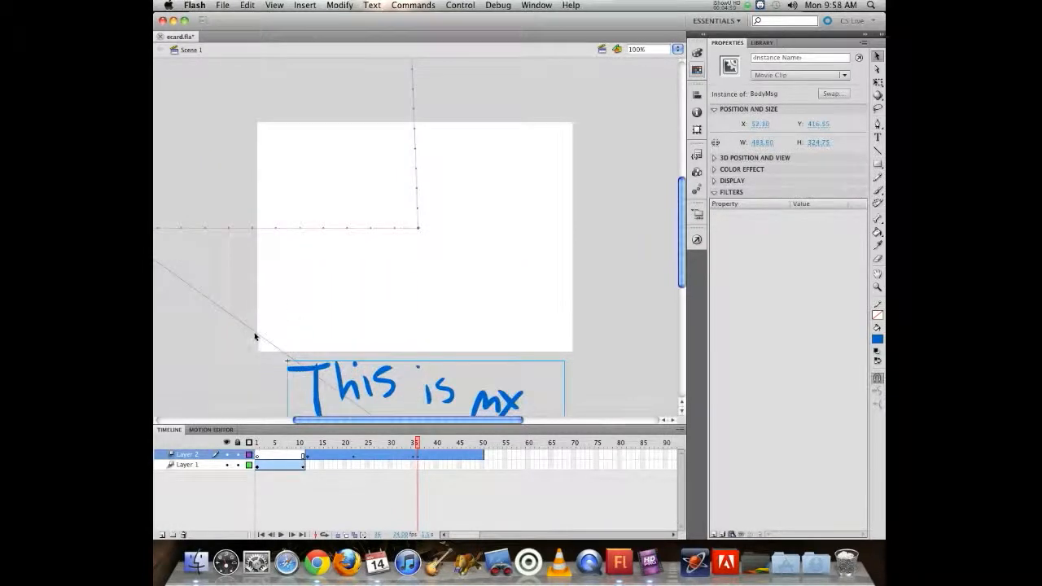
click(418, 443)
drag(419, 443, 444, 444)
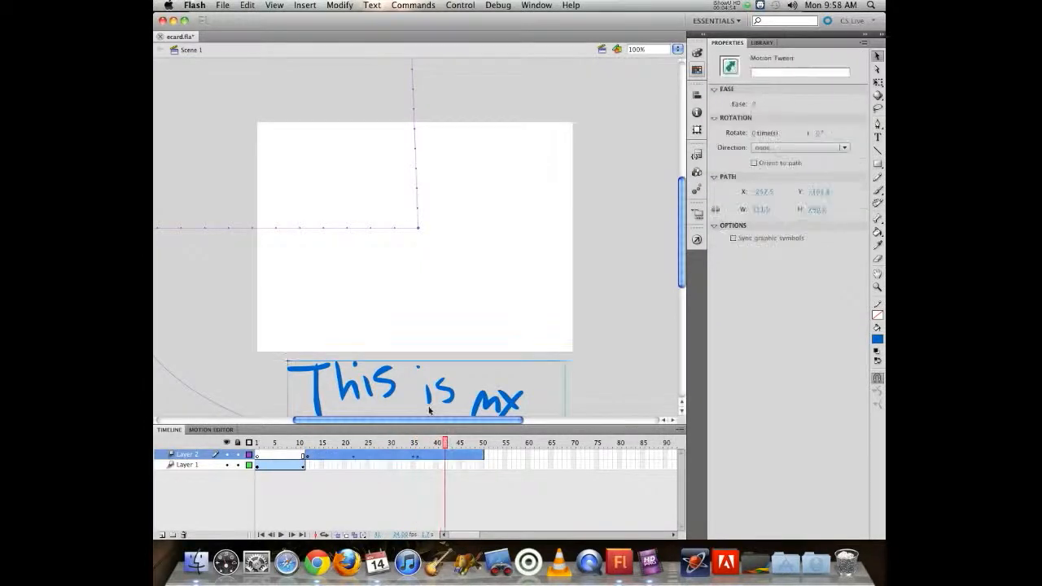
click(428, 359)
drag(427, 358, 406, 218)
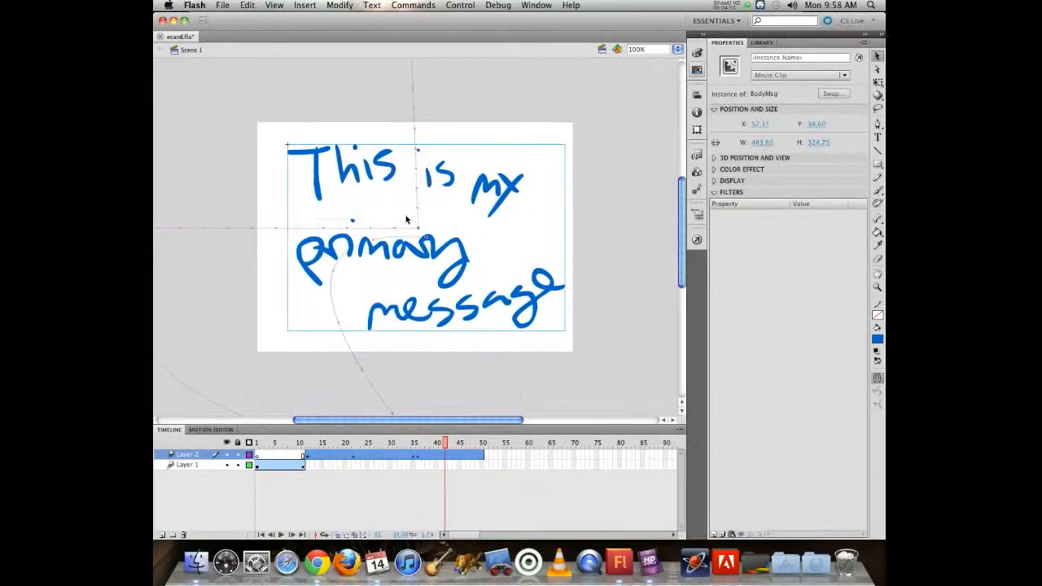
At frame 50, move the message horizontally off the stage's right edge so it slides out
click(482, 454)
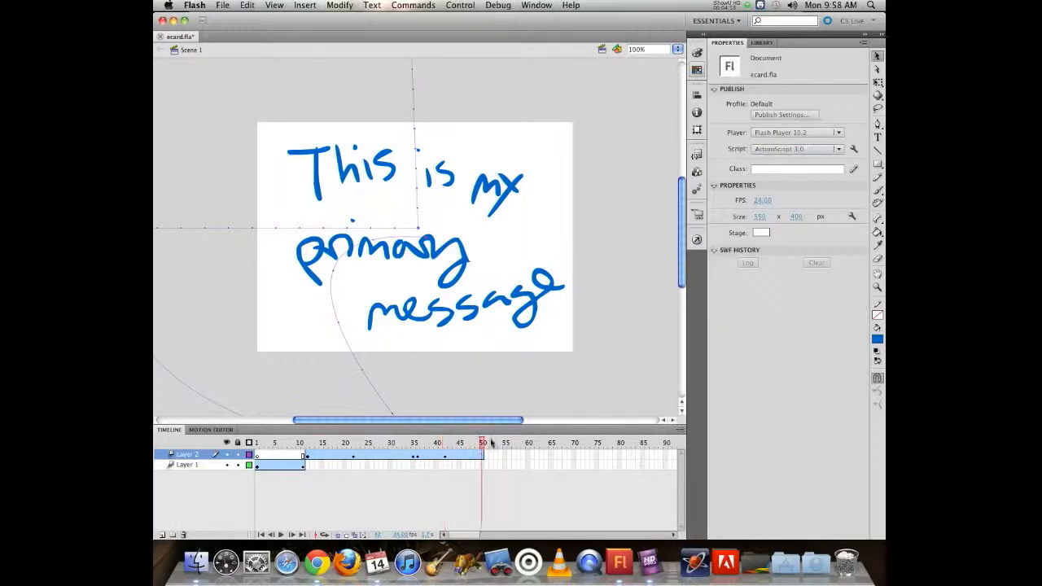
drag(308, 270, 615, 244)
mouse_move(482, 443)
mouse_down()
mouse_move(248, 424)
mouse_move(496, 412)
mouse_move(293, 399)
mouse_move(477, 415)
mouse_move(362, 417)
mouse_move(477, 431)
mouse_move(483, 443)
mouse_up()
click(481, 454)
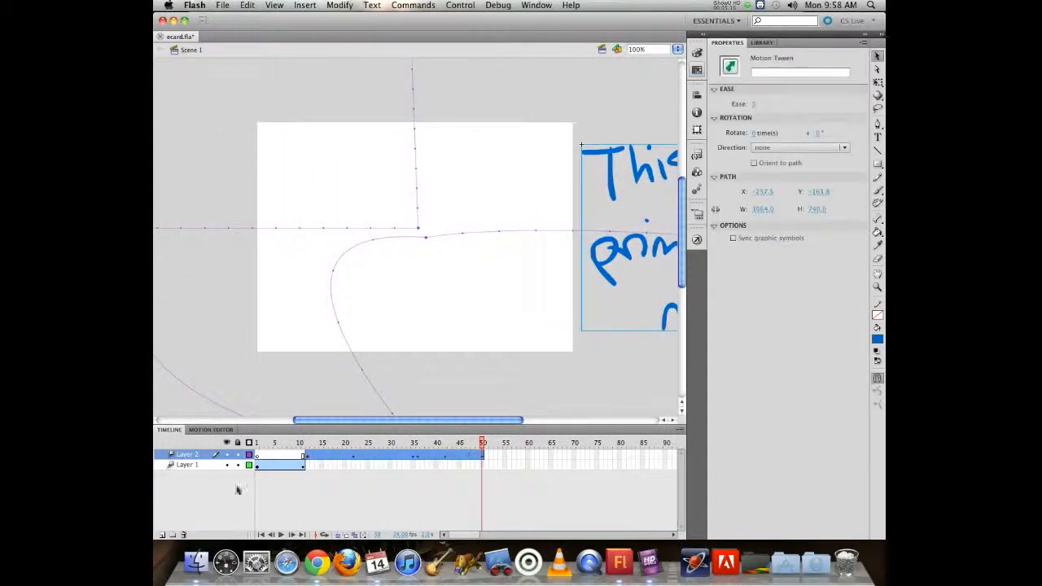
Add a new layer with a keyframe at frame 51 and handwrite "Have a wonderful Day!" on the stage with the Brush tool
click(162, 535)
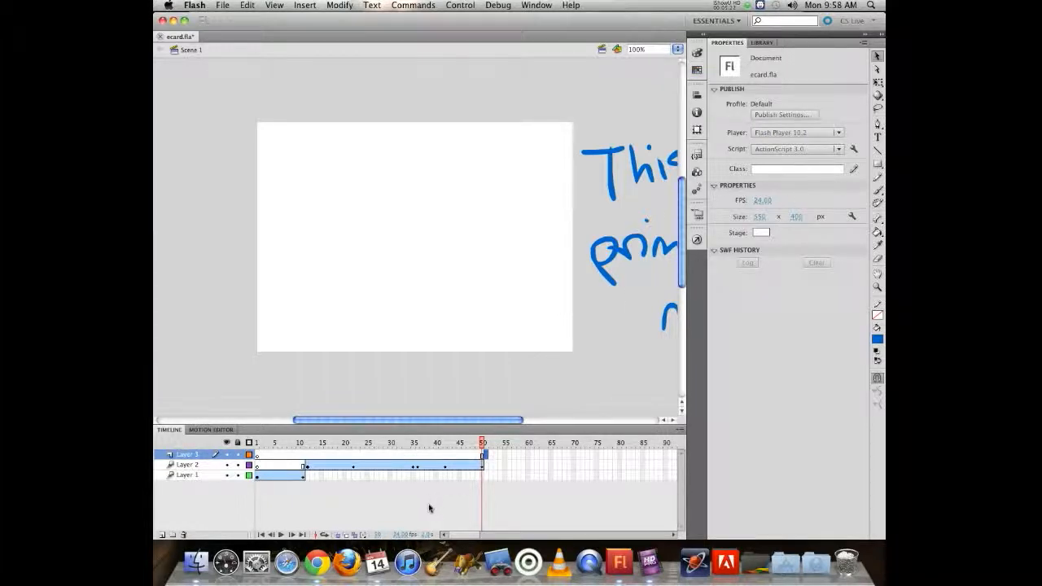
key(F6)
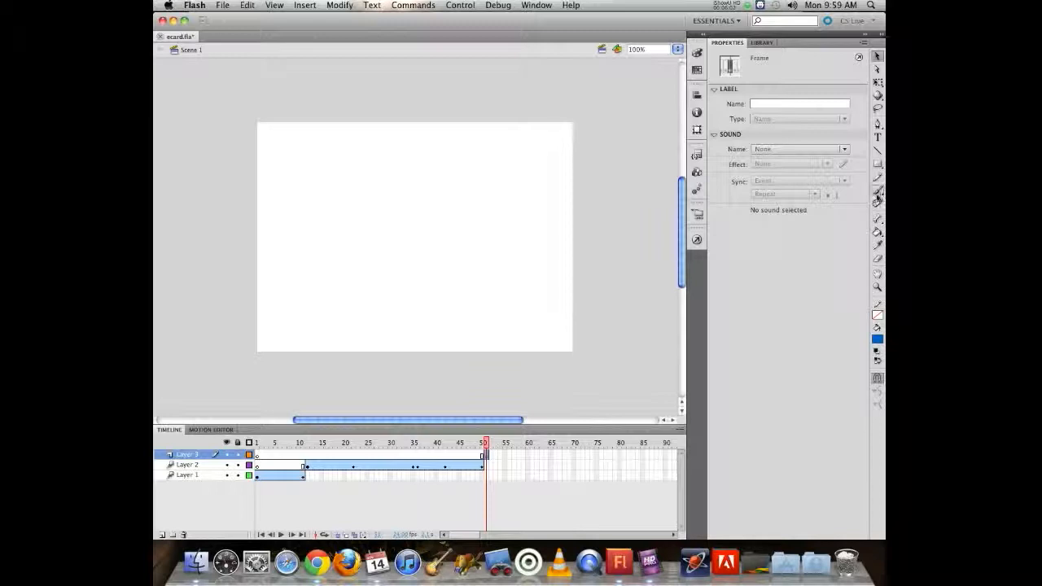
click(877, 191)
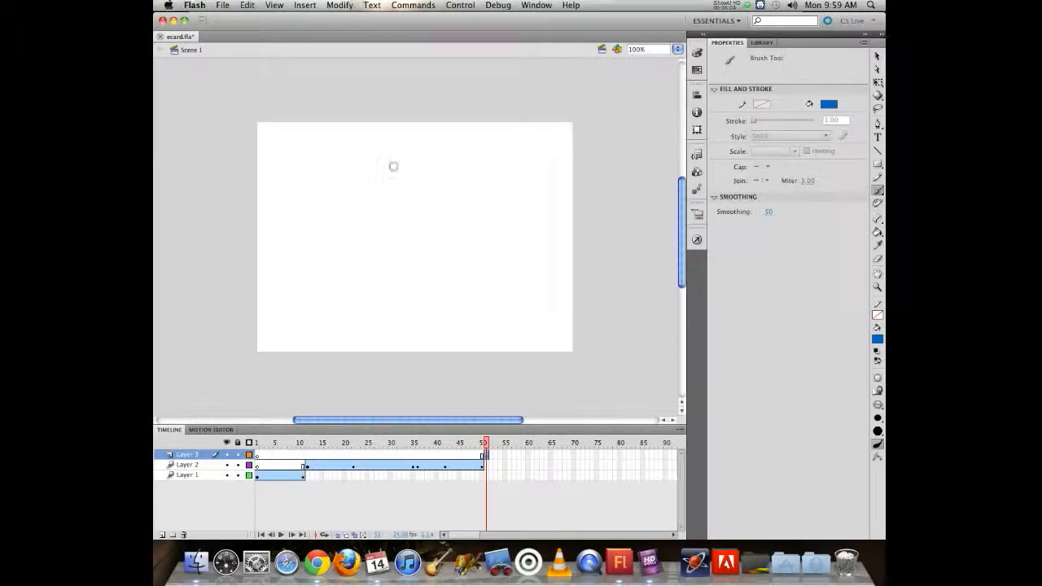
mouse_move(324, 178)
mouse_down()
mouse_move(319, 188)
mouse_move(363, 169)
mouse_move(483, 171)
mouse_up()
mouse_move(284, 228)
mouse_down()
mouse_move(319, 225)
mouse_move(336, 241)
mouse_move(353, 215)
mouse_move(392, 215)
mouse_move(400, 196)
mouse_move(475, 216)
mouse_move(477, 194)
mouse_move(472, 210)
mouse_move(512, 218)
mouse_up()
mouse_move(327, 277)
mouse_down()
mouse_move(333, 306)
mouse_move(342, 278)
mouse_move(423, 307)
mouse_up()
drag(459, 220, 462, 260)
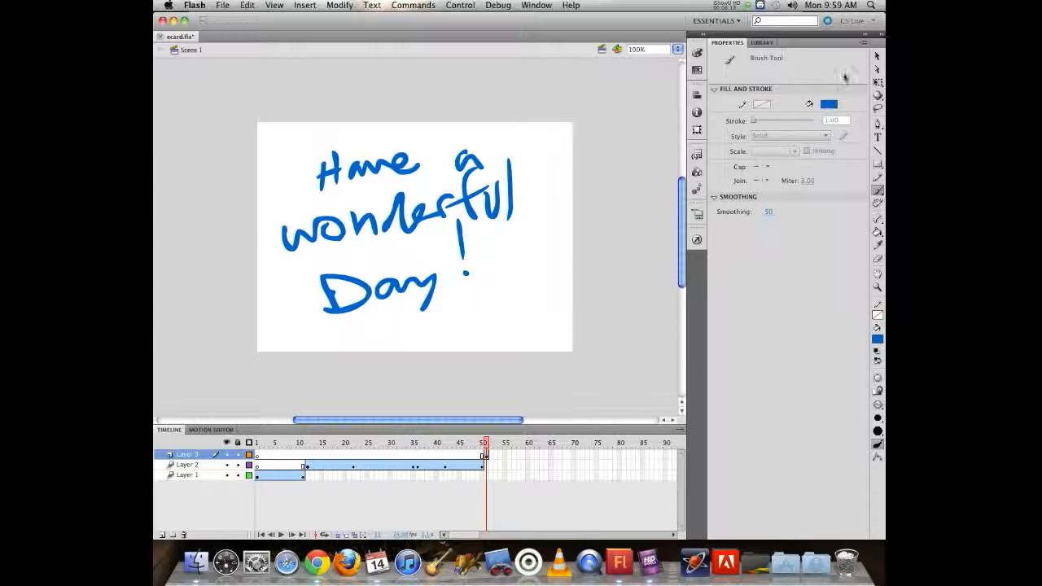
Recolor the entire handwritten "Have a wonderful Day!" message with a red fill
click(876, 55)
drag(223, 92, 600, 355)
click(831, 154)
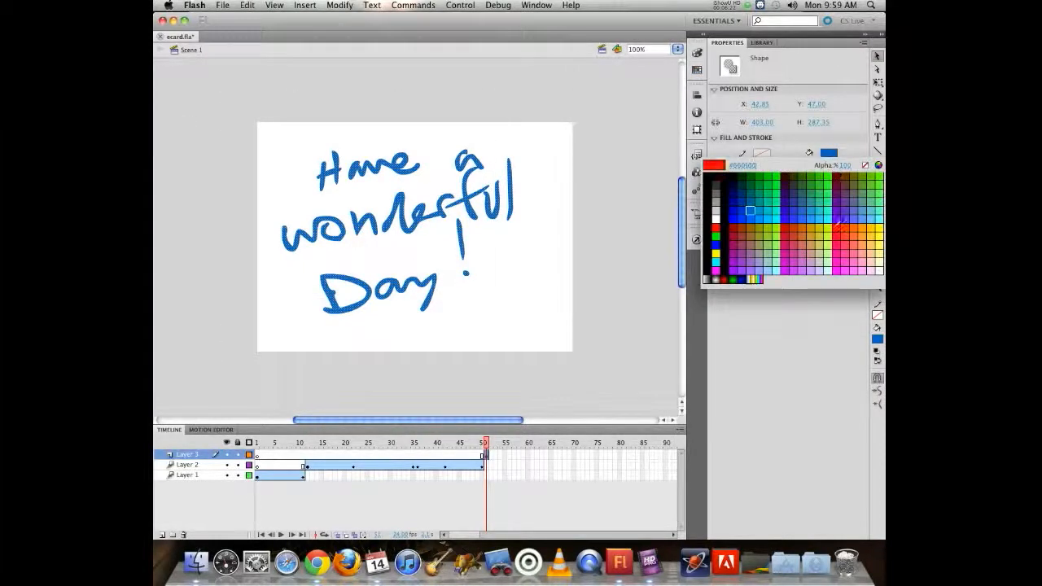
click(839, 227)
click(542, 289)
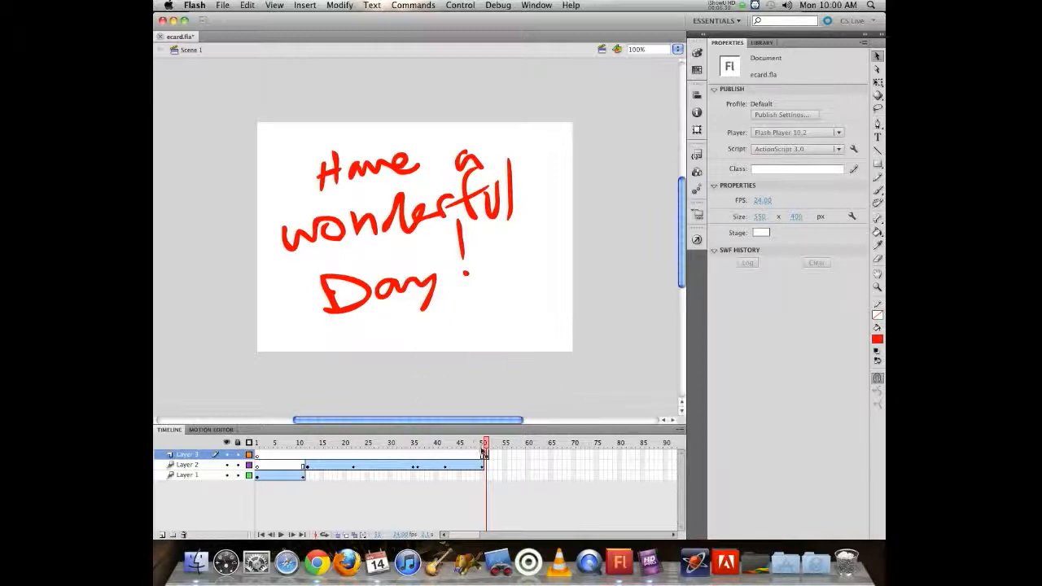
Save the document, test the movie to preview the animation, and scrub through the timeline
drag(486, 445, 185, 425)
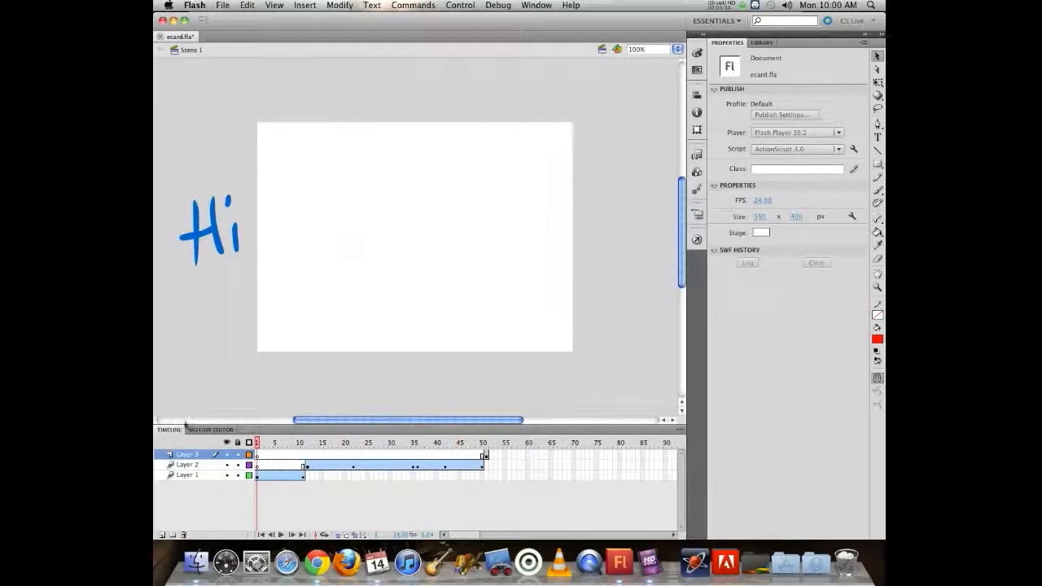
key(super+d)
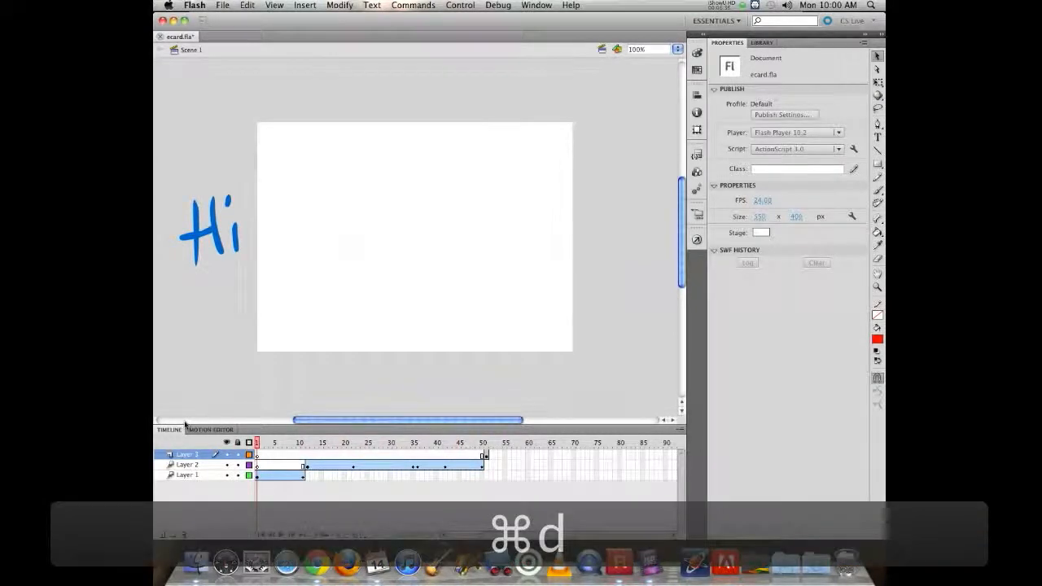
key(super+s)
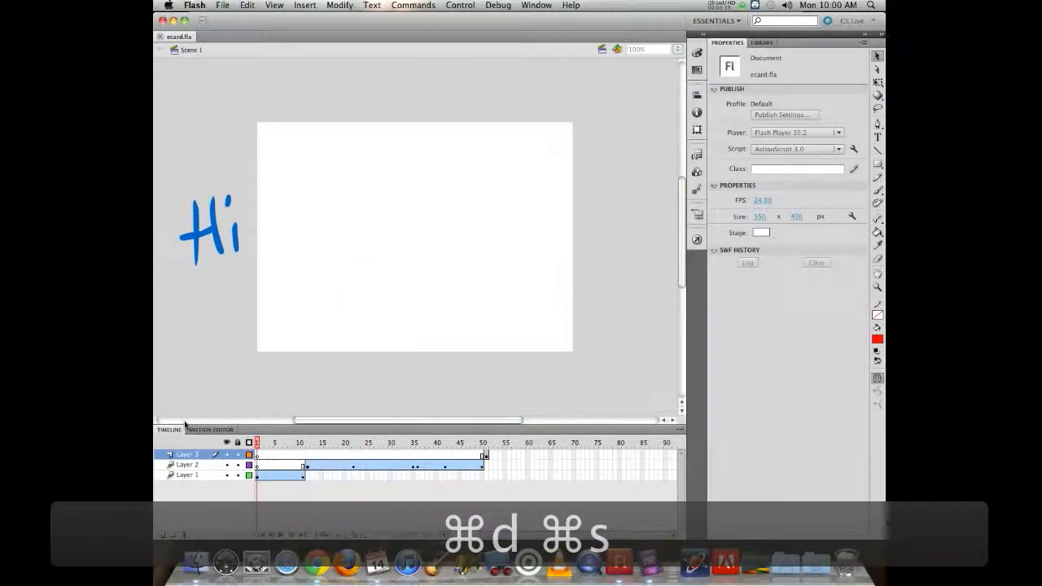
key(super+Return)
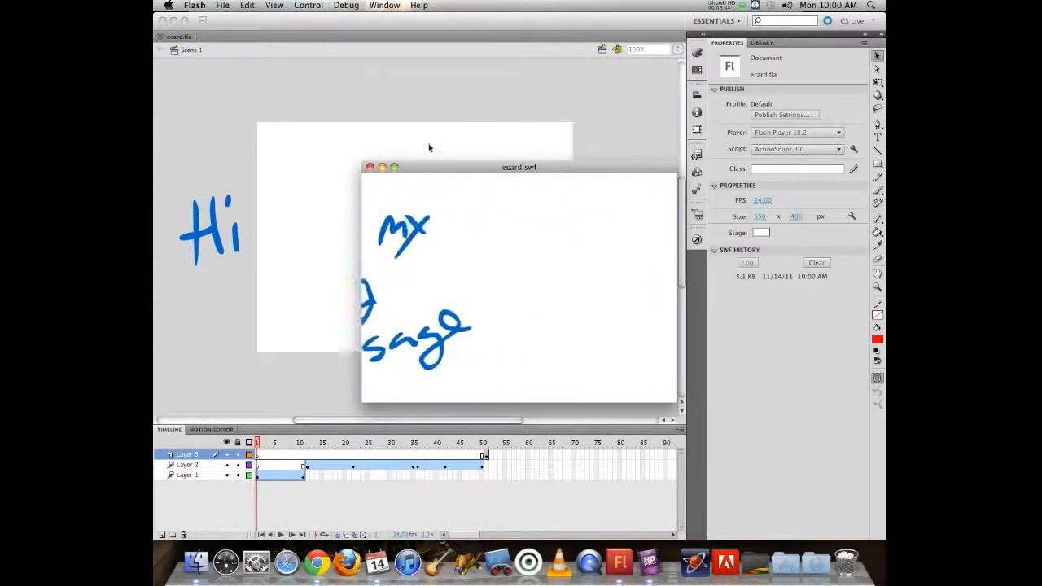
click(370, 167)
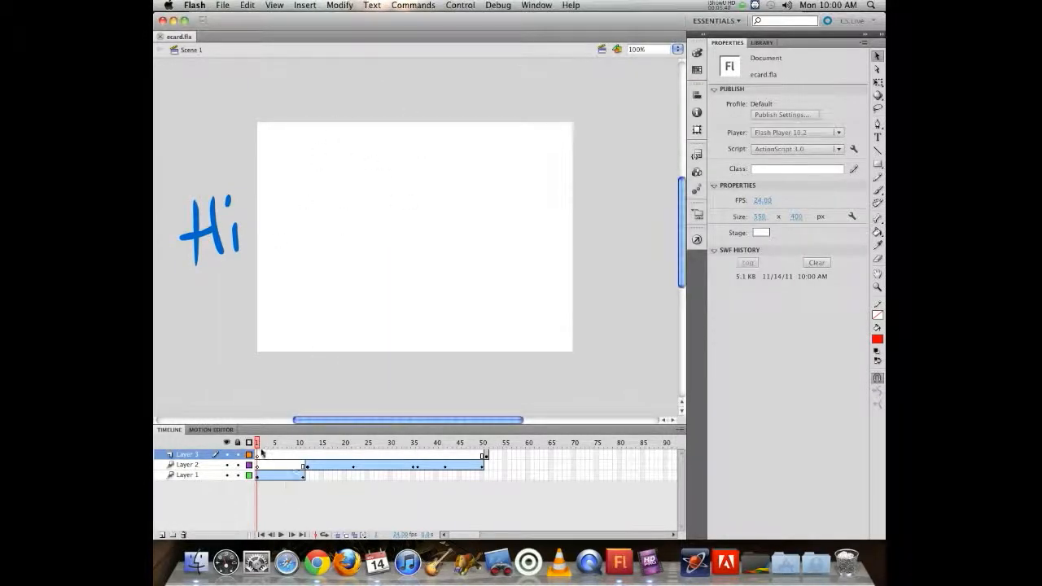
drag(258, 445, 476, 450)
Add a new layer and draw a light blue rectangle without stroke, about 159 by 75 px, in the stage's upper left area
click(161, 534)
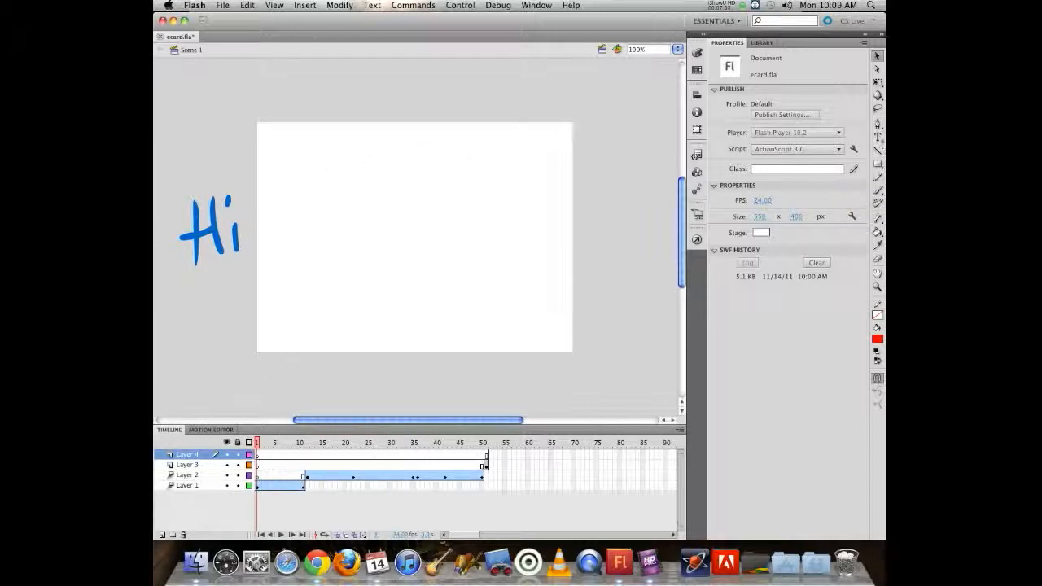
click(877, 190)
click(877, 340)
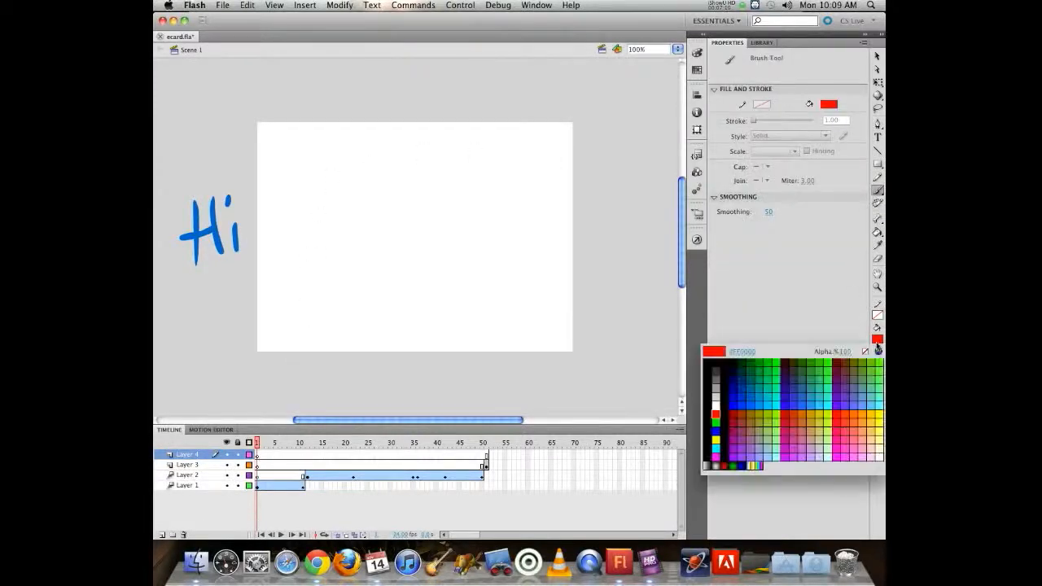
click(879, 165)
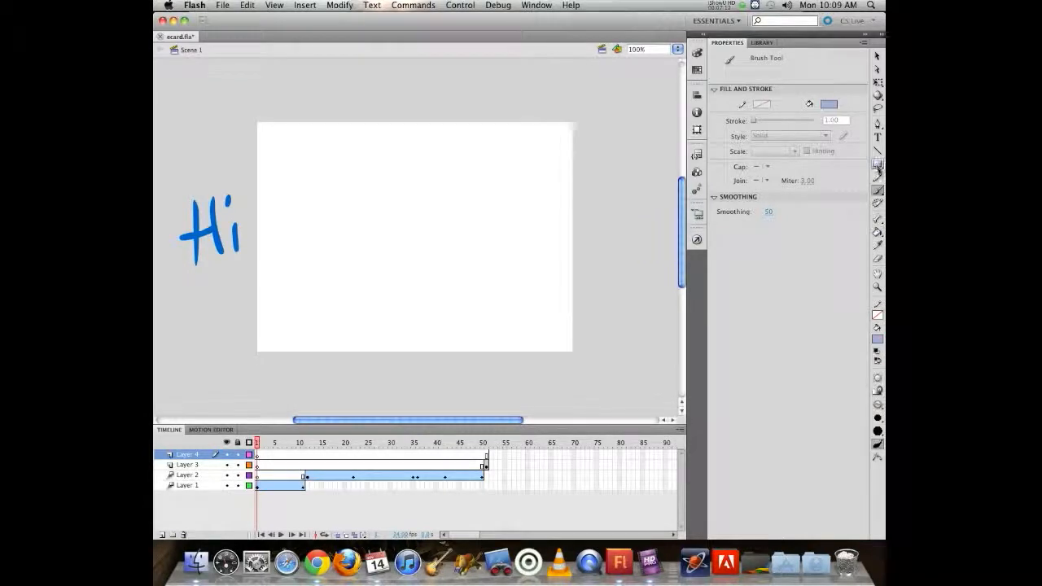
click(878, 164)
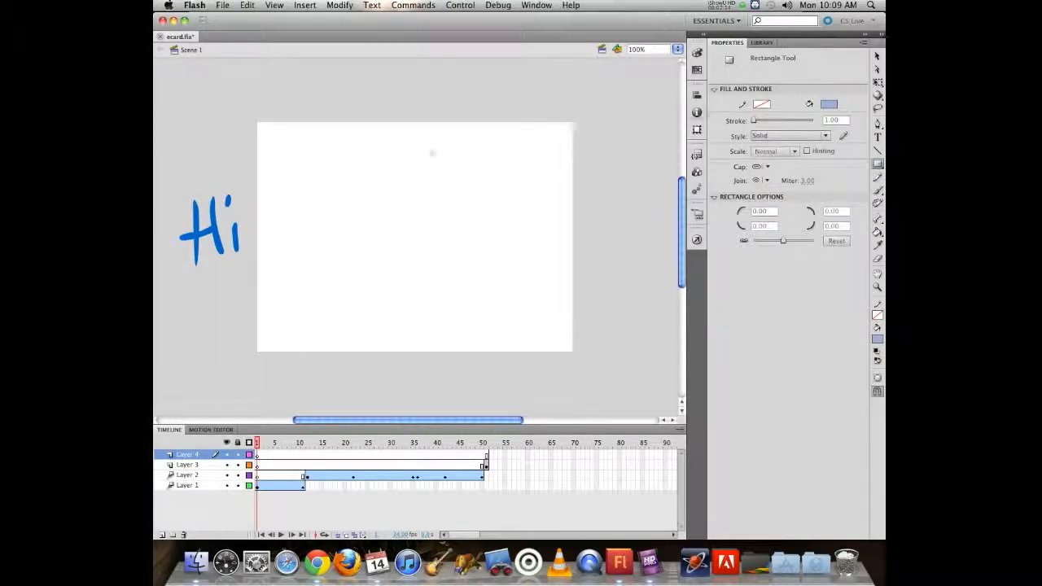
drag(314, 158, 405, 202)
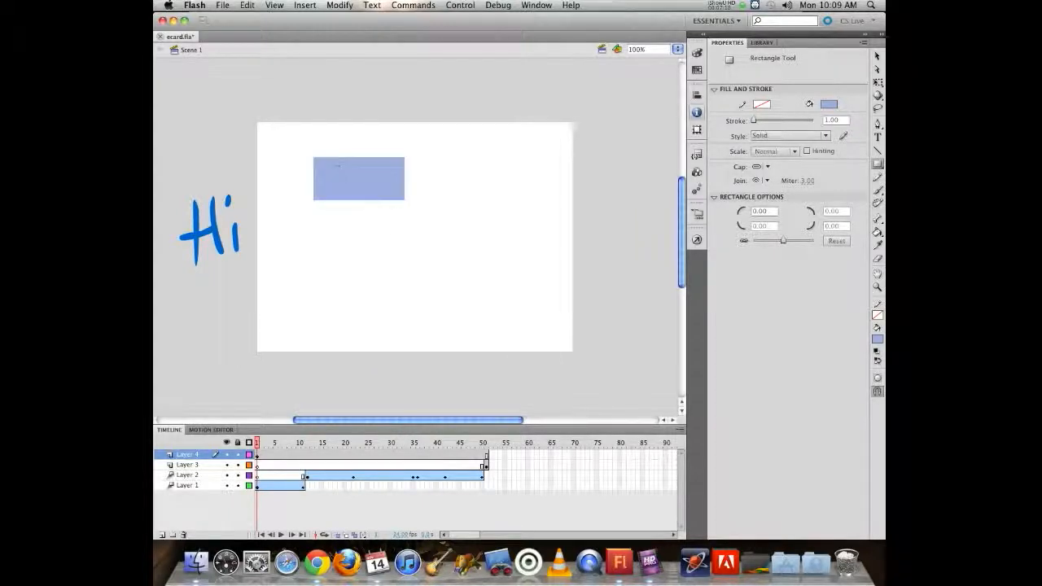
key(v)
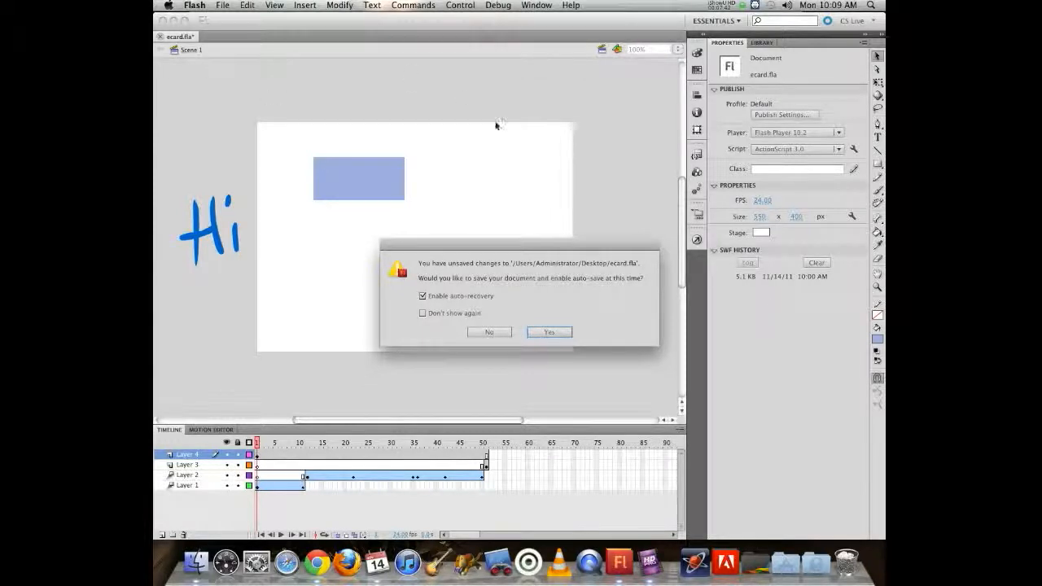
click(486, 332)
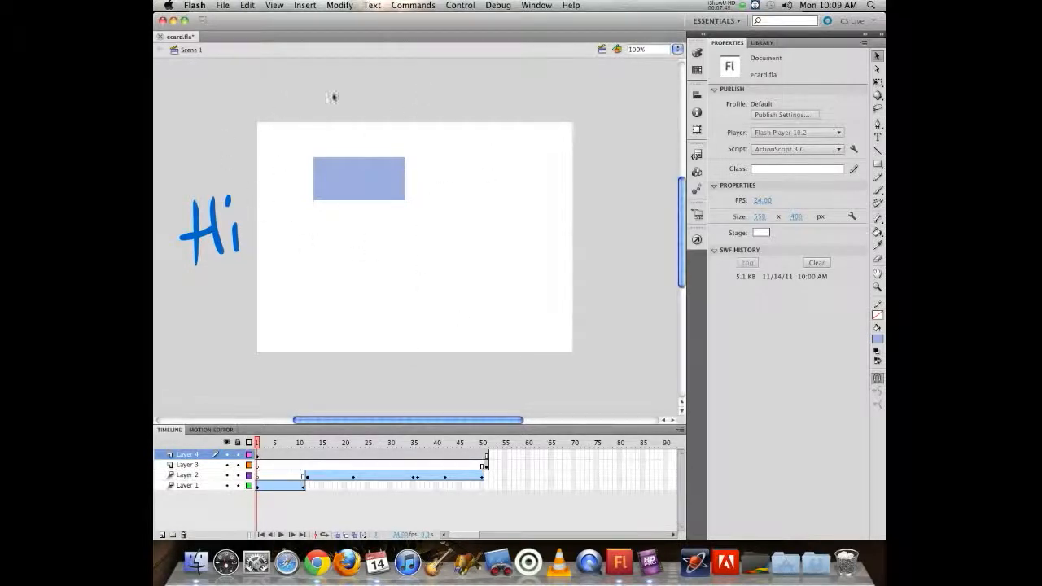
Convert the light blue rectangle to a Button symbol named "playbtn"
click(356, 179)
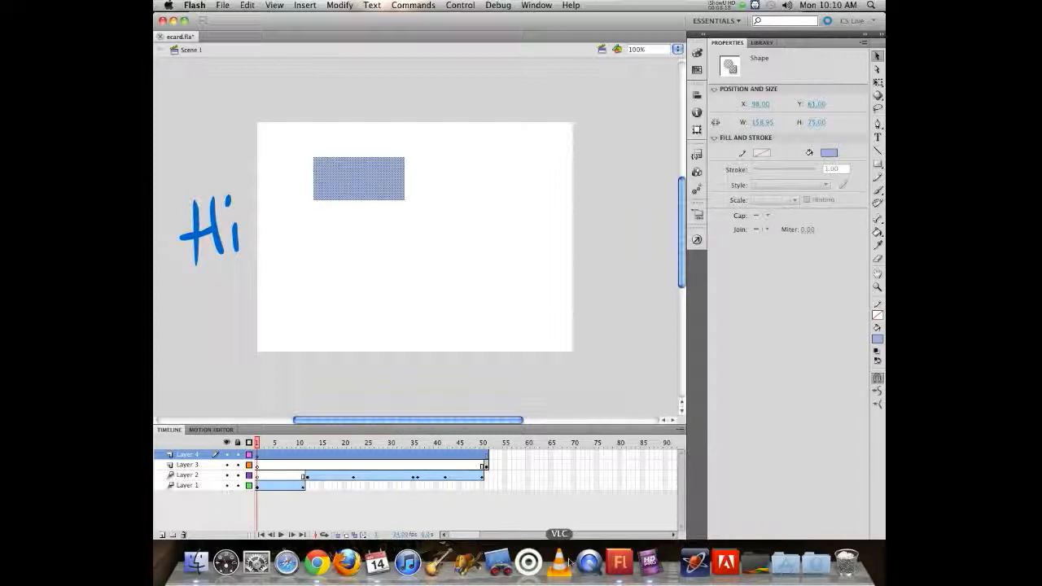
key(F8)
key(Right)
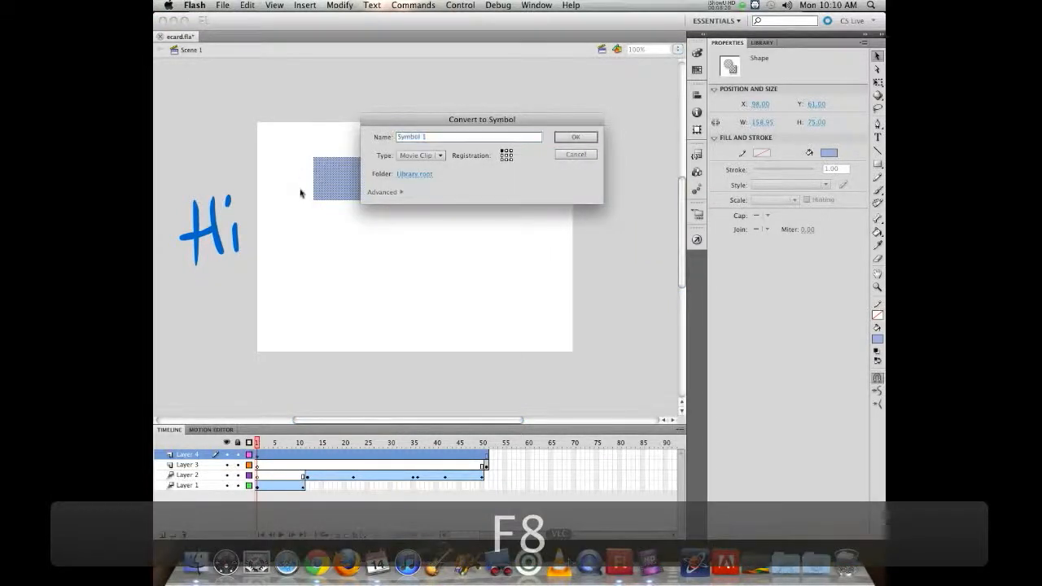
key(super+a)
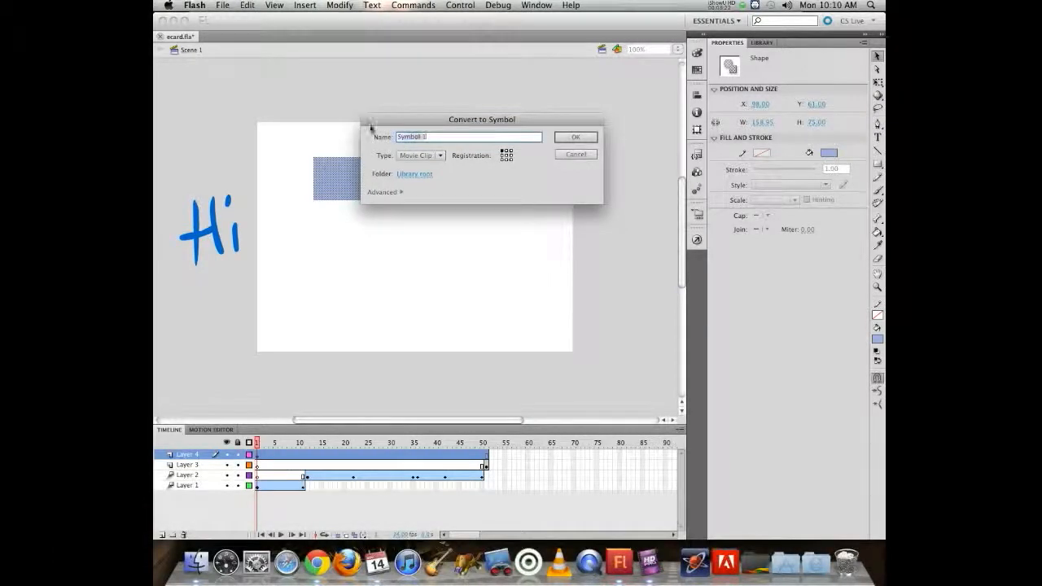
text(play)
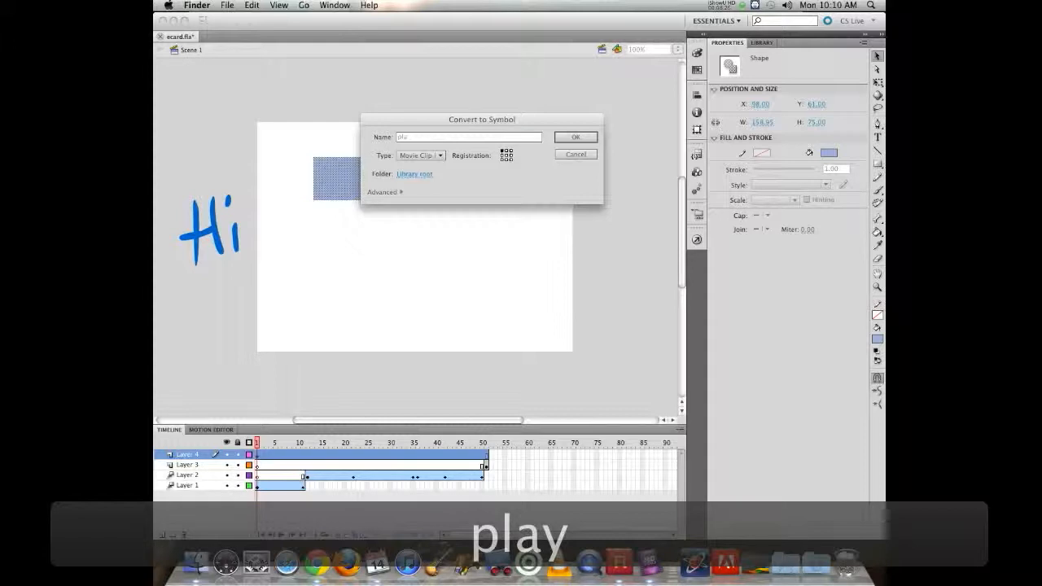
click(414, 140)
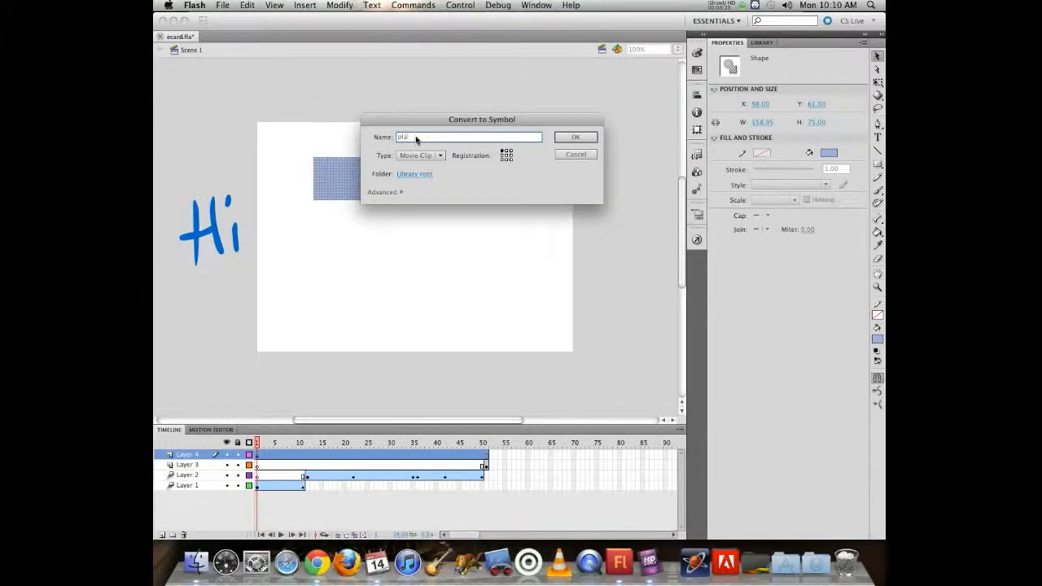
text(ybtn)
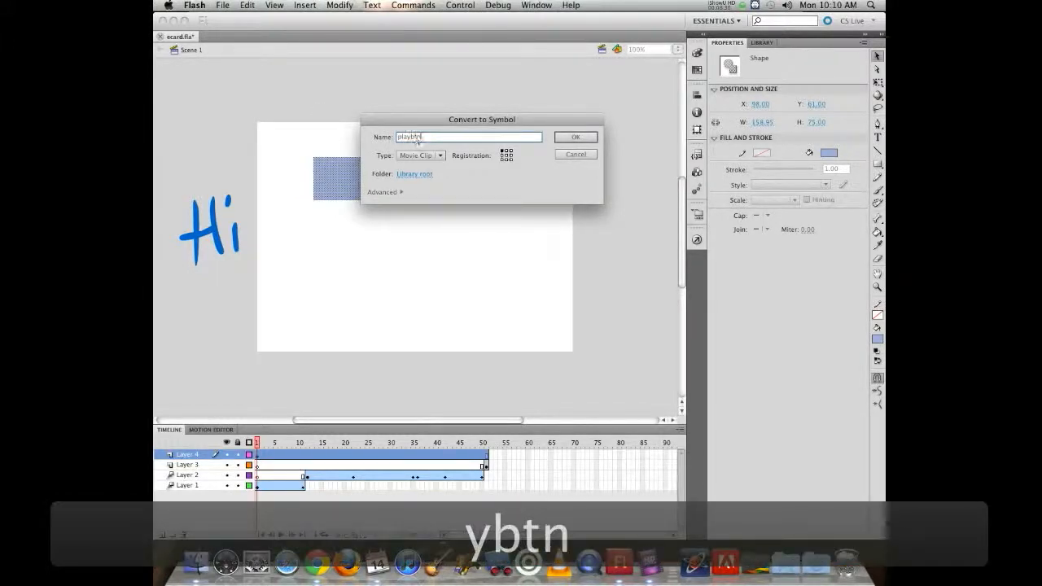
click(419, 155)
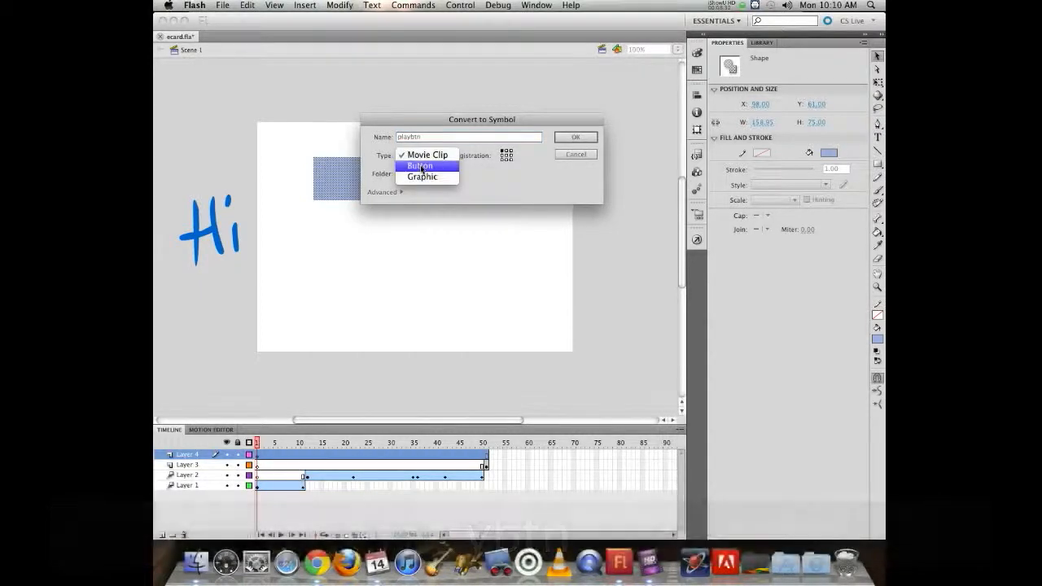
click(421, 167)
click(582, 137)
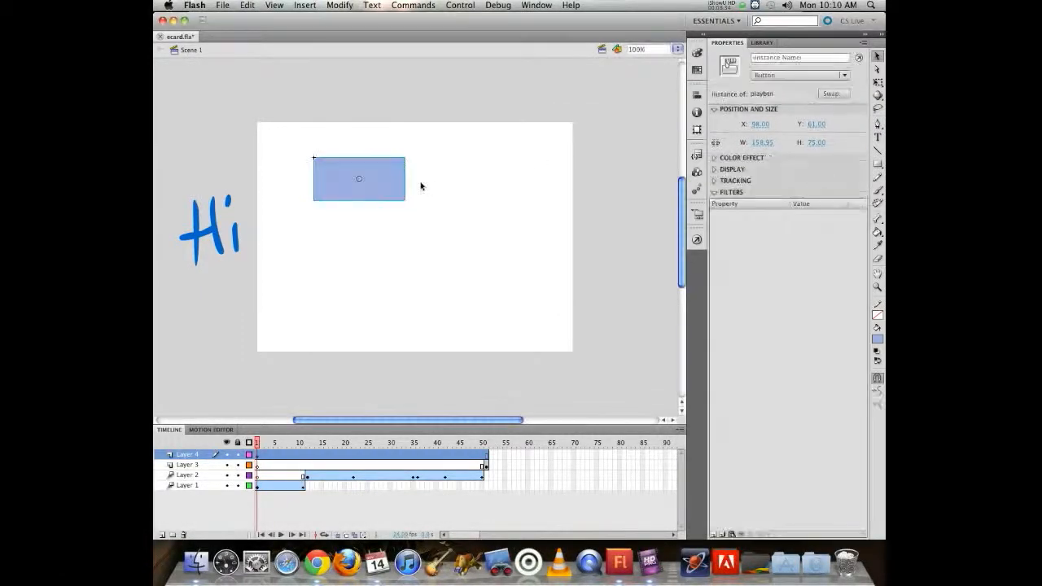
Open the playbtn symbol for editing, add a keyframe for its Over state, and fill the rectangle there with golden yellow
double_click(390, 185)
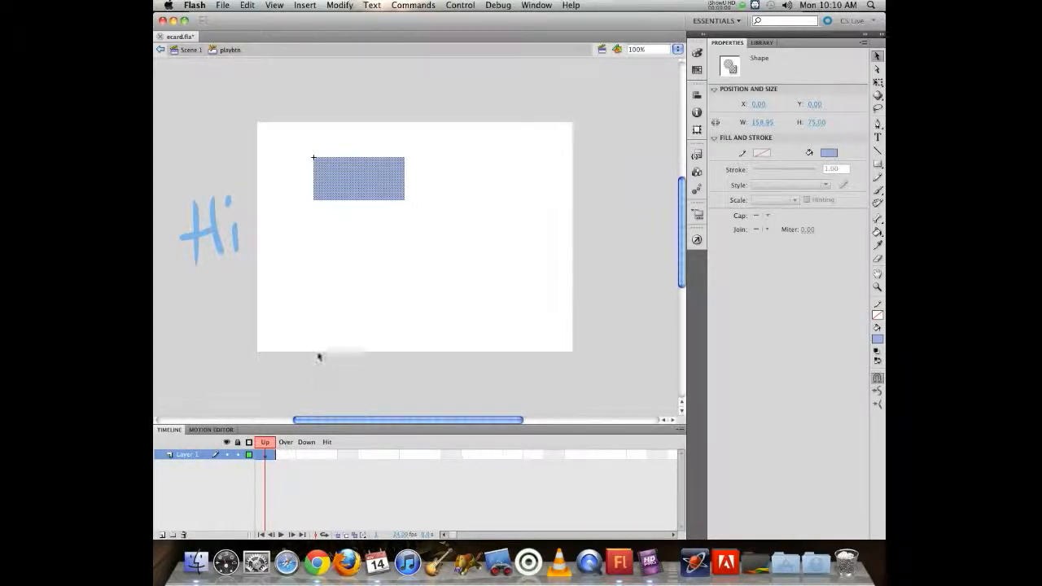
key(F6)
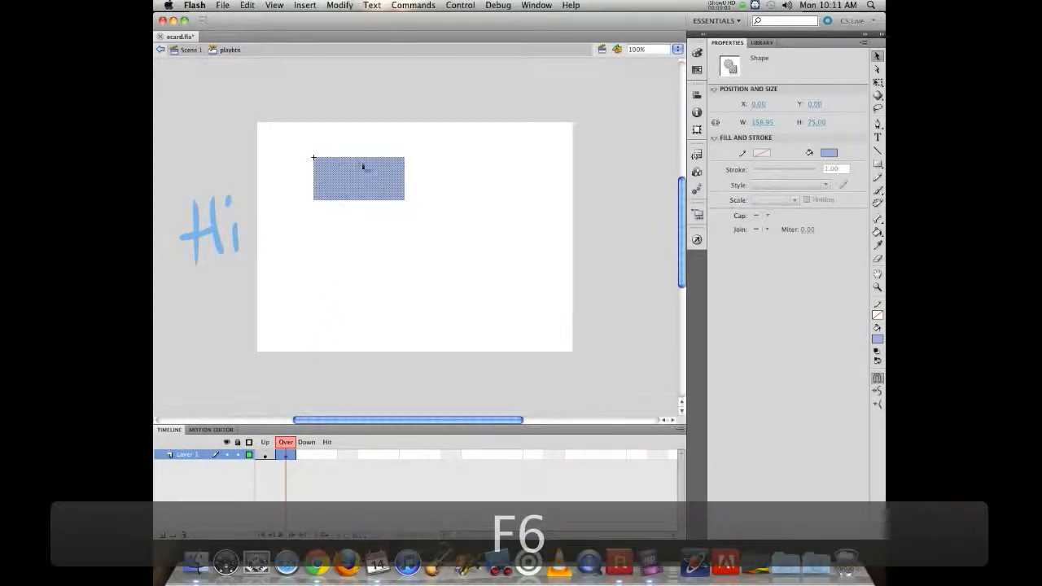
click(829, 153)
click(872, 229)
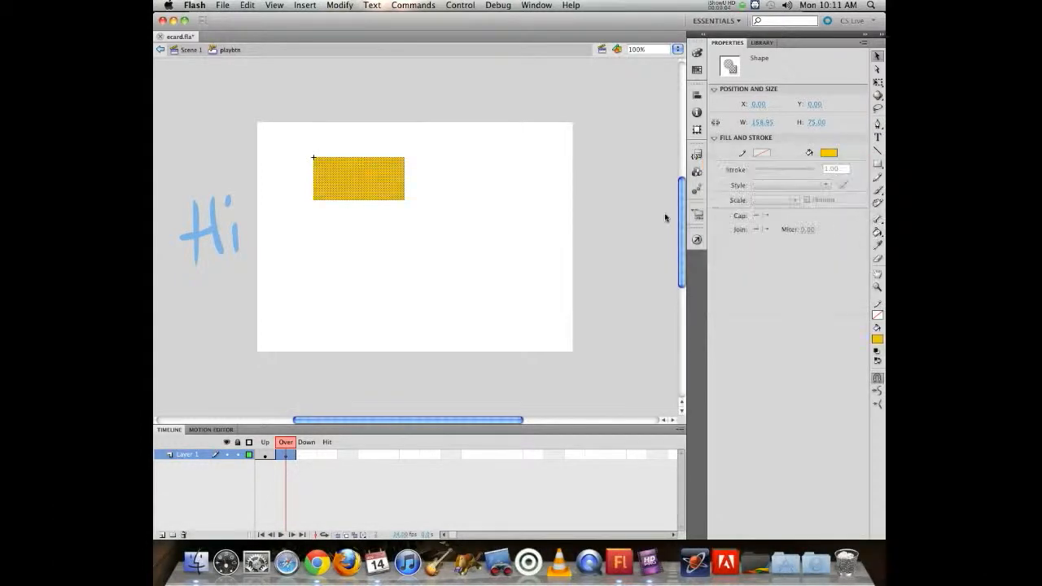
Add a keyframe for the button's Down state and fill the rectangle there with blue-violet
click(307, 442)
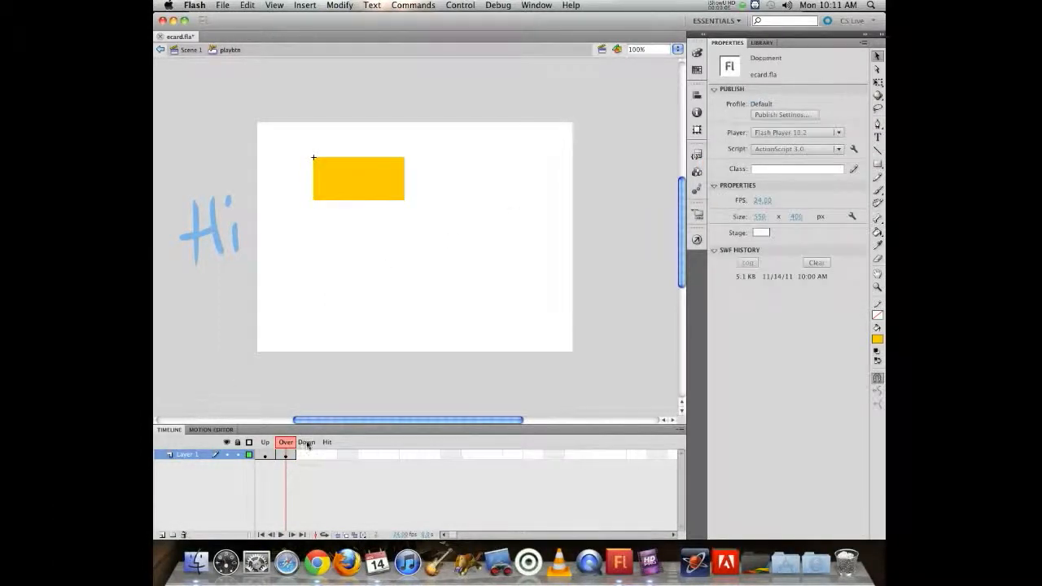
key(F6)
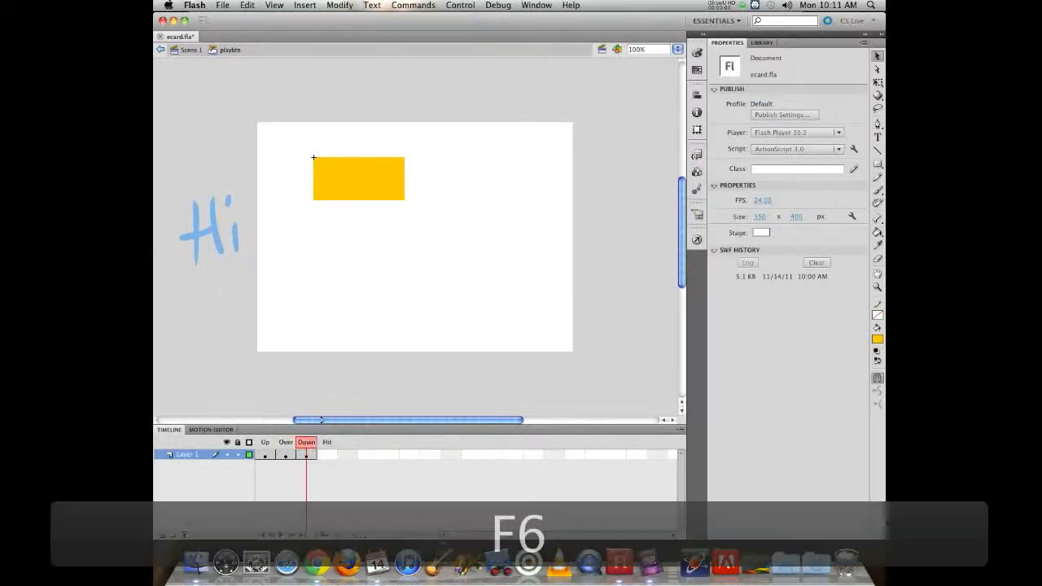
click(371, 174)
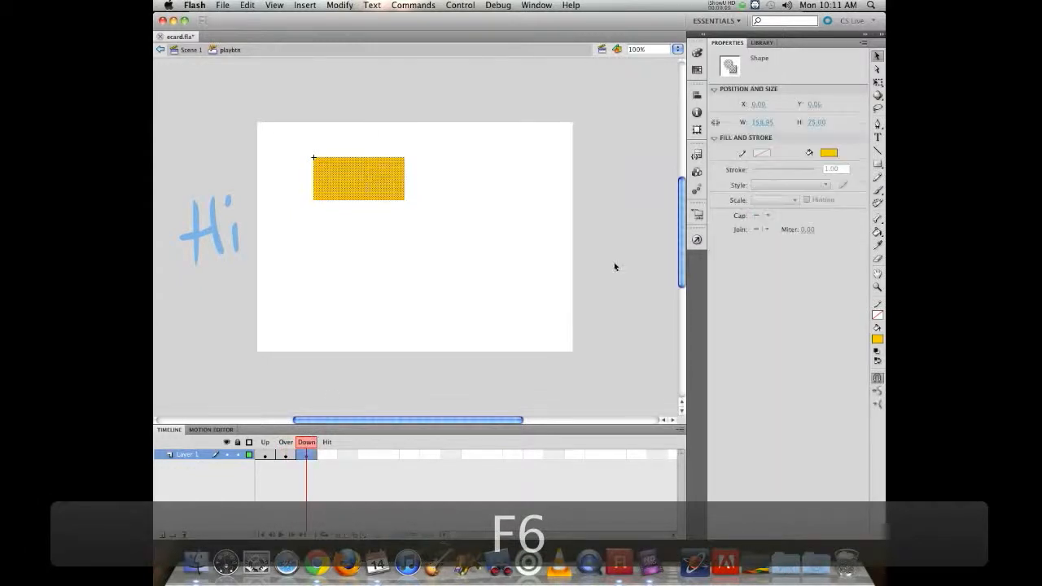
click(828, 152)
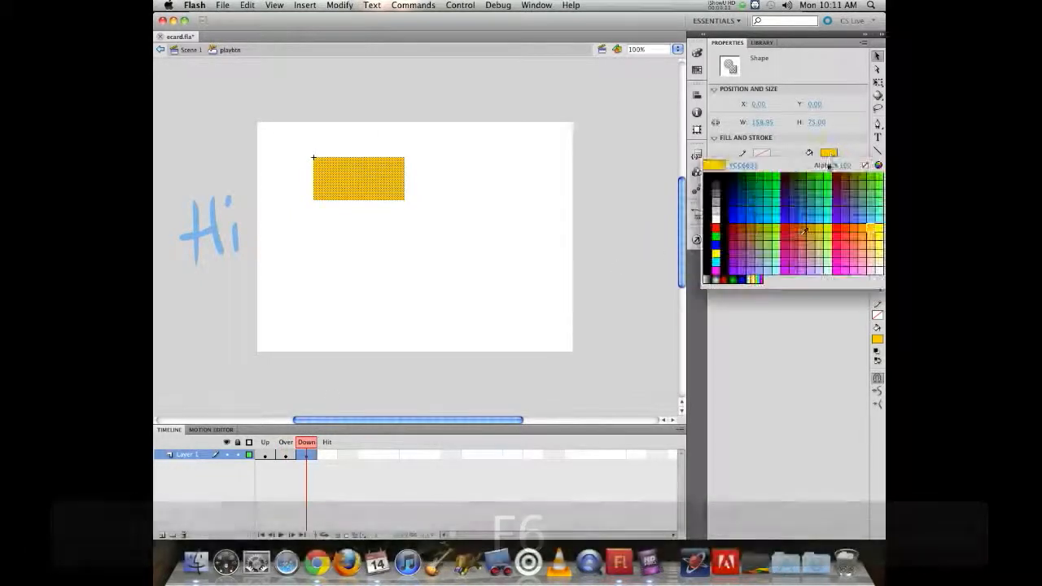
click(852, 216)
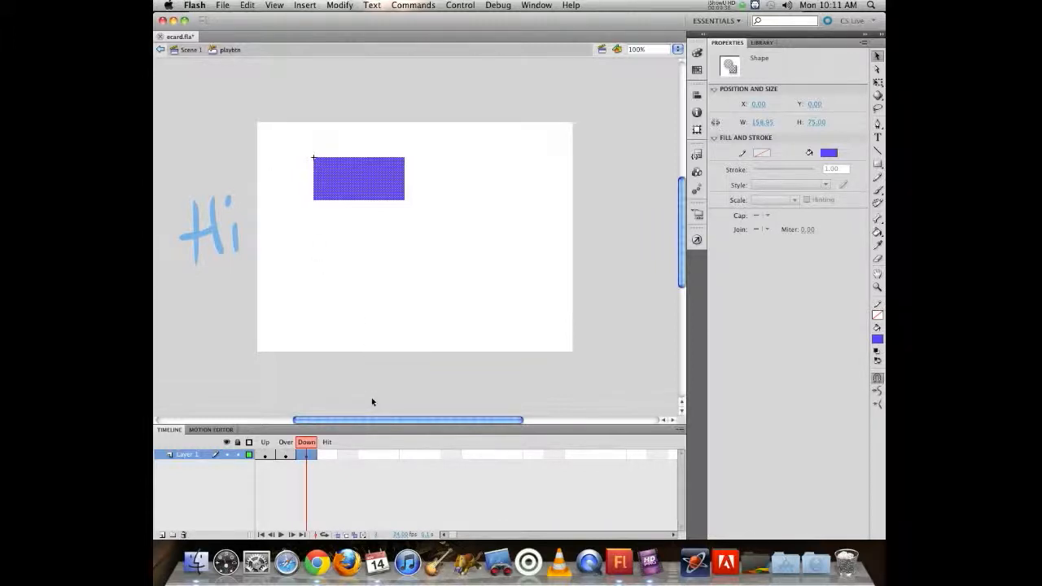
Add a keyframe for the button's Hit state, fill its rectangle with red, and deselect it
key(F6)
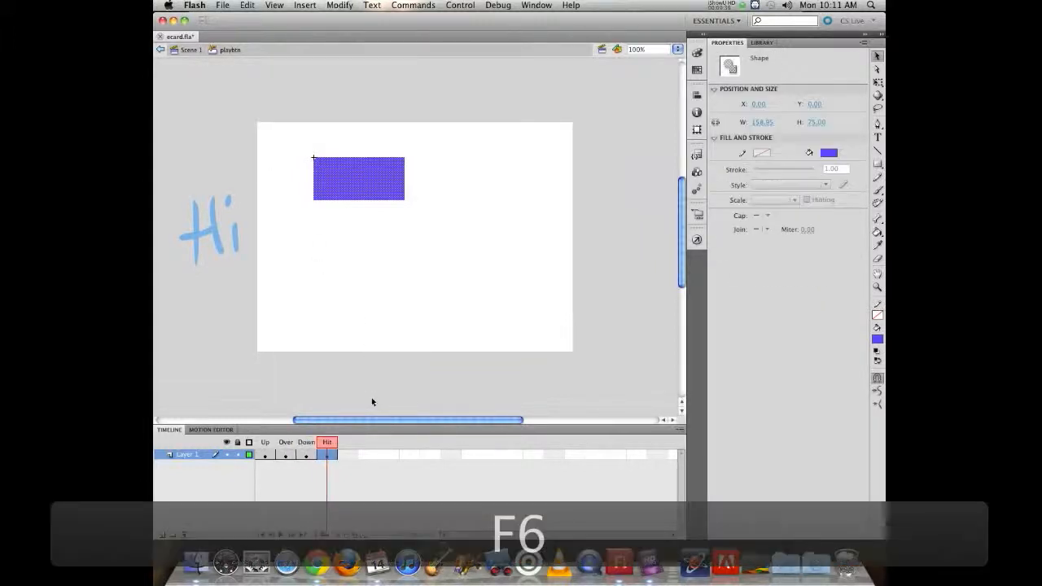
click(829, 153)
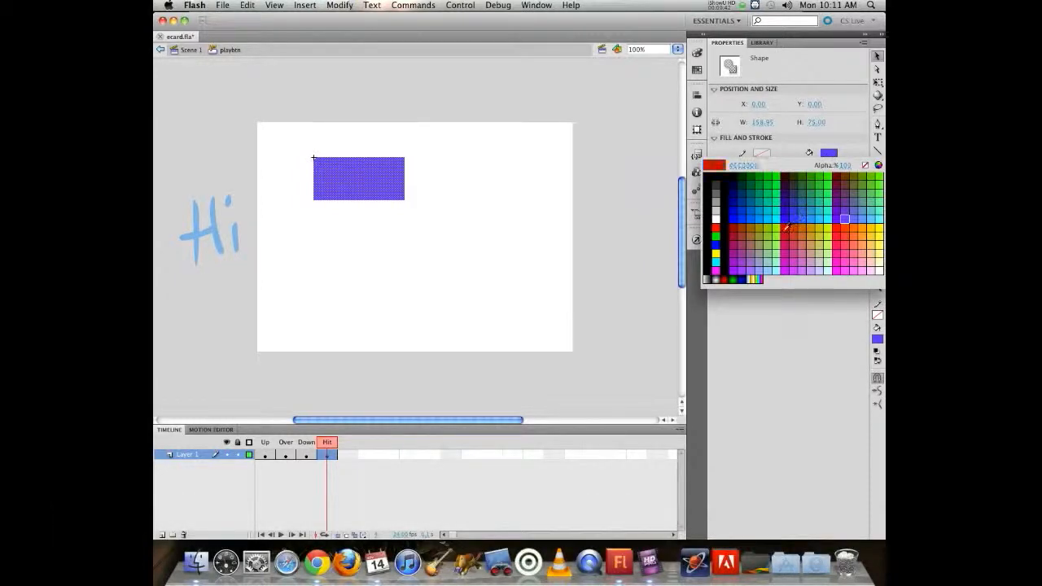
click(792, 226)
click(379, 276)
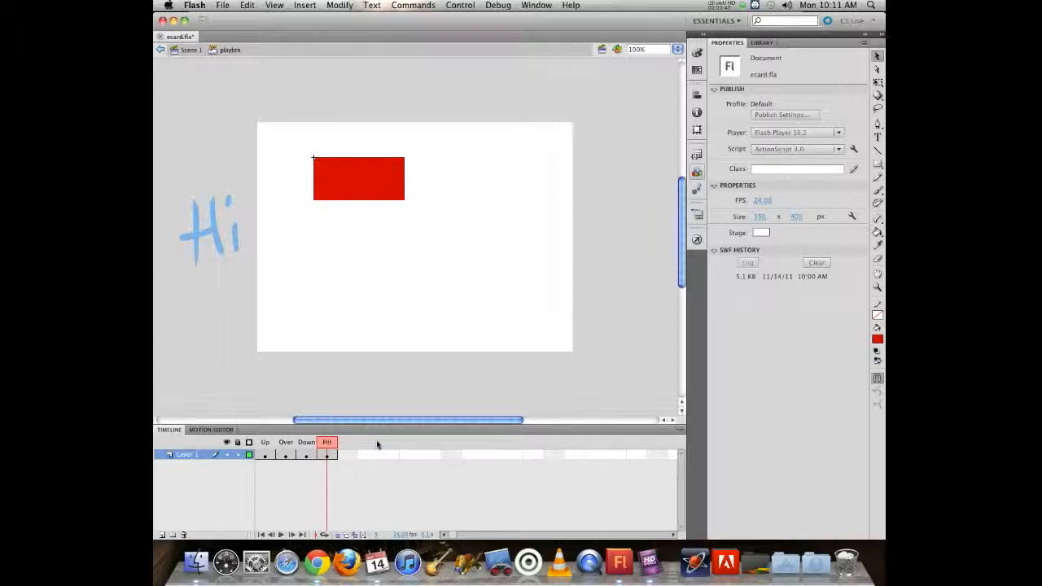
Review the button's Up, Over, Down and Hit states one after another
click(265, 442)
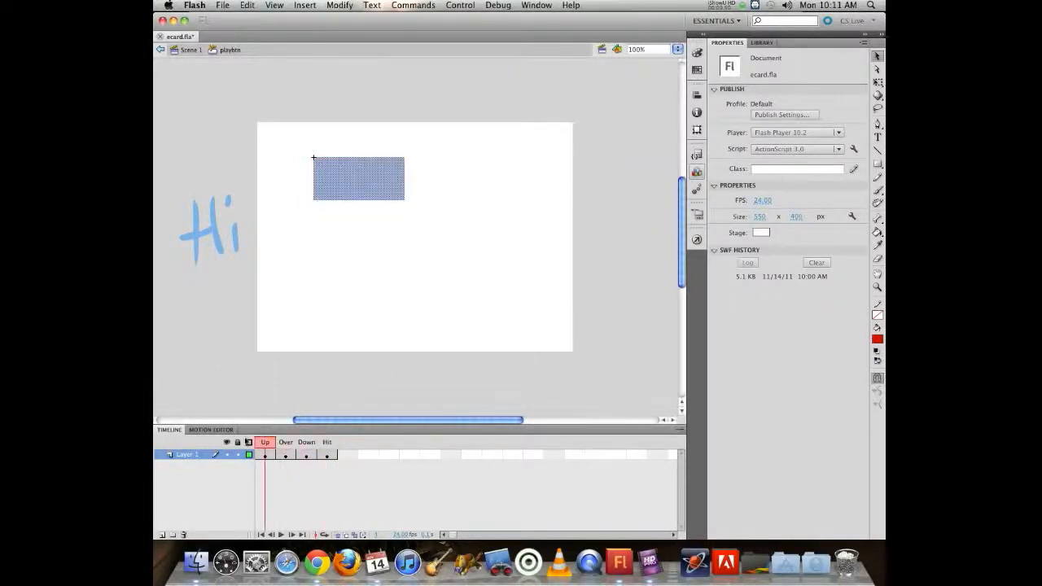
click(284, 443)
click(305, 442)
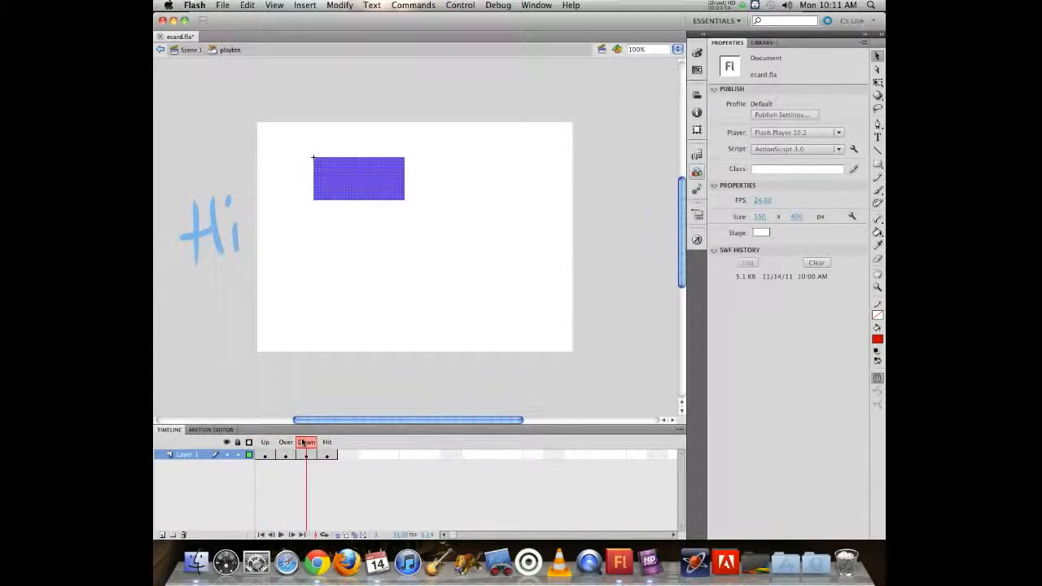
click(326, 442)
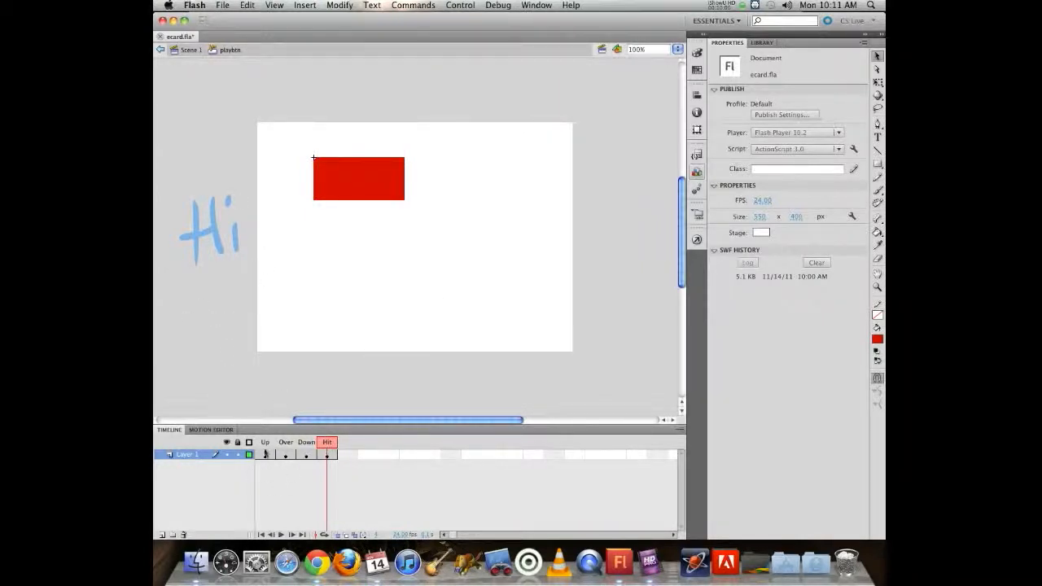
Return to Scene 1 and test the movie, trying the button's Over and Down states in the preview
click(189, 50)
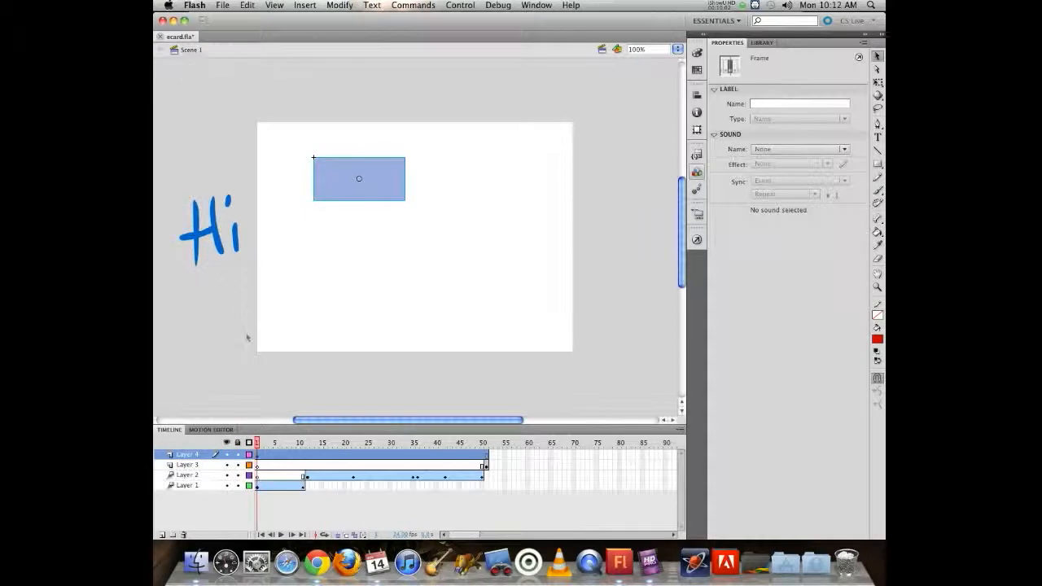
key(super+Return)
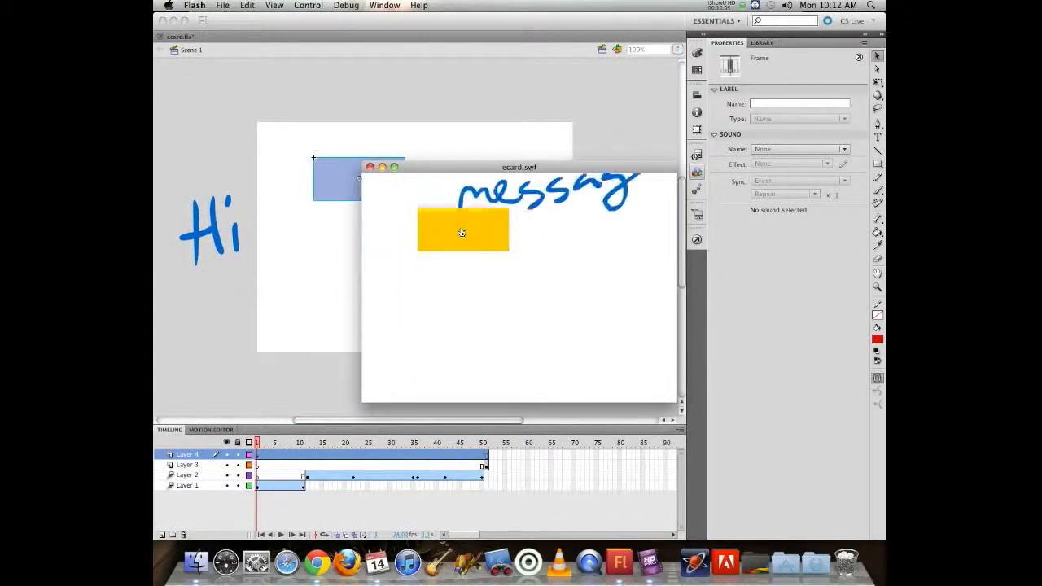
click(470, 226)
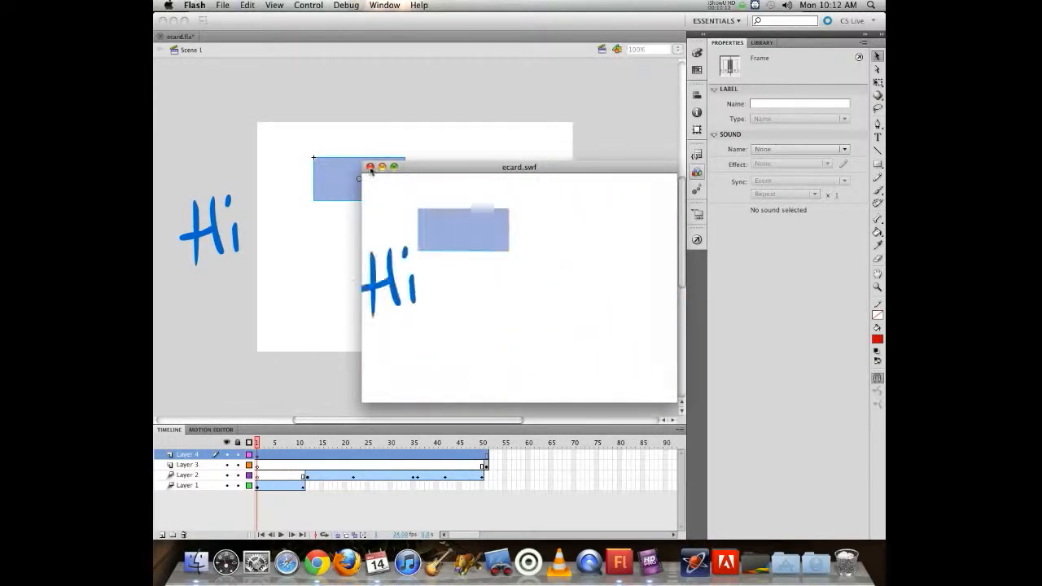
key(super+w)
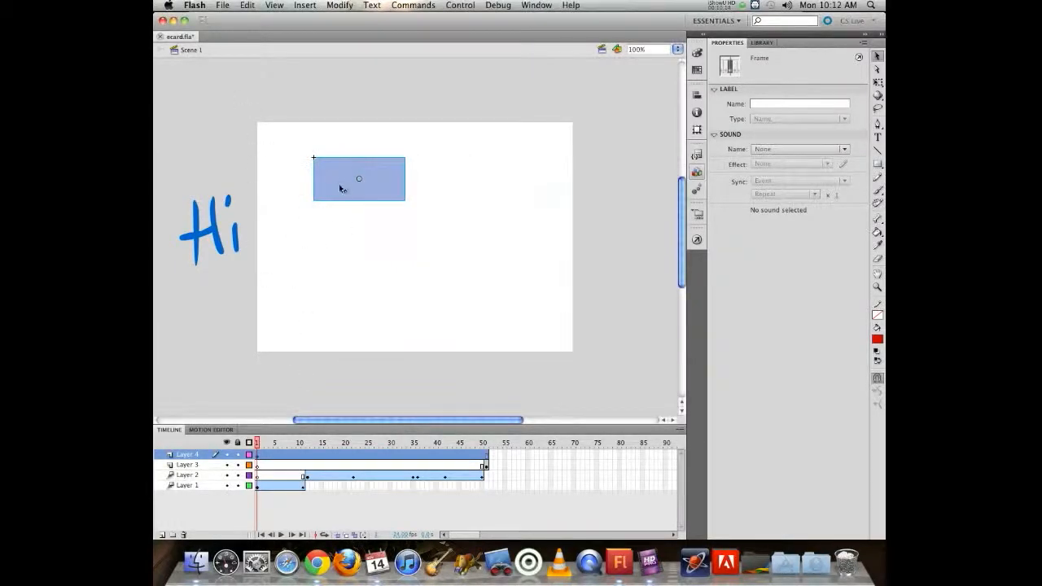
Open the playbtn symbol and cut away both sides of the Hit state's rectangle, leaving a narrow vertical strip
double_click(332, 181)
click(328, 455)
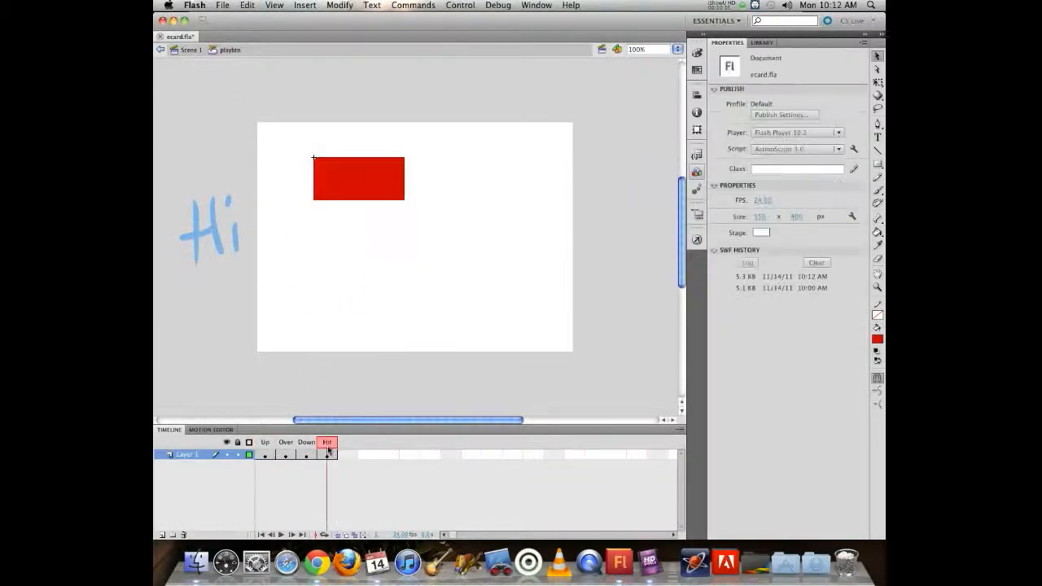
drag(282, 123, 360, 246)
key(Delete)
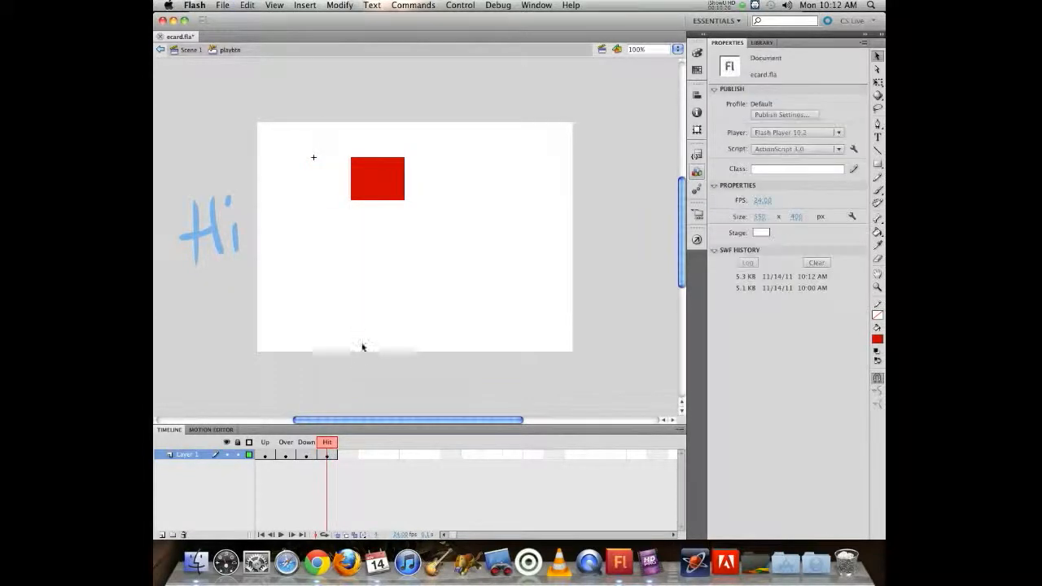
drag(380, 112, 446, 352)
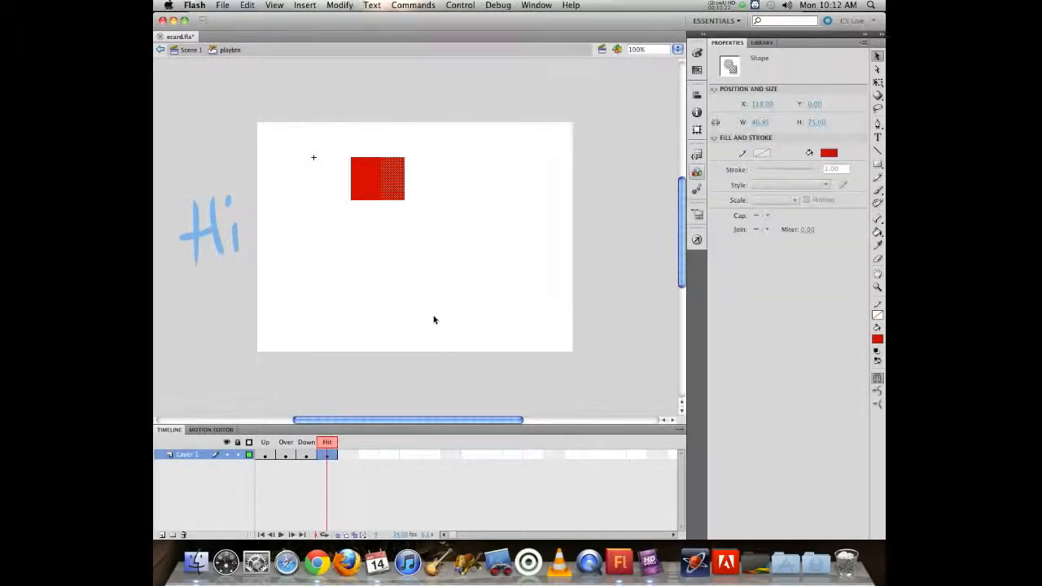
key(Delete)
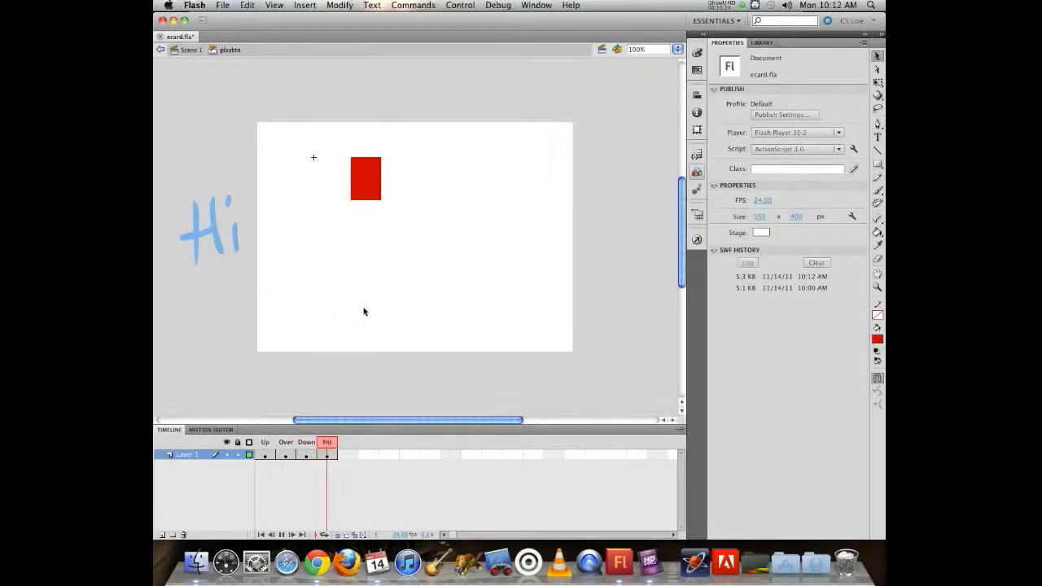
Test the movie to check where the button reacts with the narrow Hit area, and close the preview
key(super+Return)
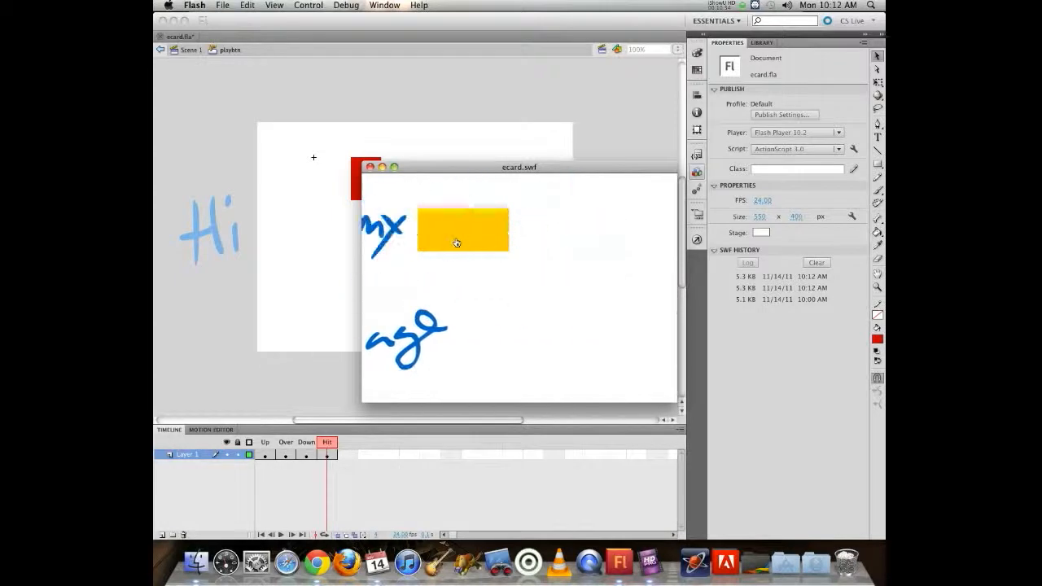
drag(444, 168, 347, 215)
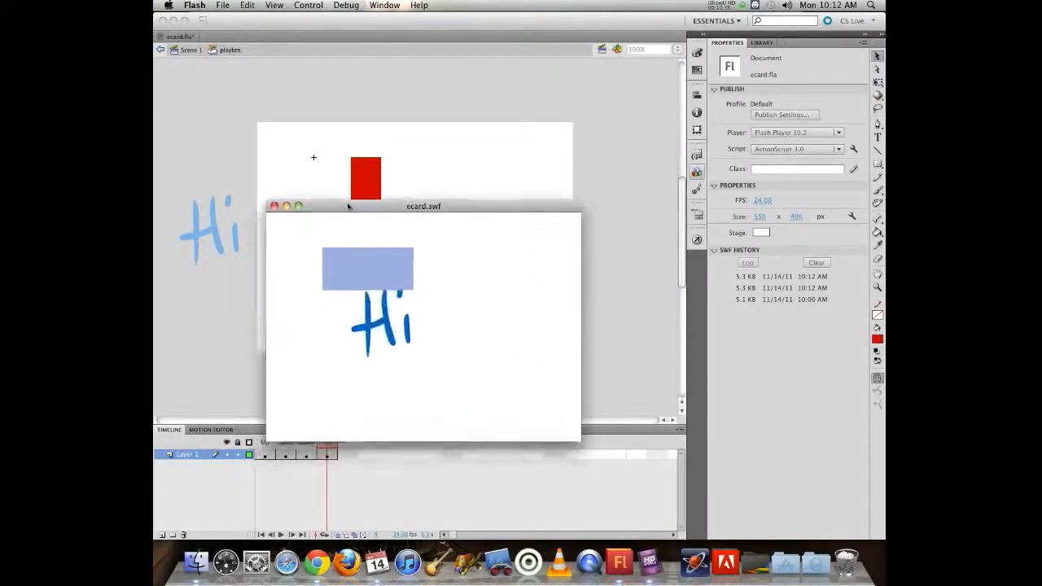
click(385, 284)
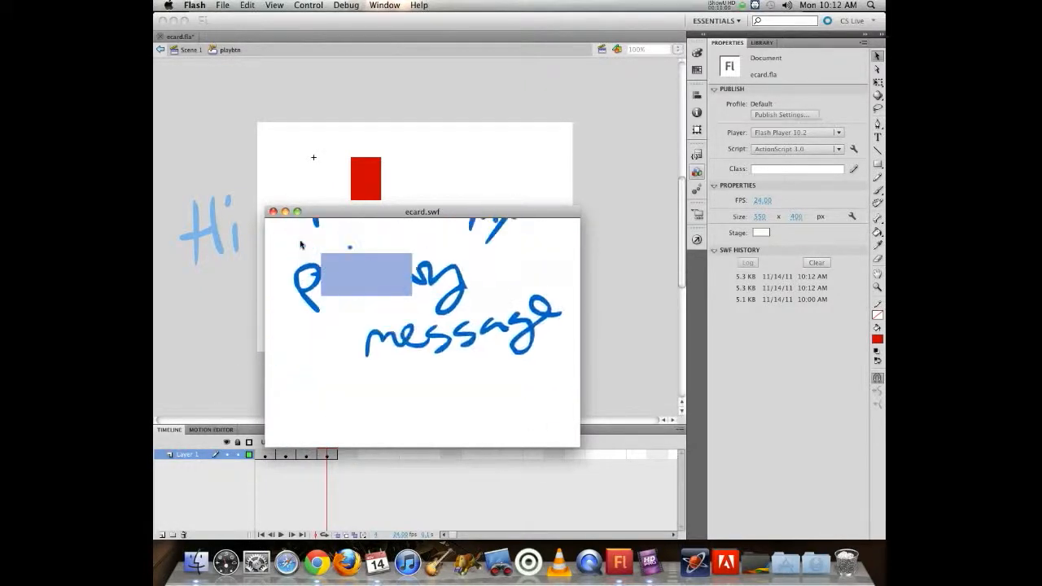
click(273, 213)
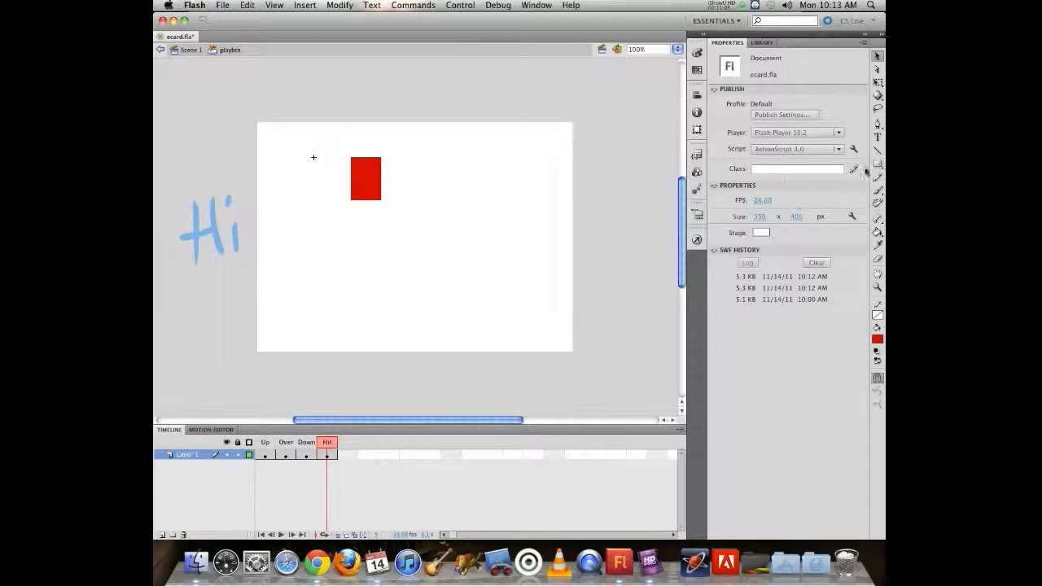
Draw a red rectangle of about 549 by 412 px in the Hit state and test the movie with it
click(877, 163)
drag(230, 95, 543, 332)
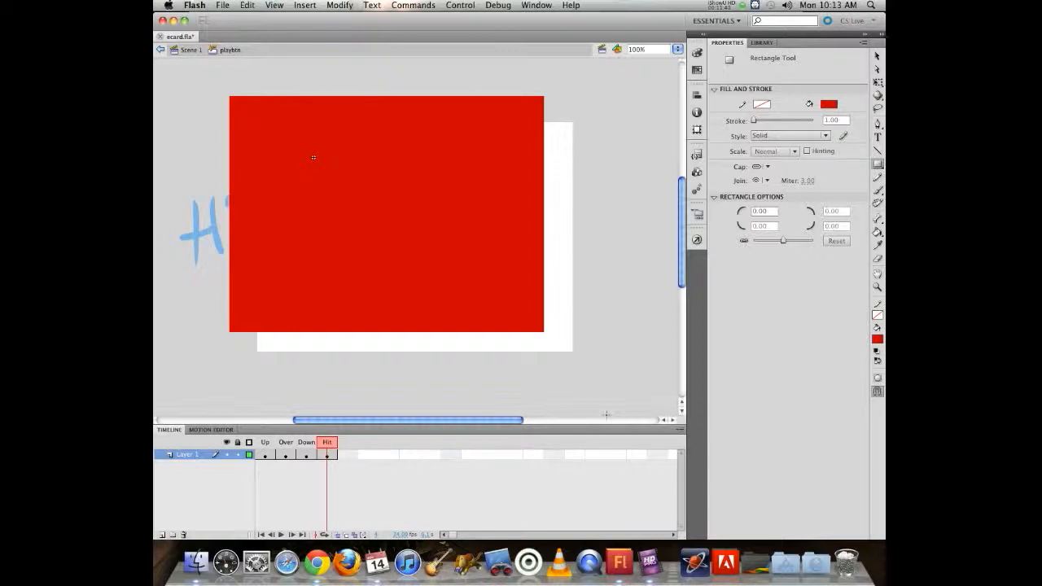
key(super+Return)
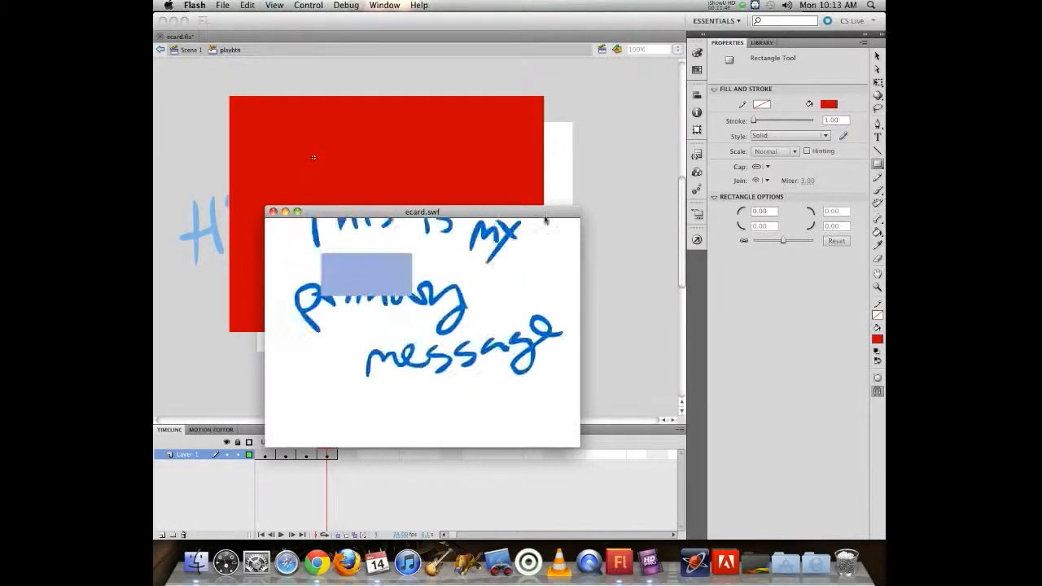
drag(530, 214, 508, 202)
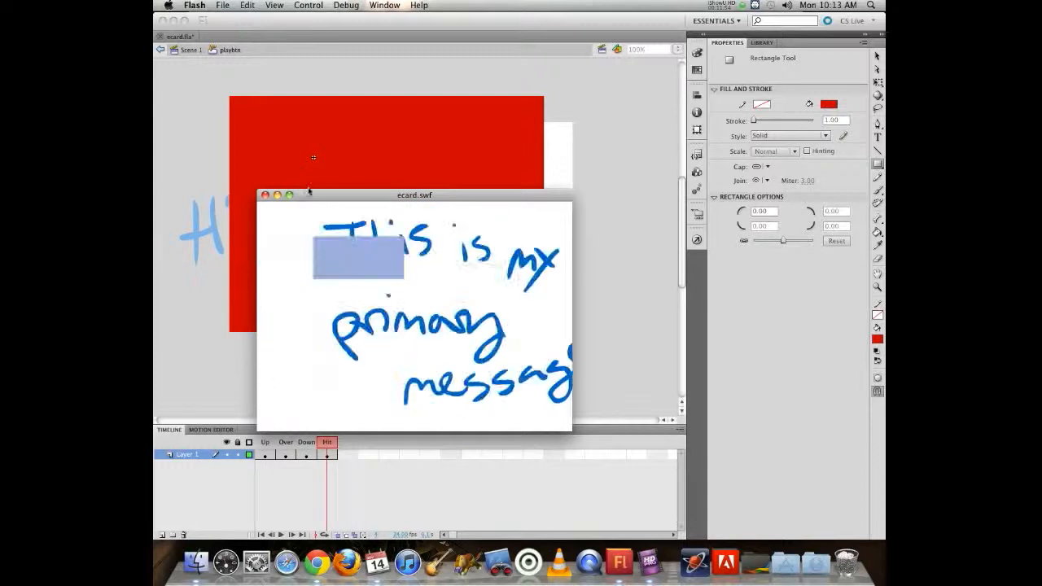
key(super+w)
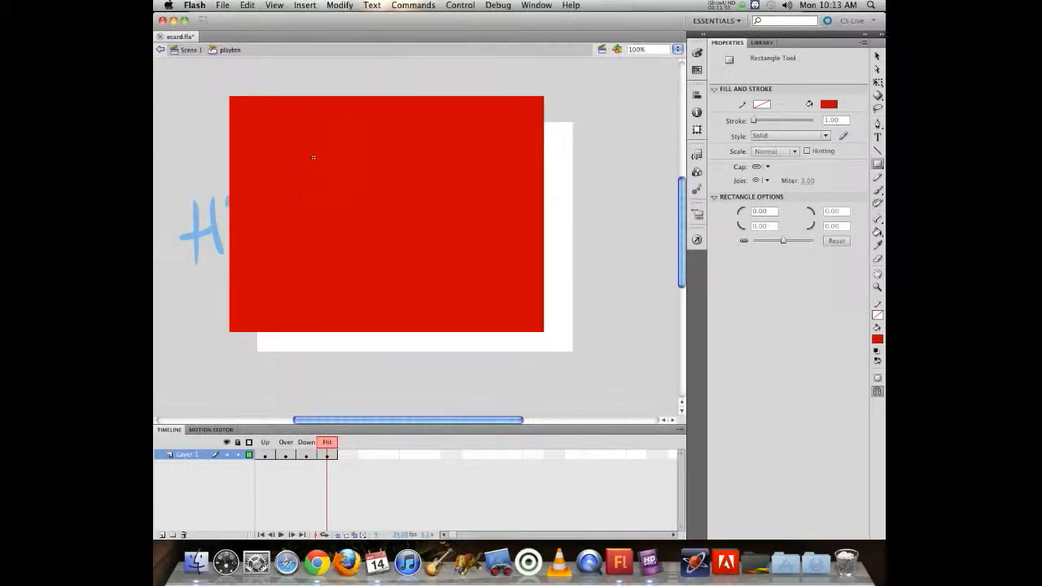
Replace the large Hit rectangle with a tiny red square inside the button area and test the movie
key(v)
click(332, 205)
key(BackSpace)
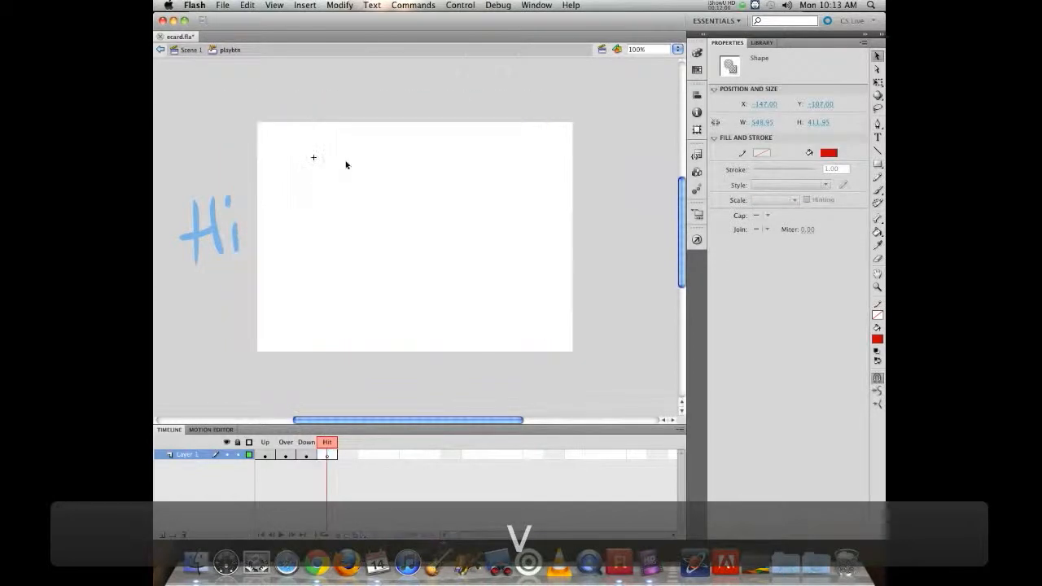
click(877, 163)
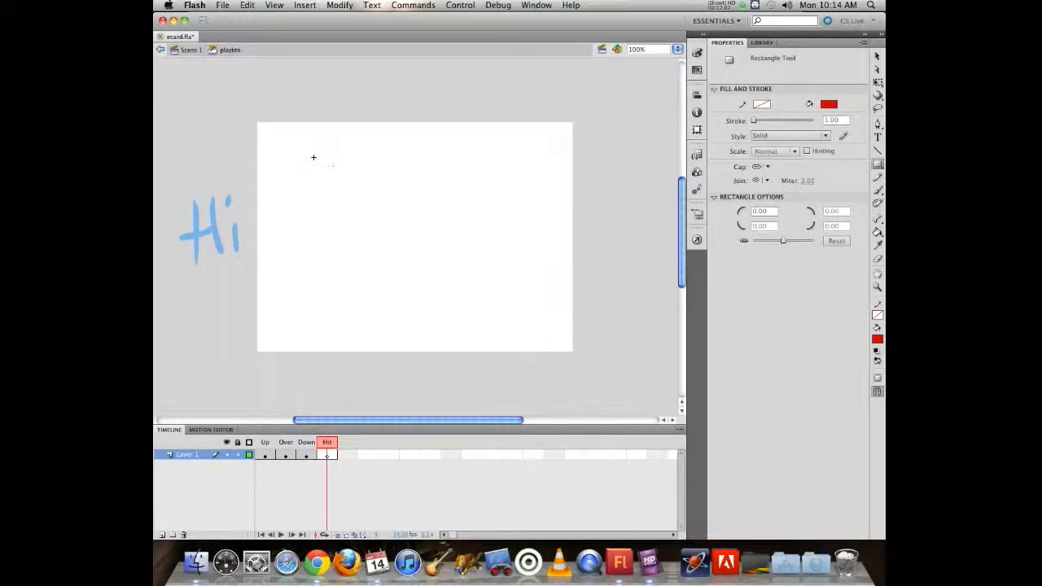
drag(335, 165, 342, 171)
key(super+Return)
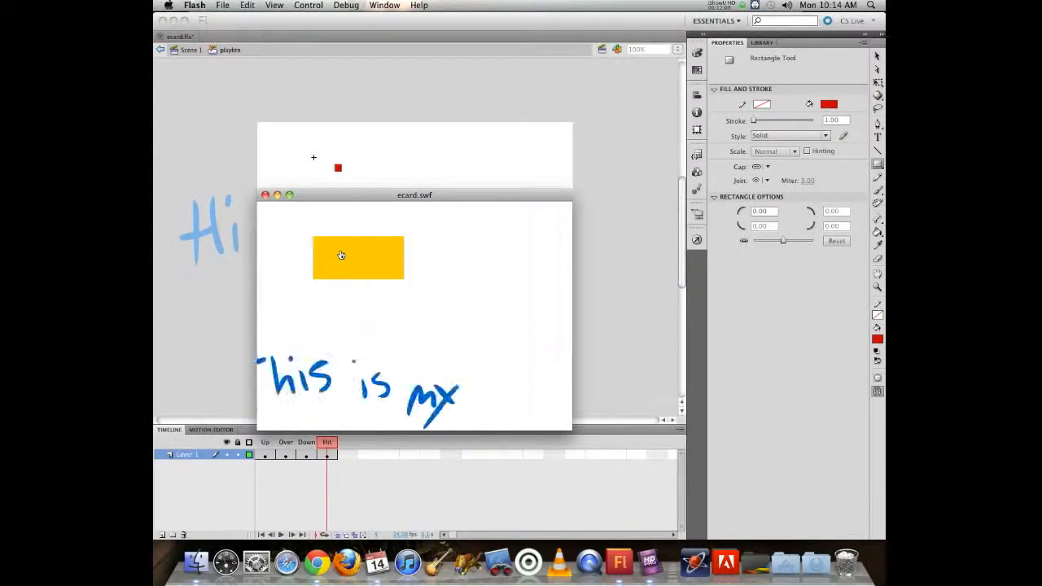
click(266, 196)
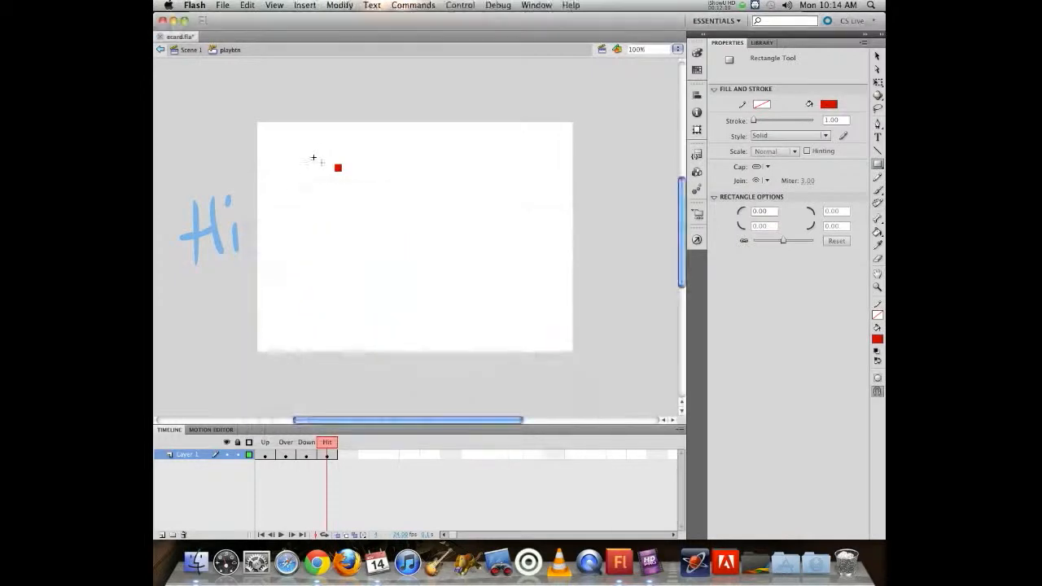
Clear the contents of the Hit frame, test the movie with the empty Hit state, and reselect that frame
click(327, 455)
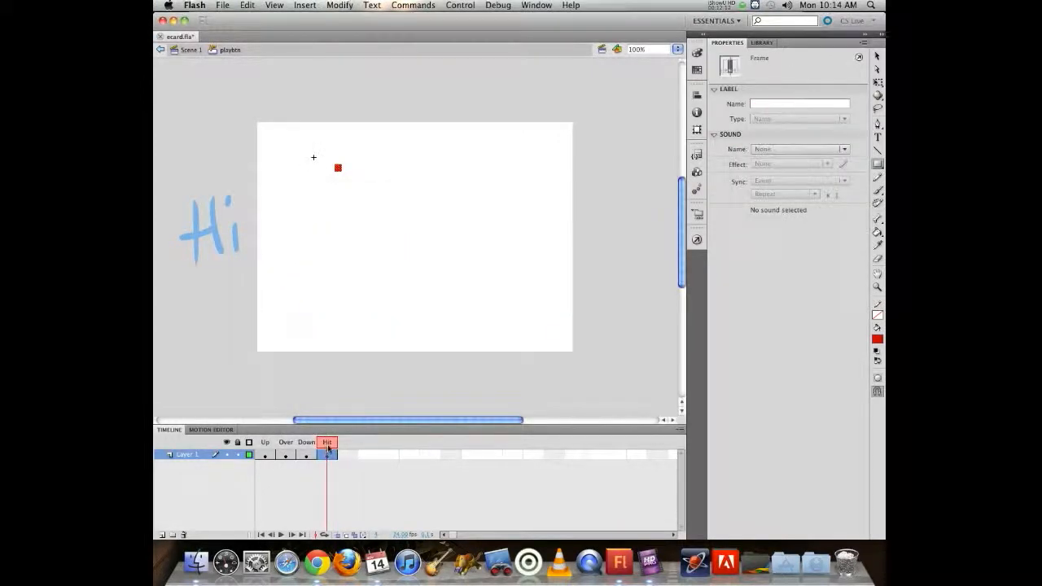
key(super+Return)
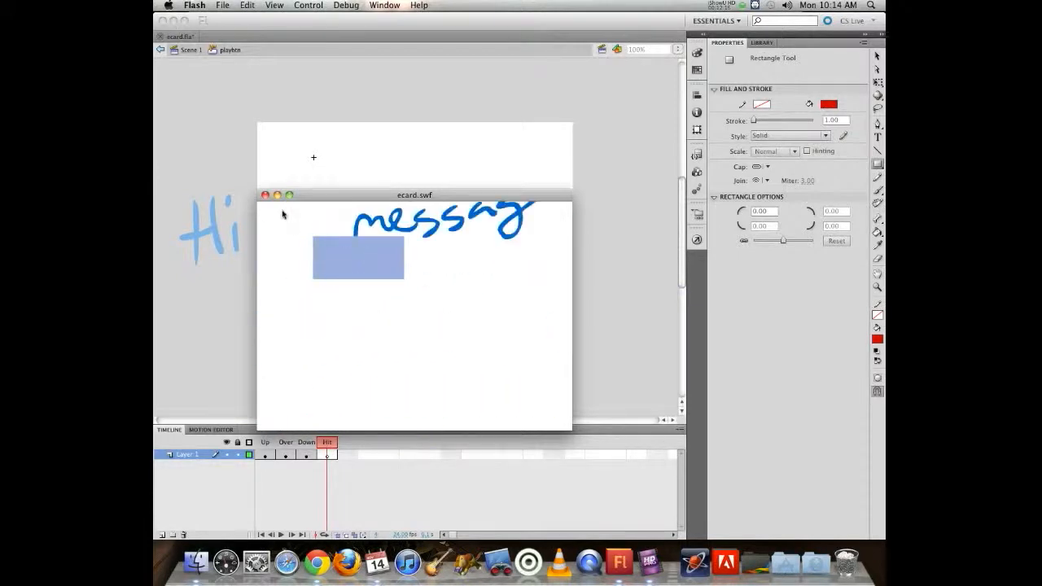
key(super+w)
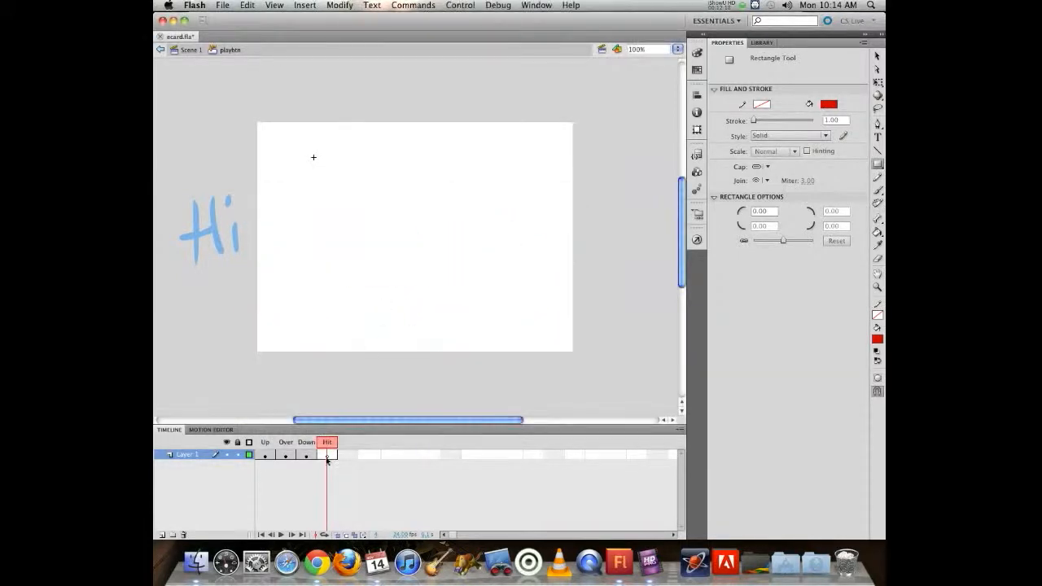
click(327, 457)
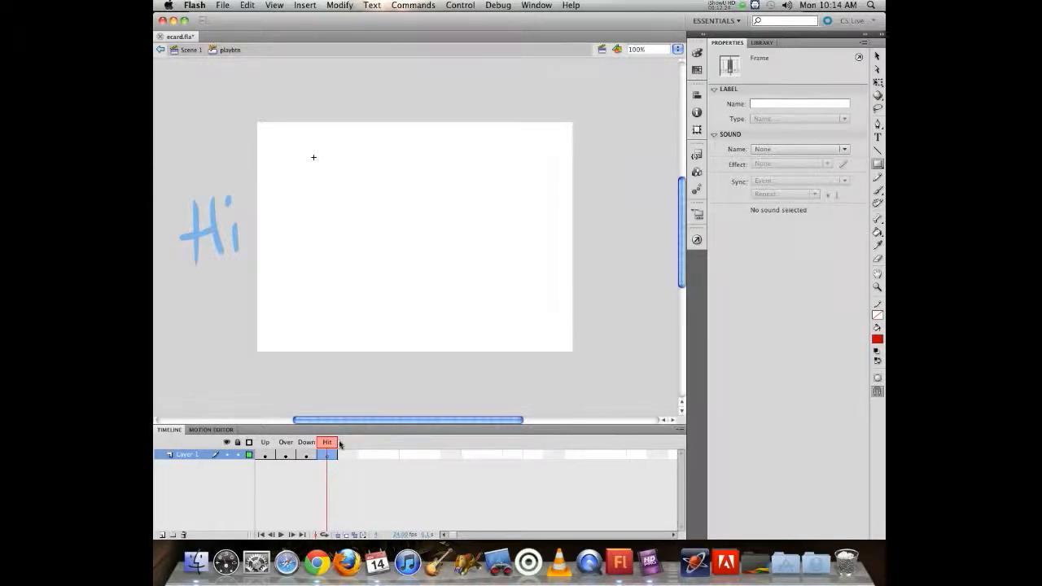
Remove the Hit frame from the play button, test the movie by trying the button, and close the preview
key(F5)
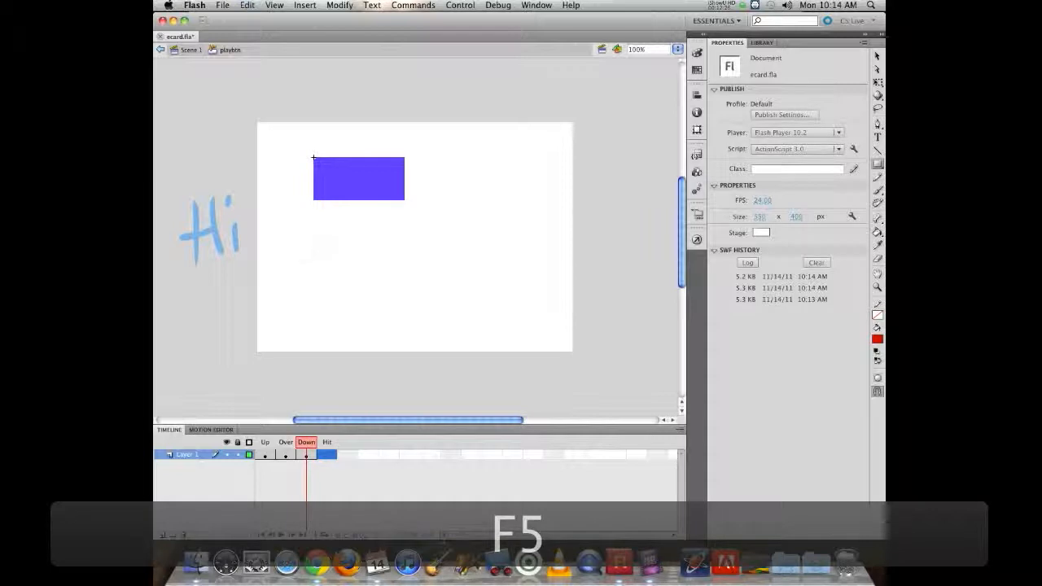
key(super+Return)
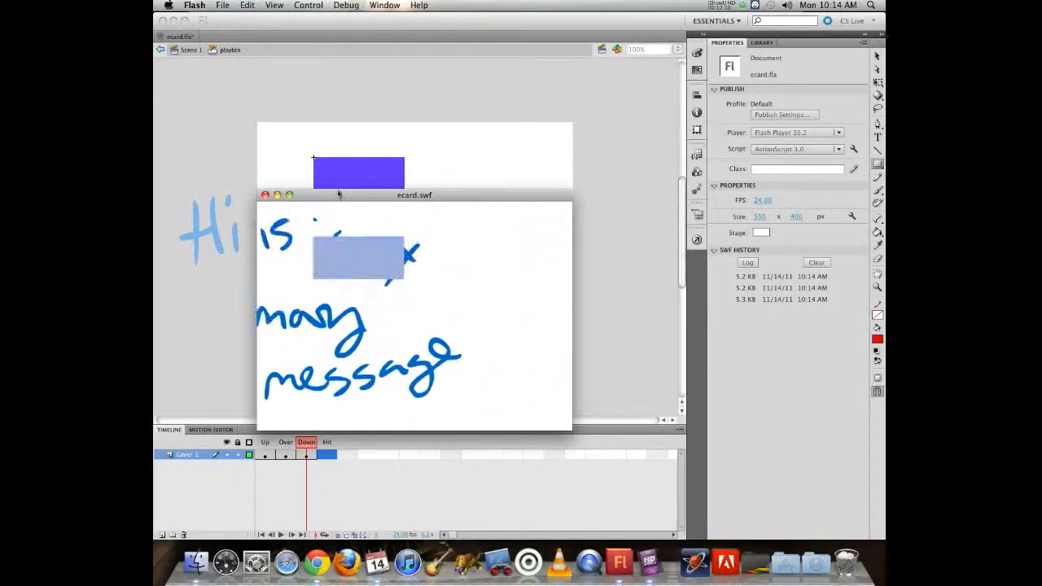
drag(338, 193, 404, 161)
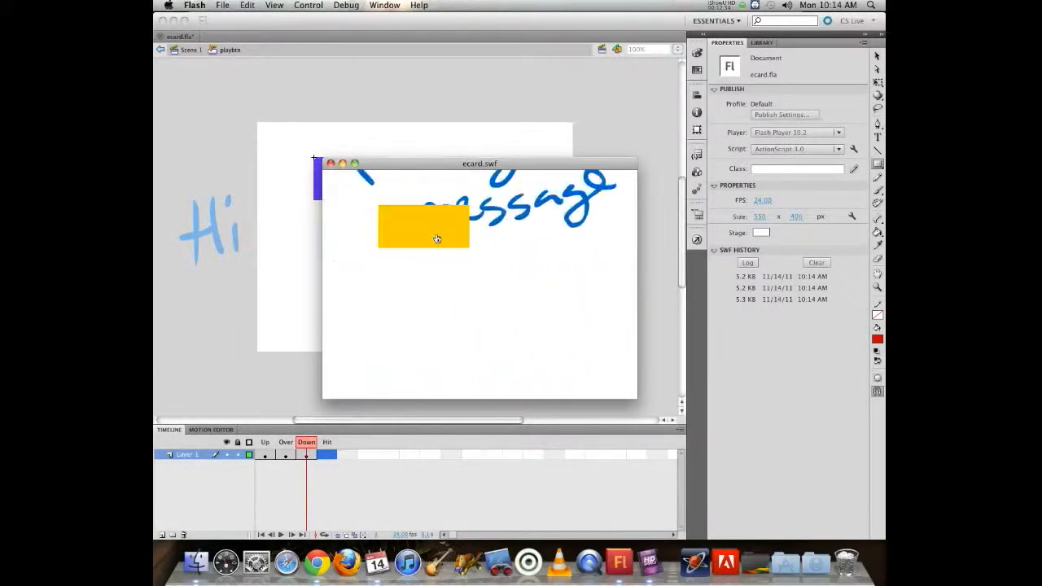
click(397, 226)
click(412, 228)
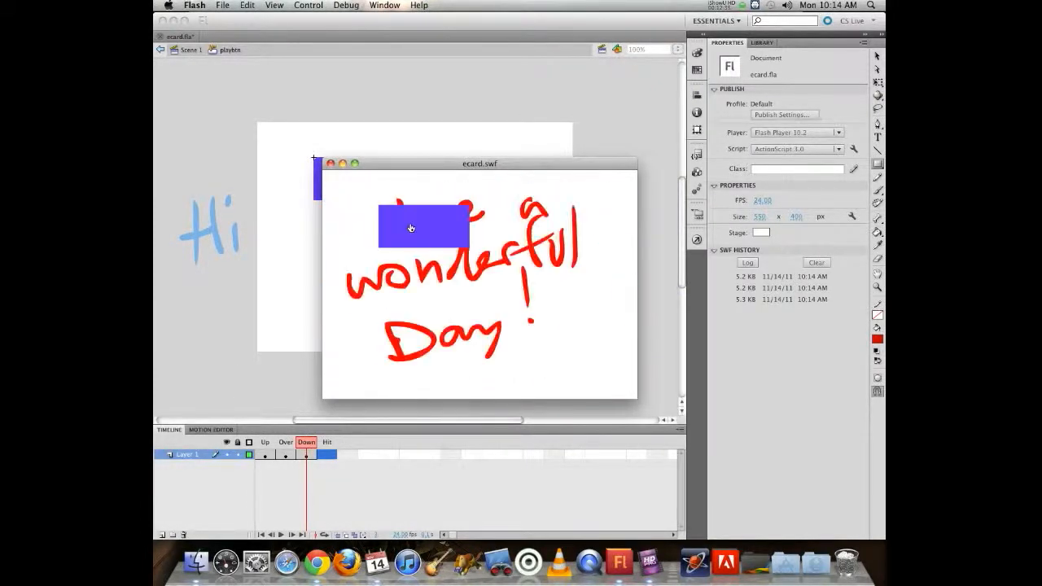
click(330, 164)
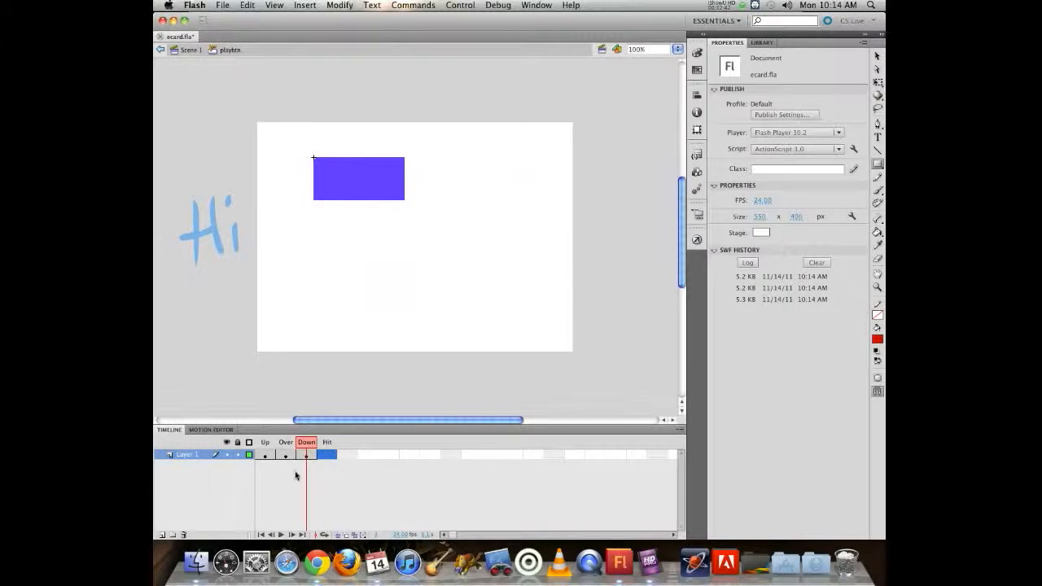
Add a new layer above the button's rectangle layer and place the static text "play" below the rectangle
click(161, 535)
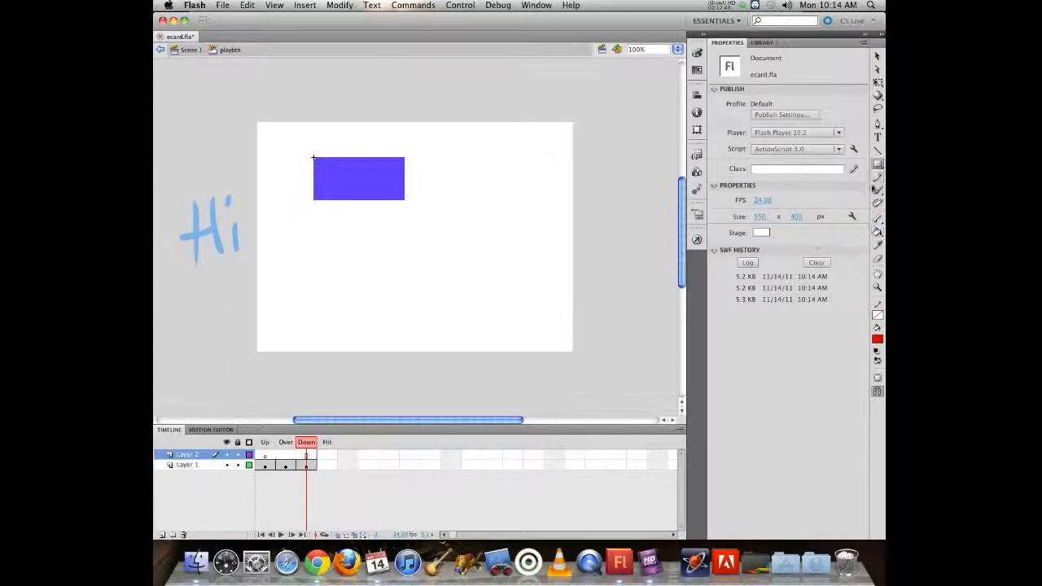
click(878, 136)
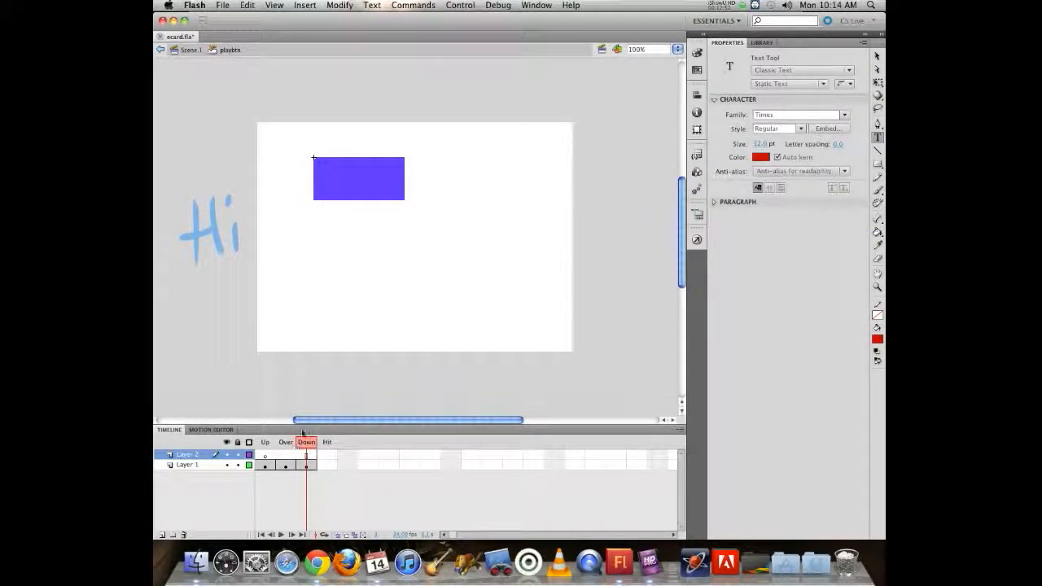
click(338, 262)
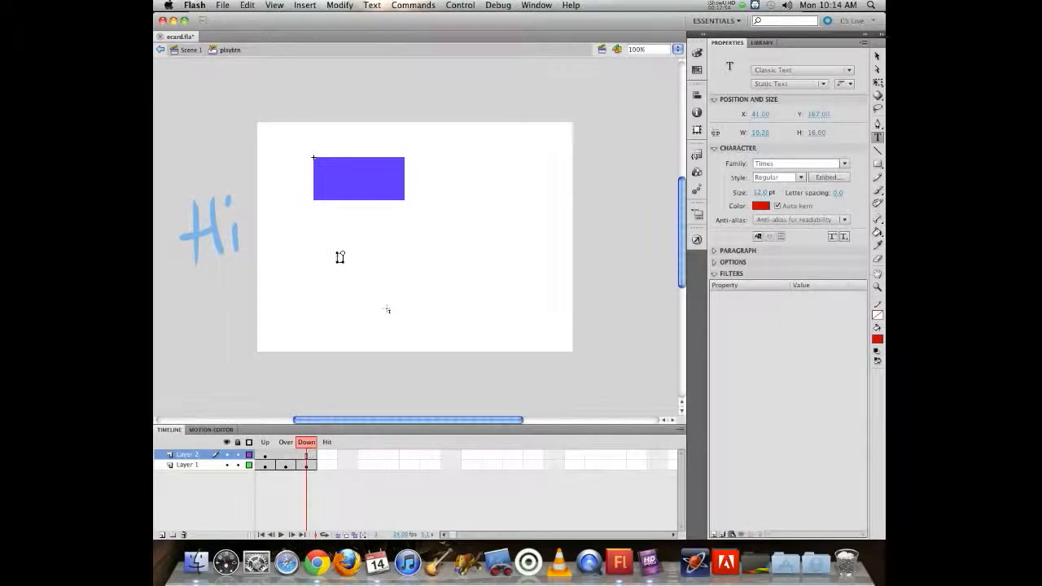
text(play)
click(876, 55)
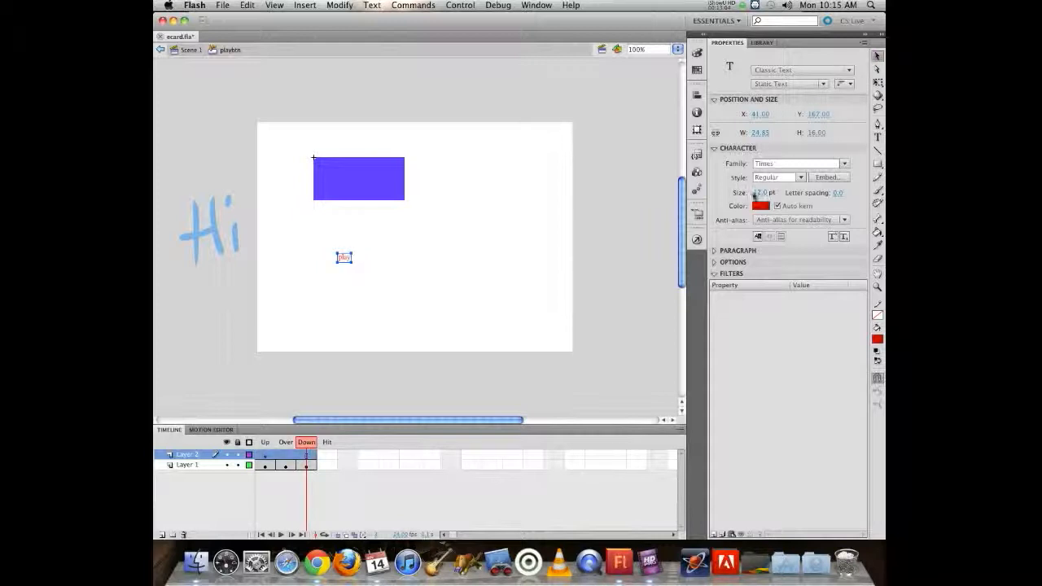
Set the play text to 61 pt Marker Felt and move it onto the button rectangle
drag(757, 192, 783, 188)
click(843, 163)
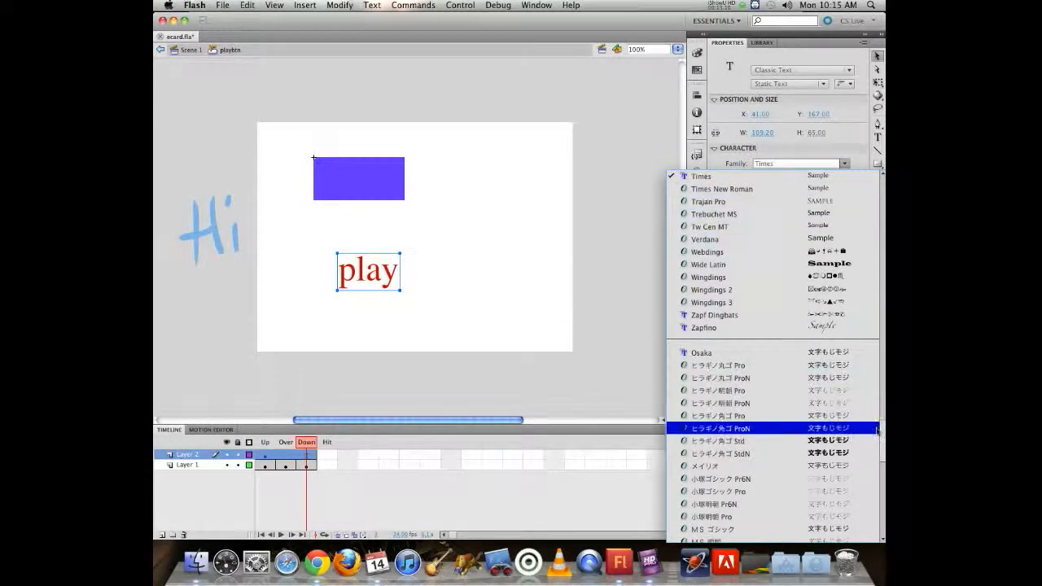
drag(882, 432, 883, 334)
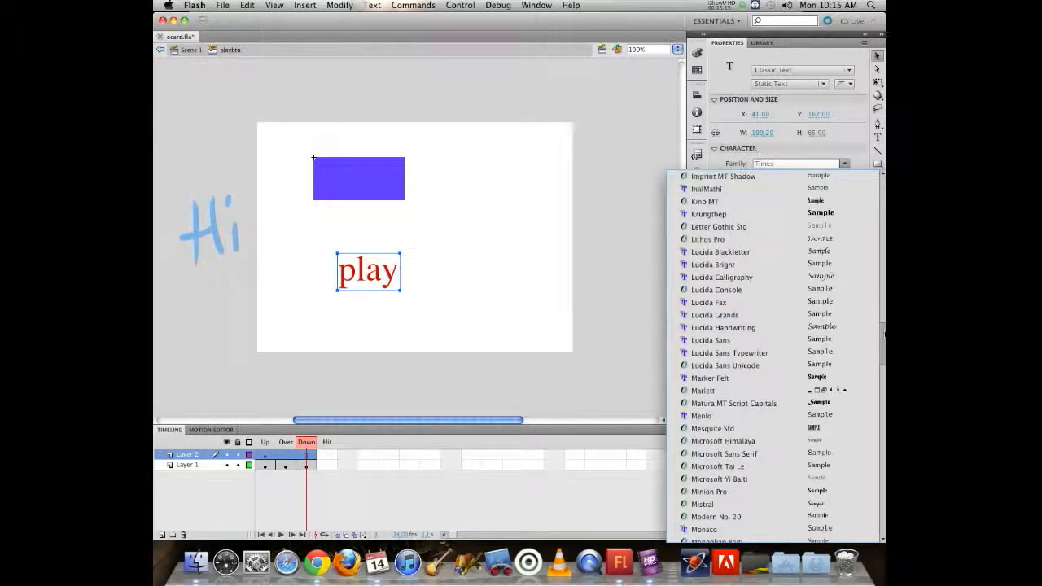
click(825, 380)
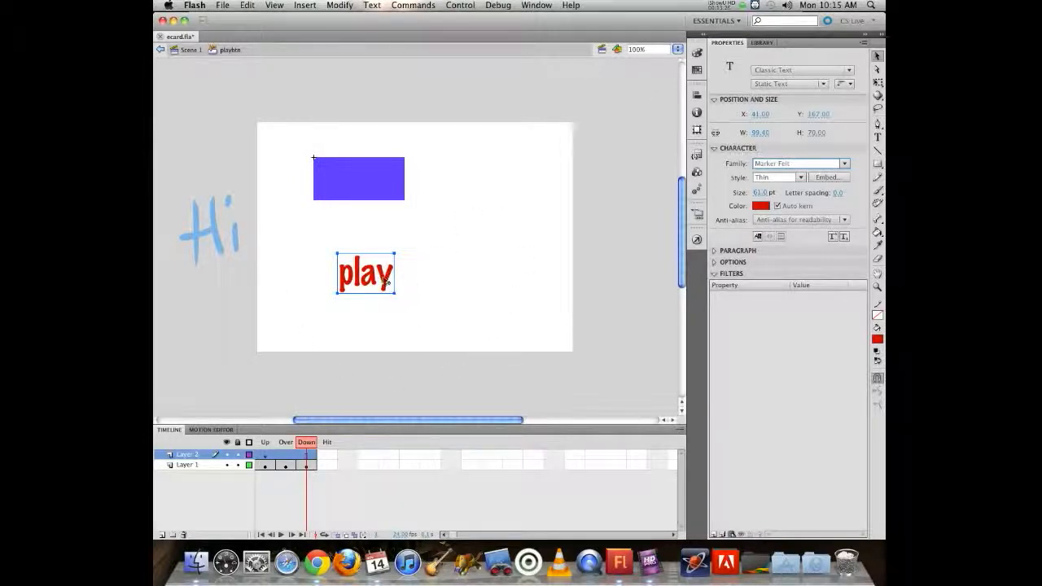
drag(386, 280, 371, 193)
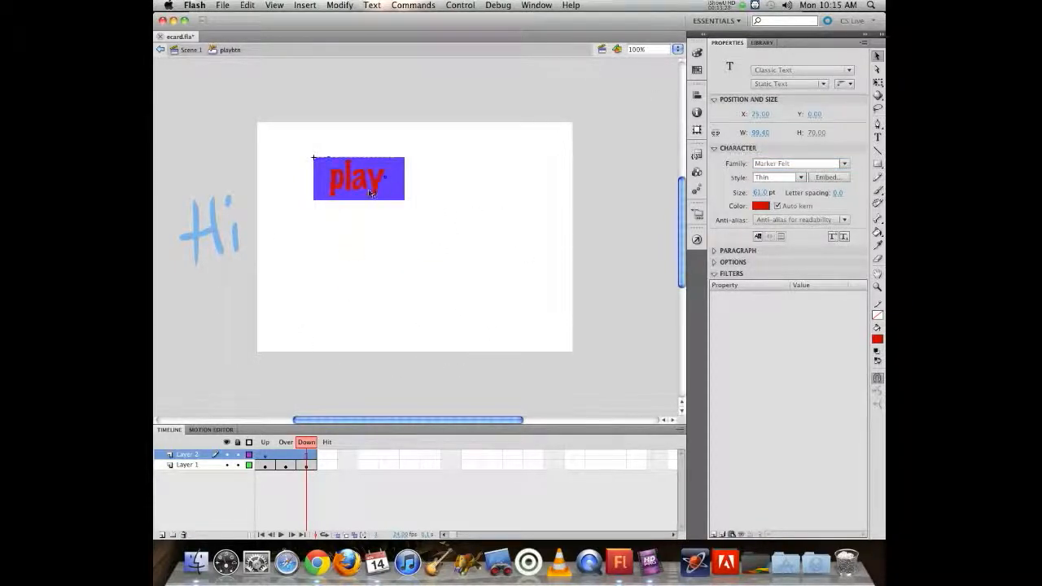
Insert a keyframe for the play text in the Over state and colour the text bright green (#00FF33)
click(285, 443)
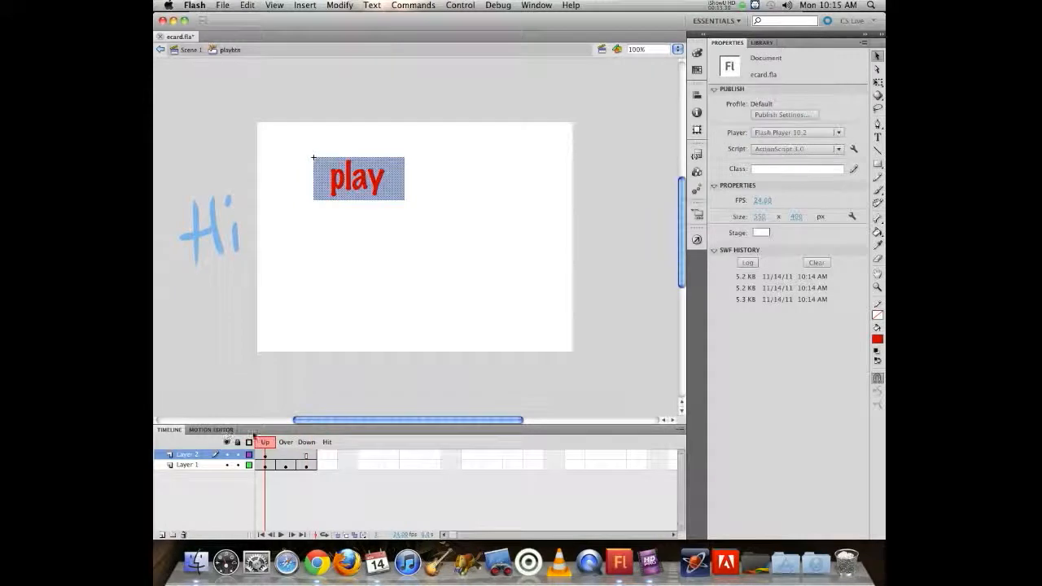
mouse_move(272, 434)
mouse_down()
mouse_move(285, 439)
mouse_move(264, 440)
mouse_move(306, 443)
mouse_move(240, 441)
mouse_move(285, 441)
mouse_up()
drag(285, 440, 243, 440)
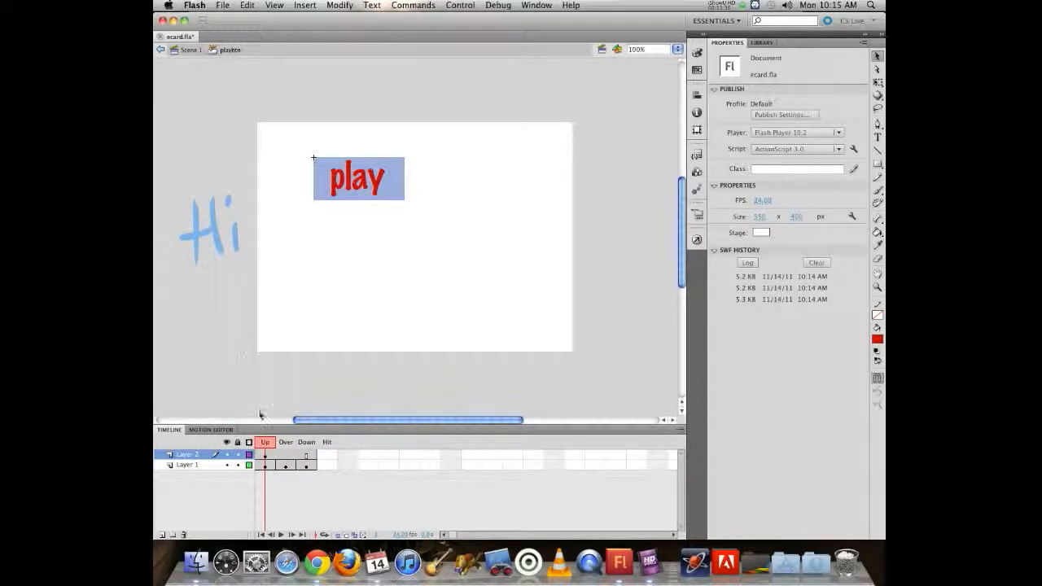
drag(268, 444, 285, 443)
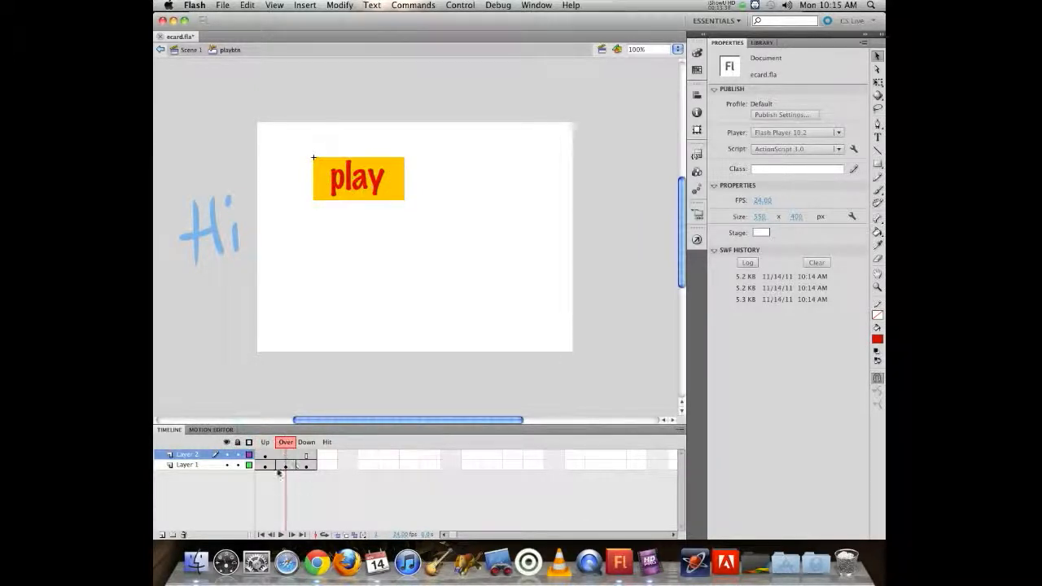
click(285, 460)
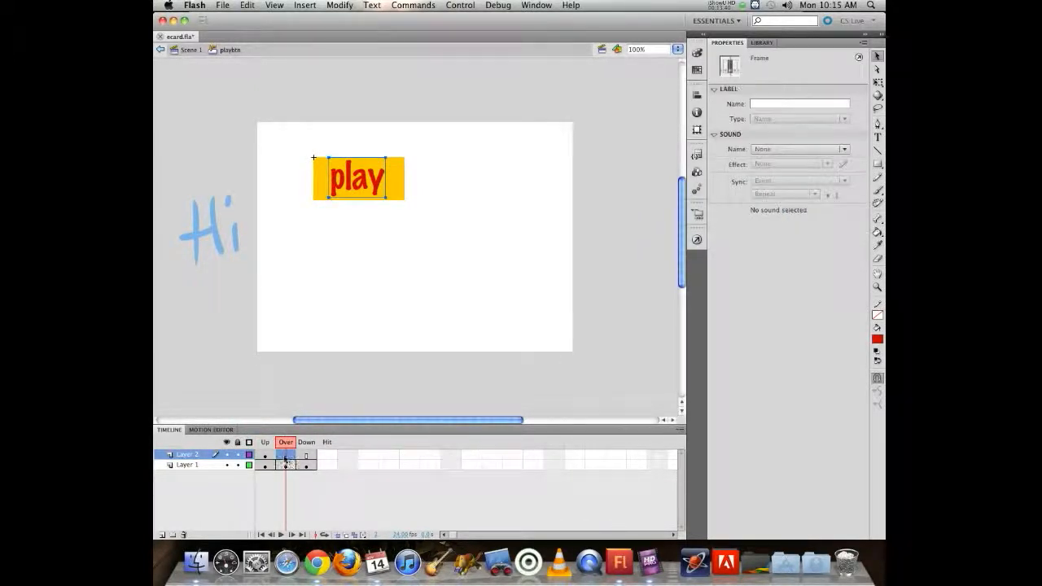
key(F6)
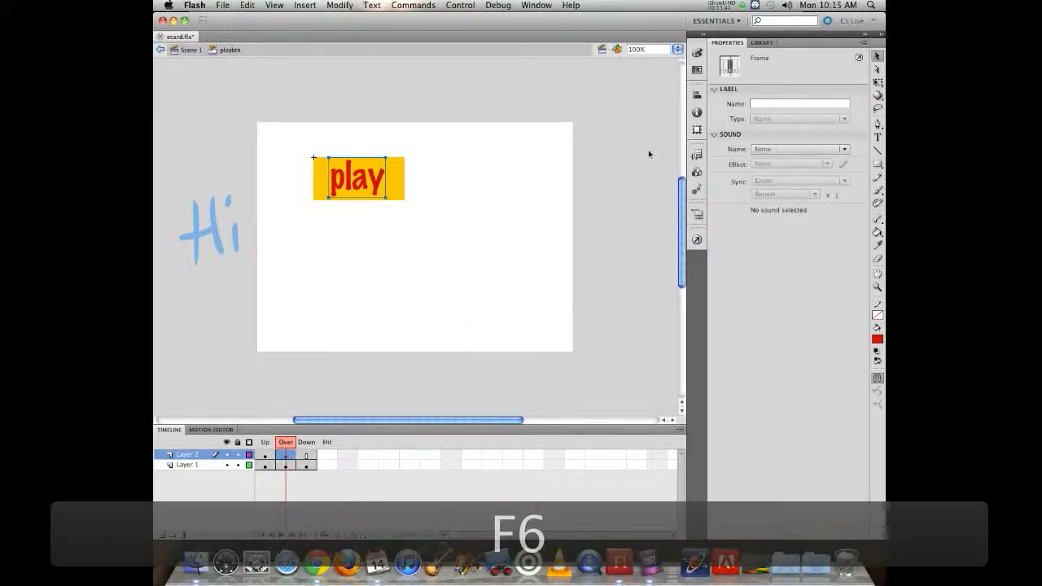
click(366, 179)
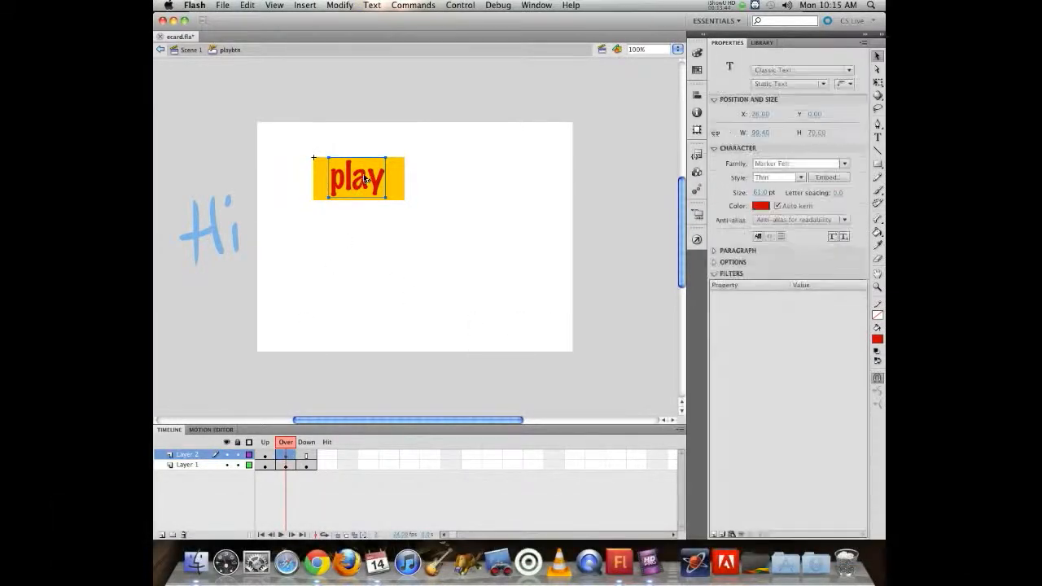
click(763, 207)
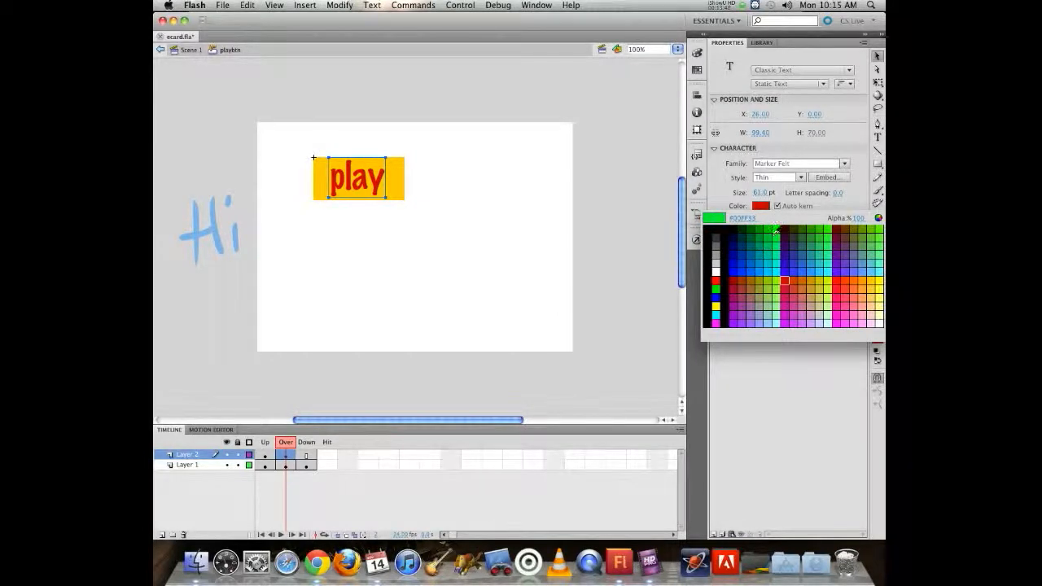
click(776, 232)
Insert a keyframe for the play text in the Down state and colour the text red (#CC0000)
click(286, 443)
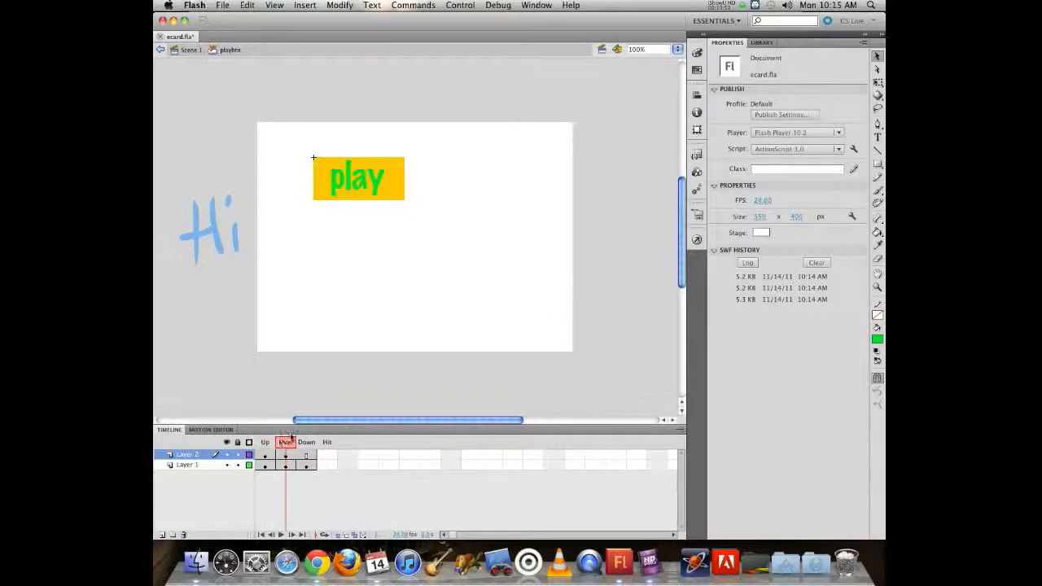
mouse_move(291, 437)
mouse_down()
mouse_move(266, 441)
mouse_move(306, 442)
mouse_up()
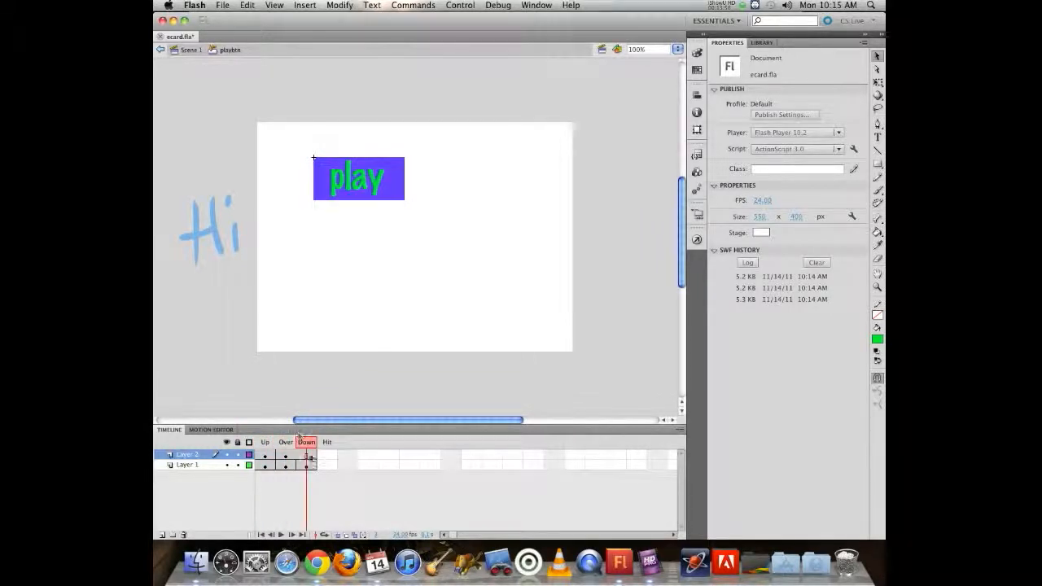
key(F6)
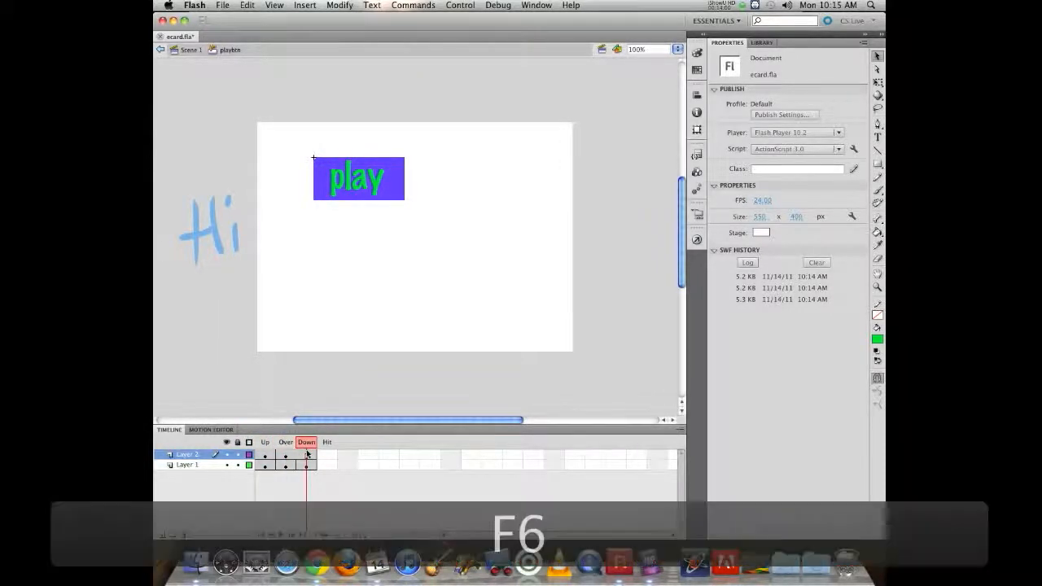
click(373, 183)
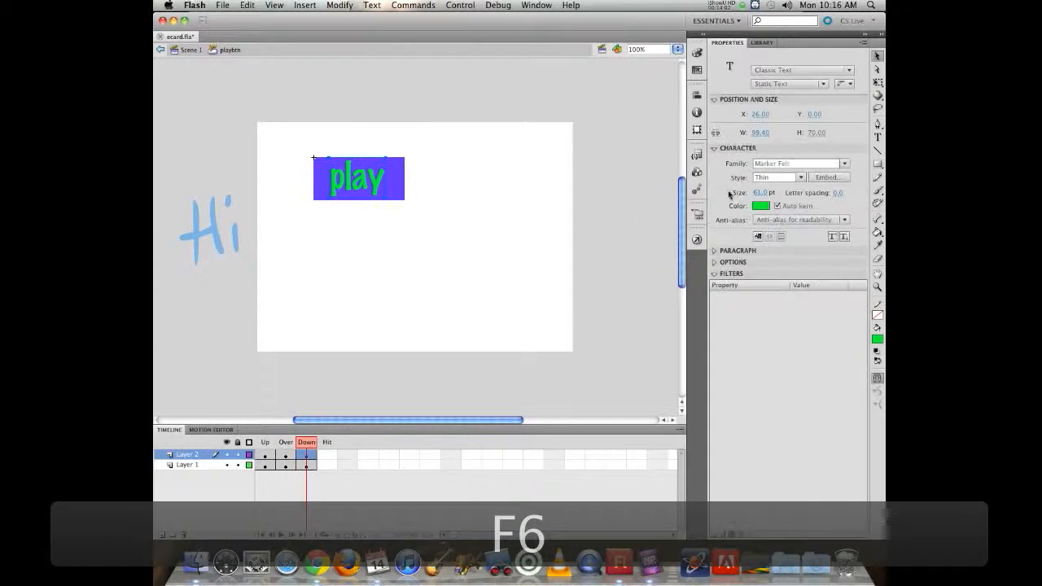
click(760, 205)
click(788, 280)
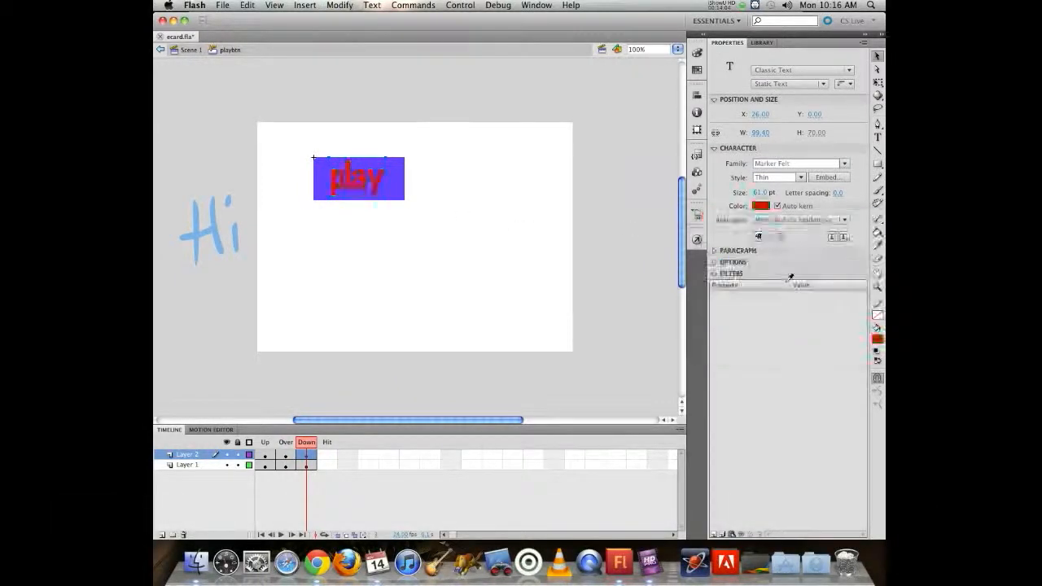
Recolour the play text in the Down state dark purple (#330033)
mouse_move(309, 446)
mouse_down()
mouse_move(265, 446)
mouse_move(304, 442)
mouse_up()
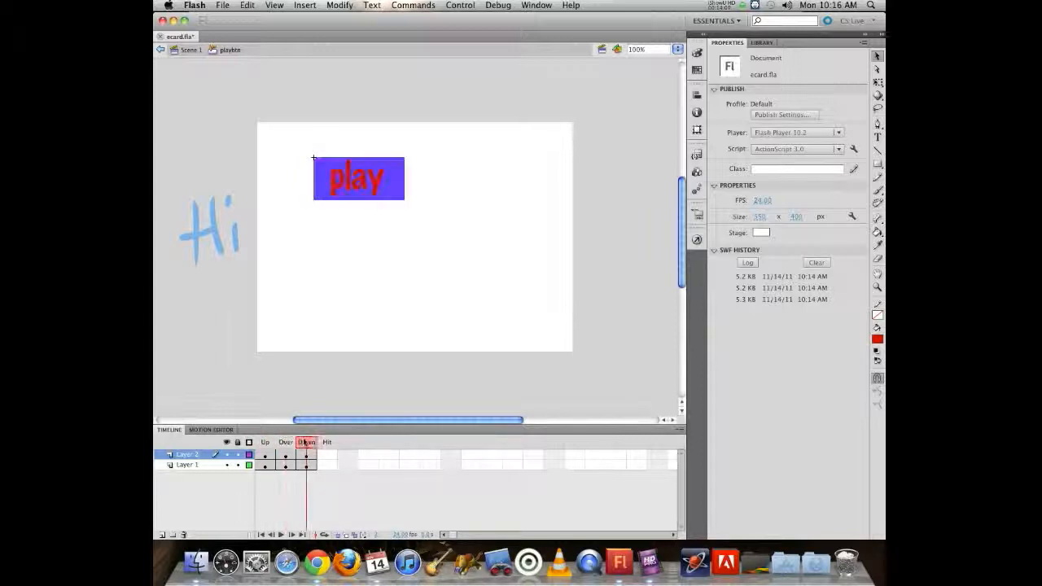
click(347, 185)
click(760, 205)
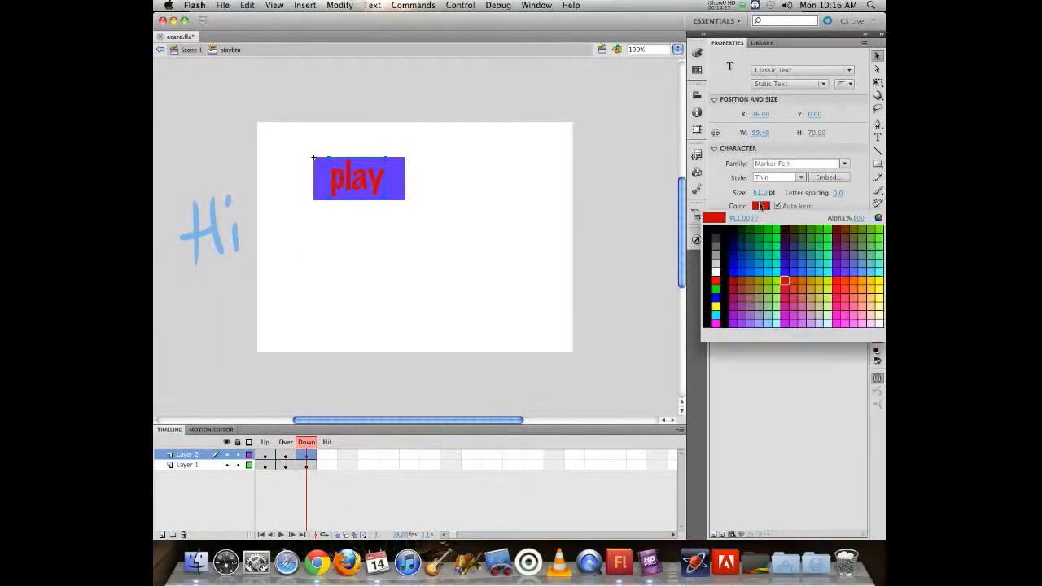
click(786, 229)
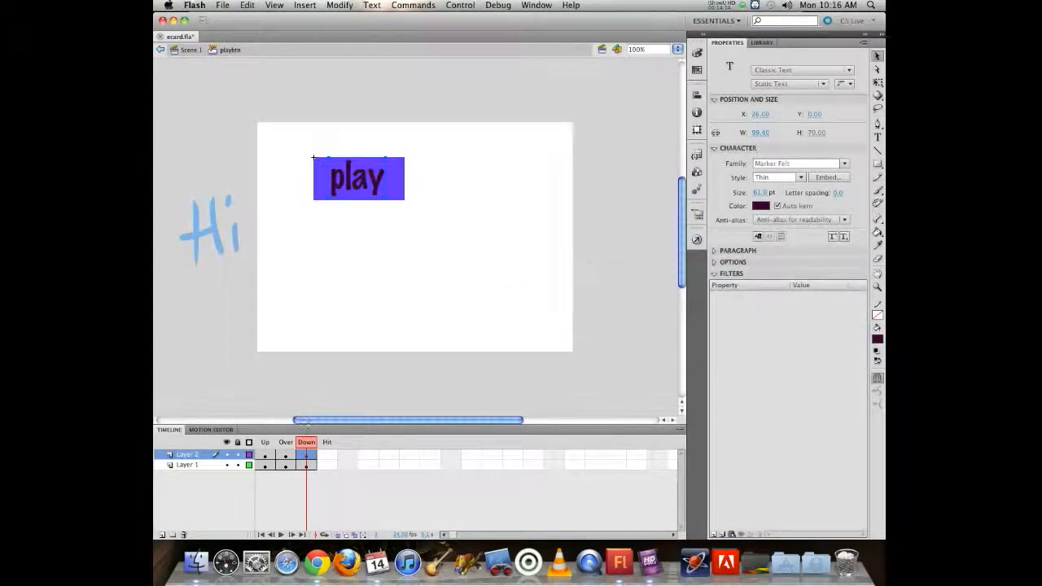
Return to the Up state, test the movie with the labelled button, and close the preview
drag(305, 442, 264, 442)
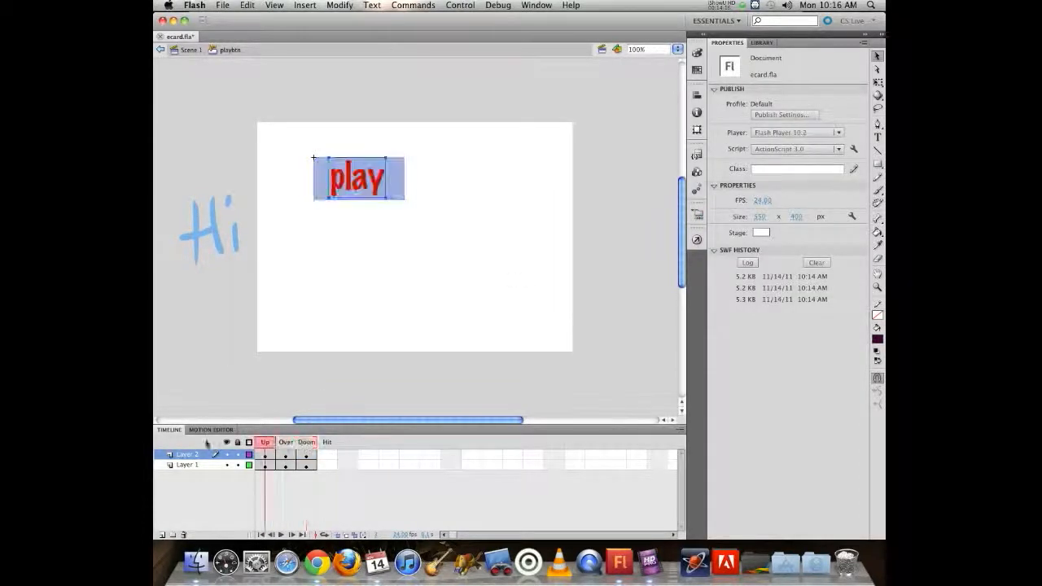
key(super+Return)
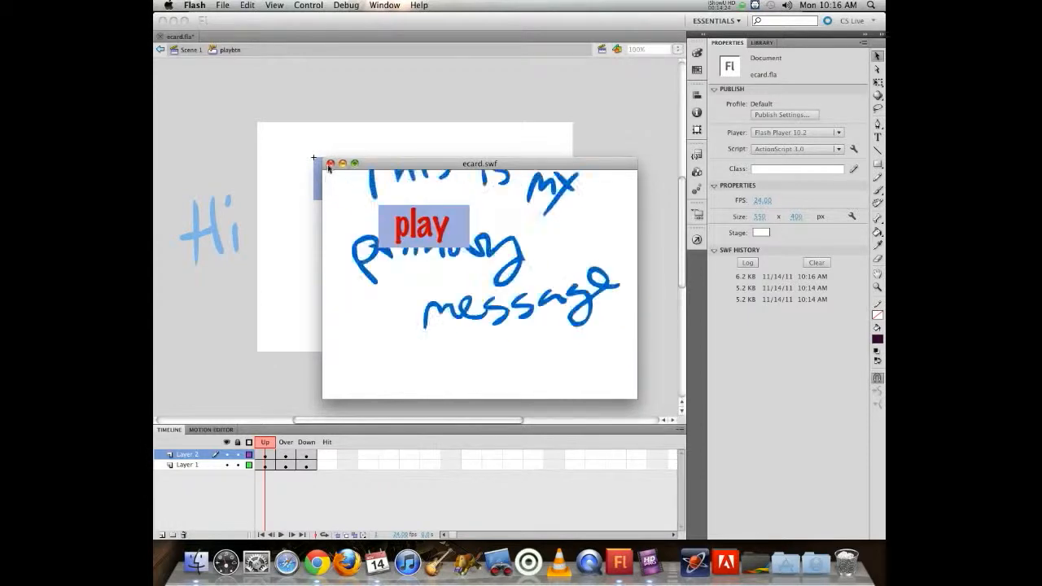
key(super+w)
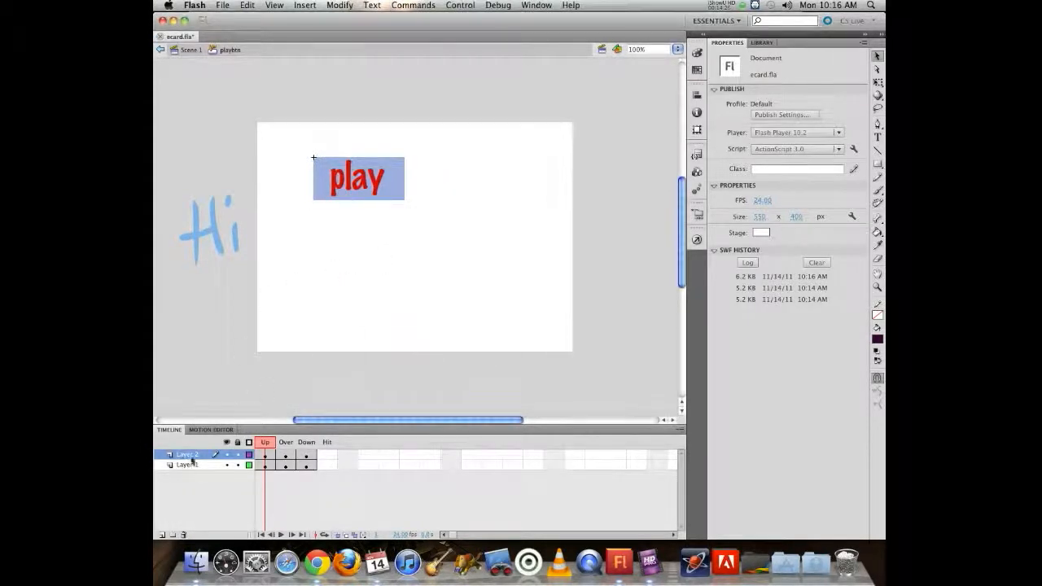
Add a new layer above the play text in the button symbol and insert a keyframe in its Over state
click(161, 534)
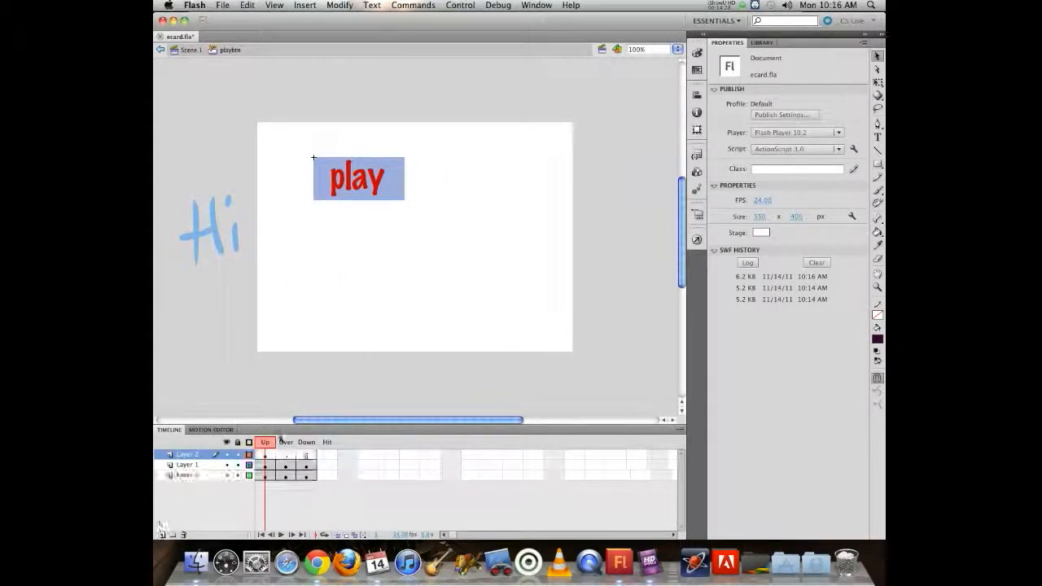
click(282, 459)
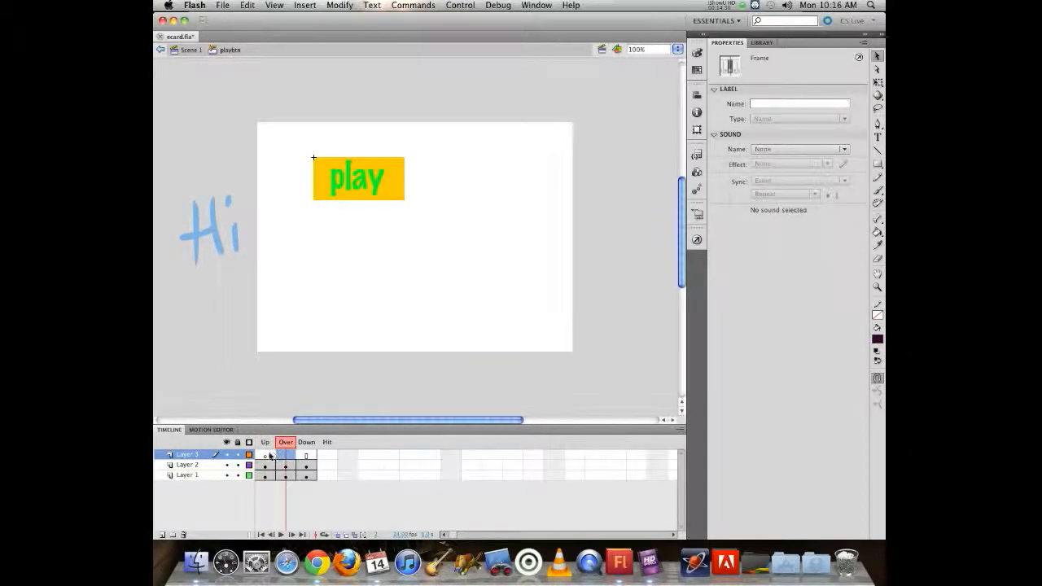
key(F6)
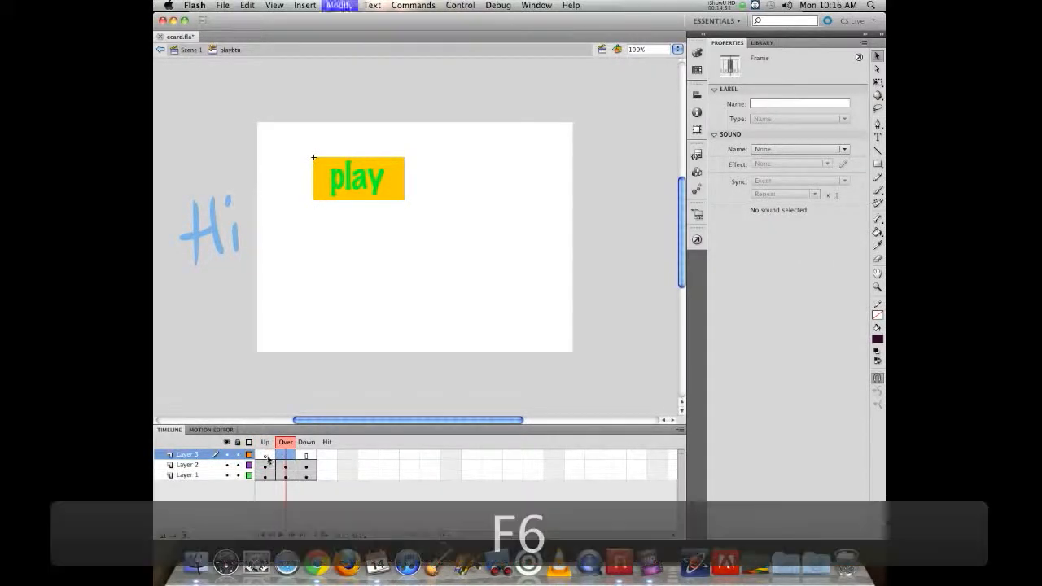
Paint bright green brush dashes radiating all around the play button in the Over state of the new layer
click(877, 190)
click(878, 339)
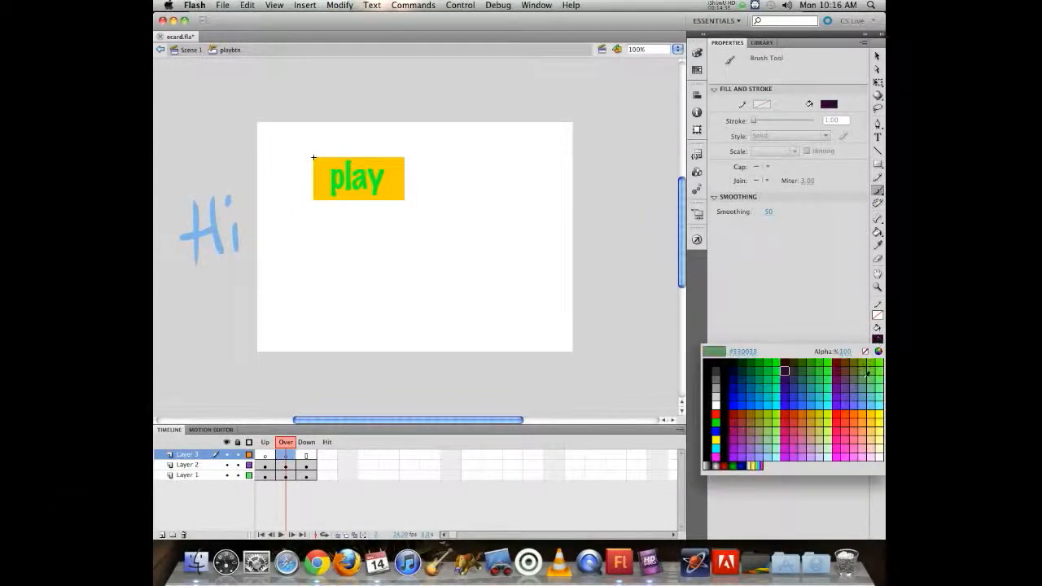
click(872, 363)
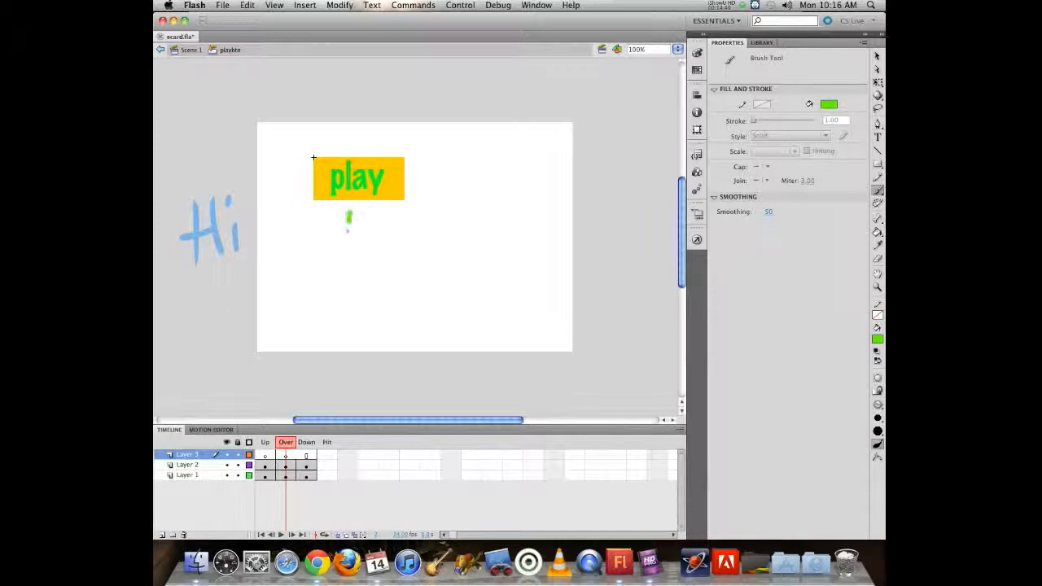
drag(334, 213, 325, 231)
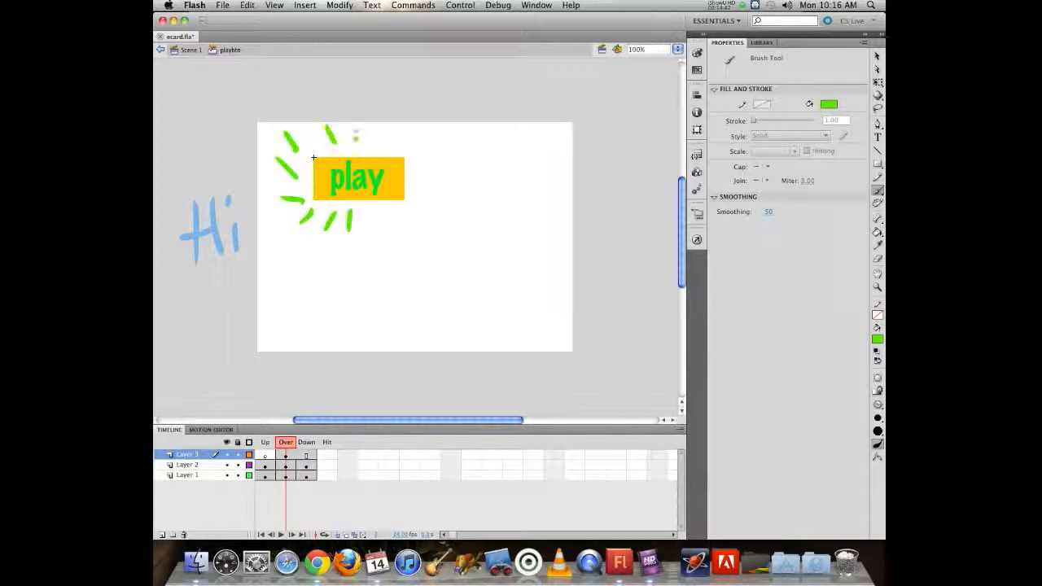
drag(393, 140, 413, 124)
drag(417, 150, 439, 136)
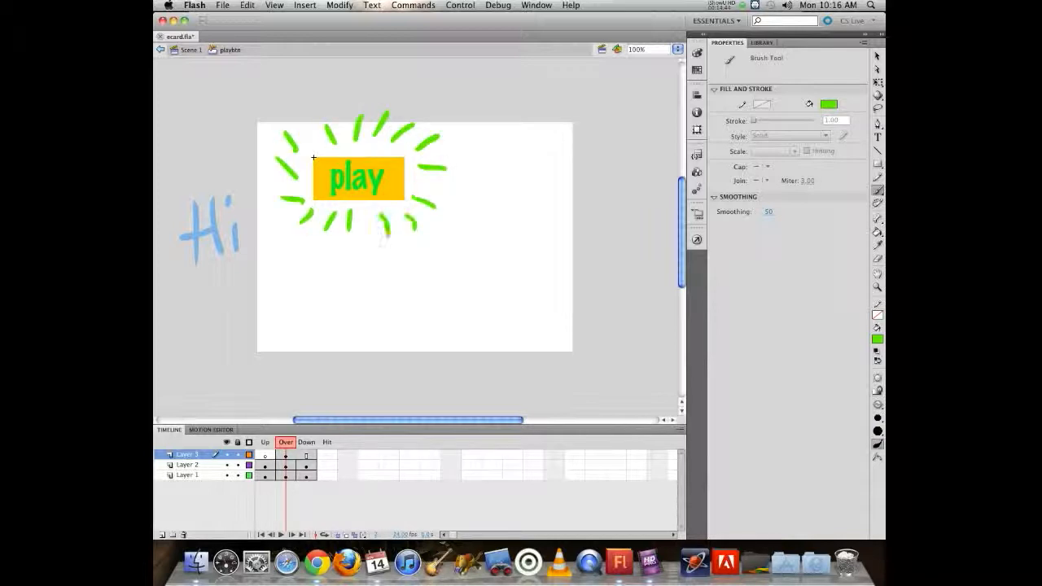
Insert a blank keyframe in the Down state so the dashes are left out there, and test the movie
click(306, 457)
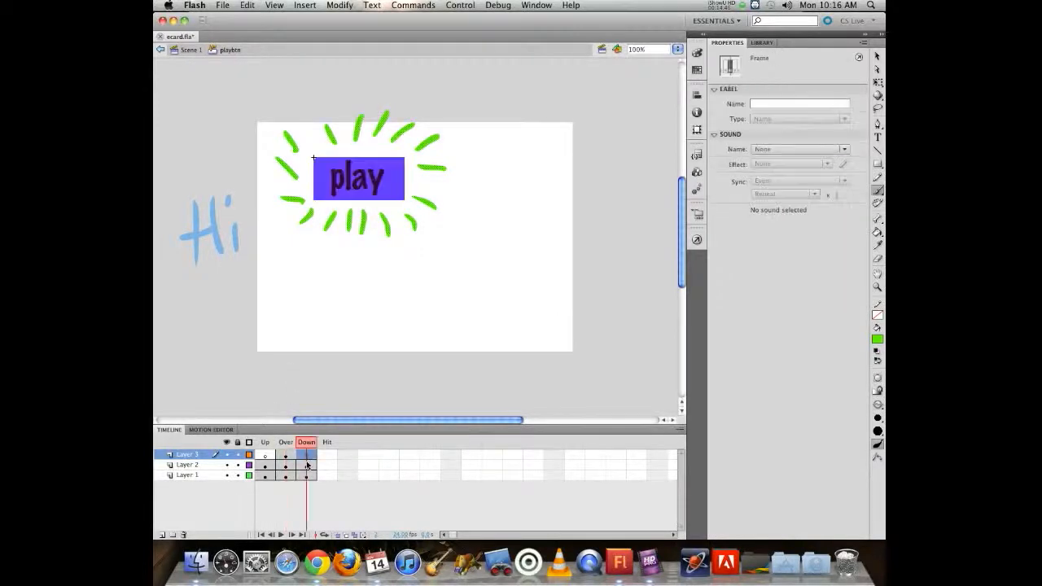
key(F6)
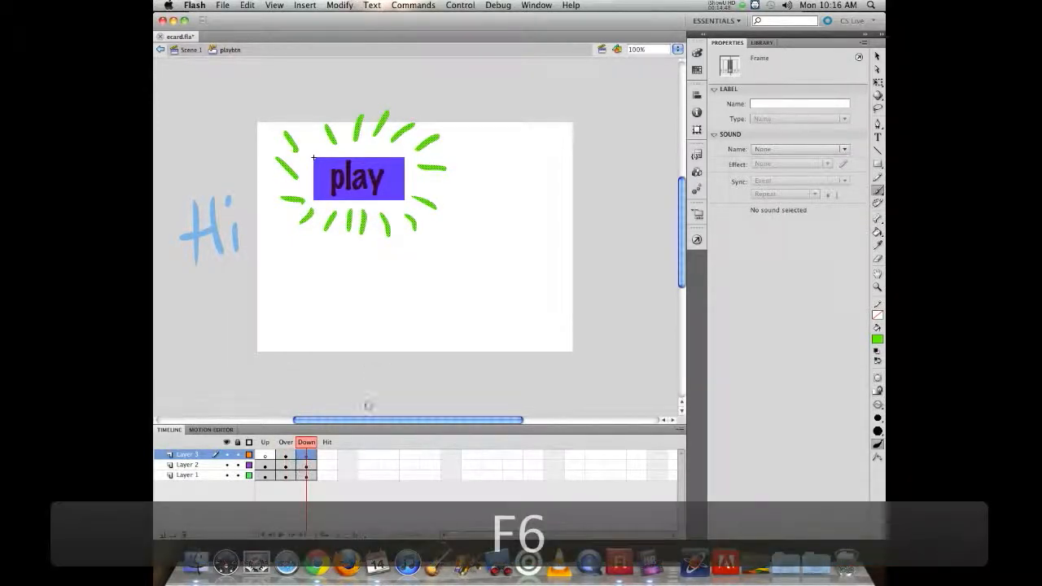
key(super+z)
key(F7)
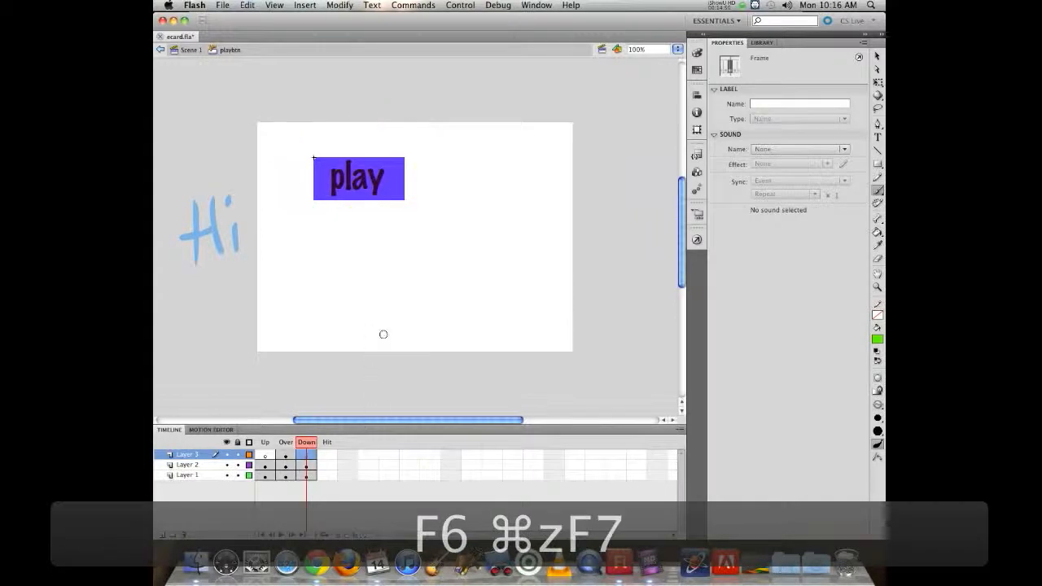
key(super+Return)
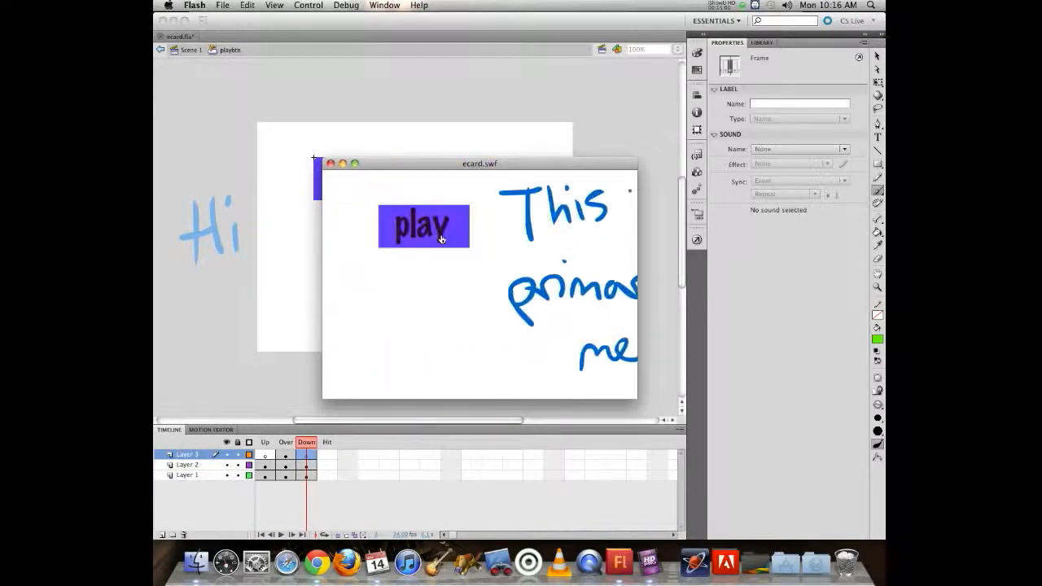
key(super+w)
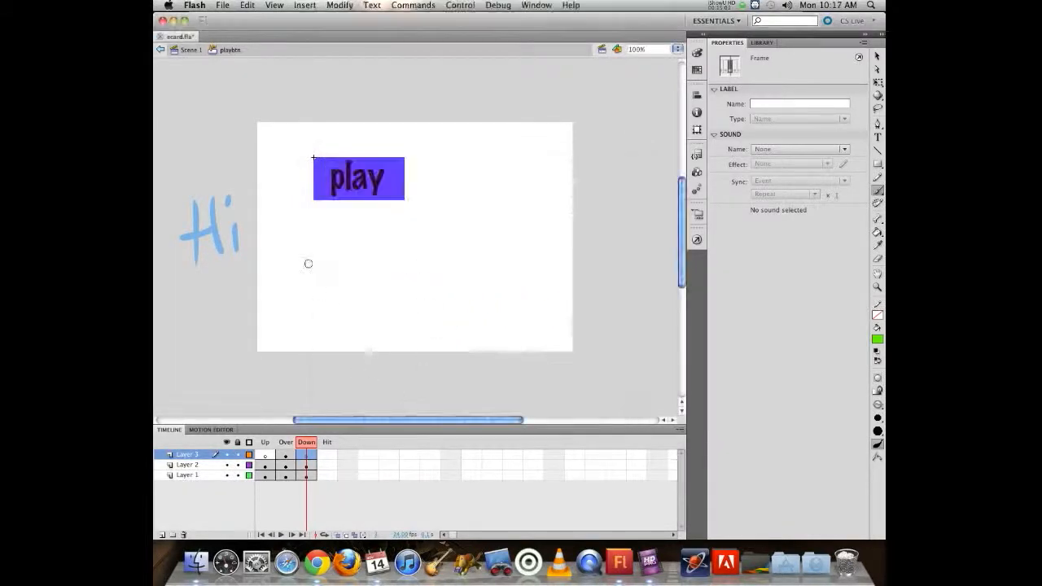
Convert the green dashes in the Over state to a movie clip symbol named "running dashes"
click(285, 466)
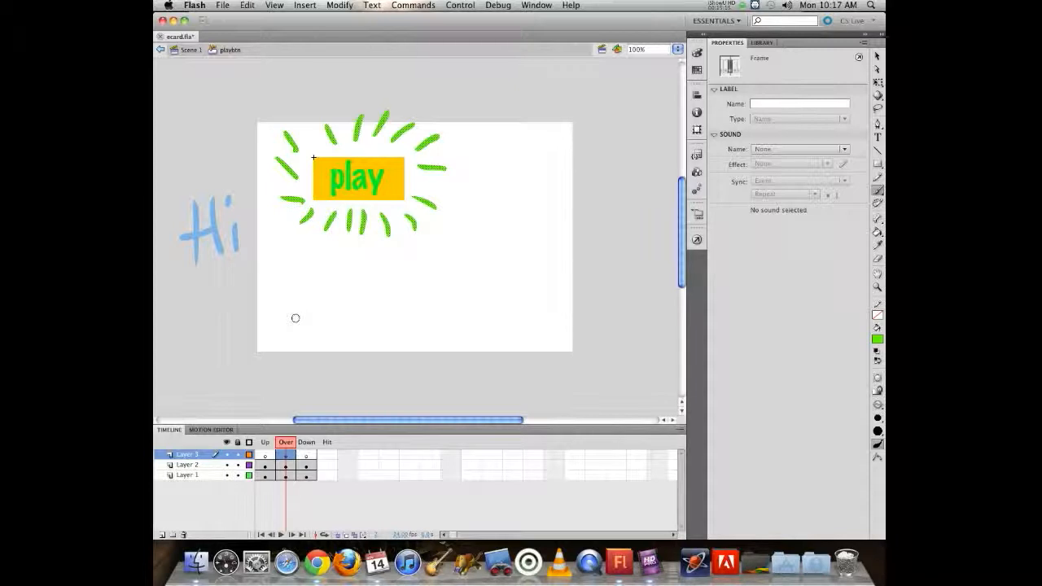
key(F8)
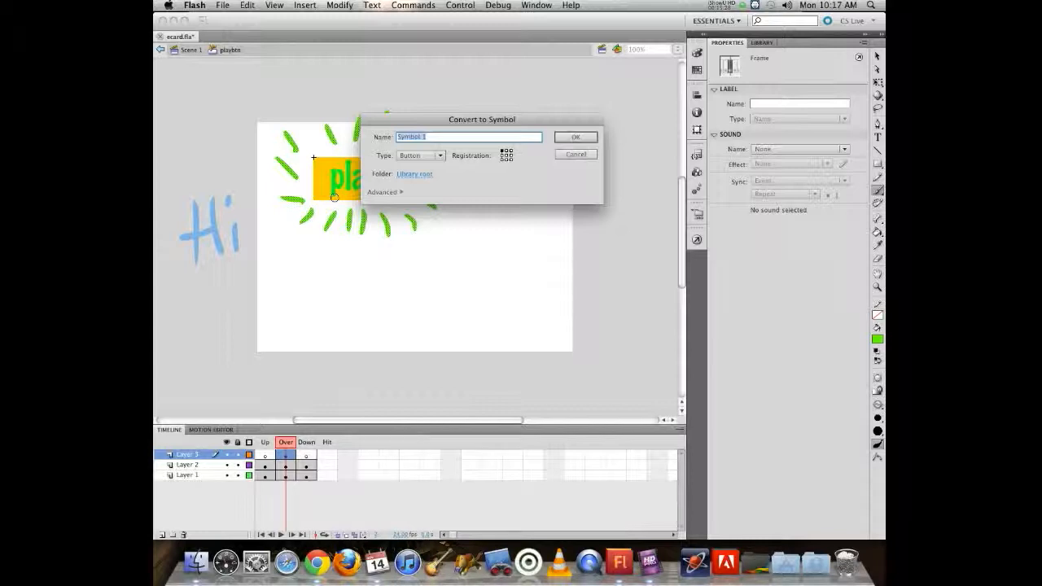
click(402, 159)
click(412, 151)
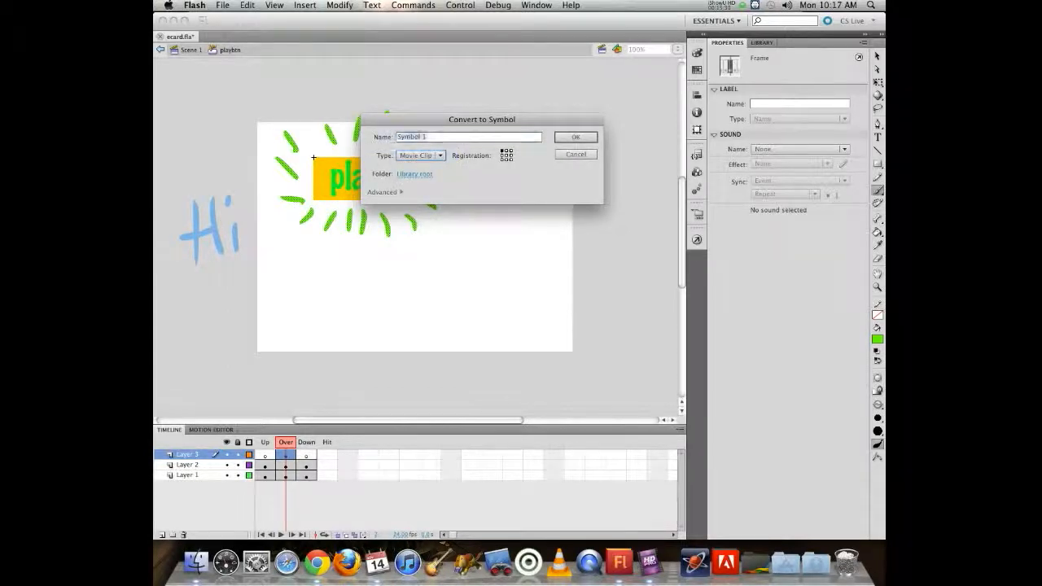
text(running)
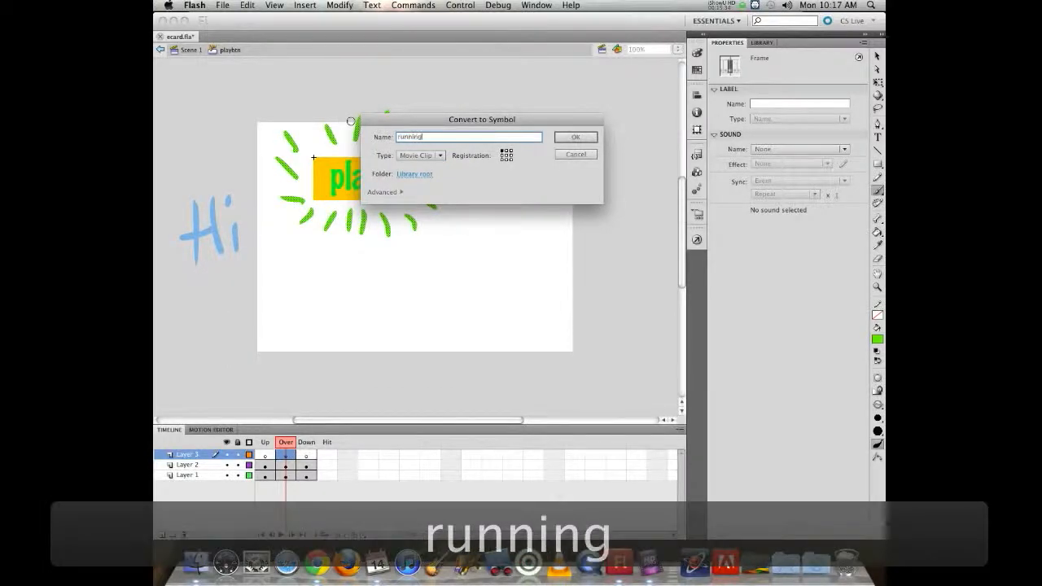
text( das)
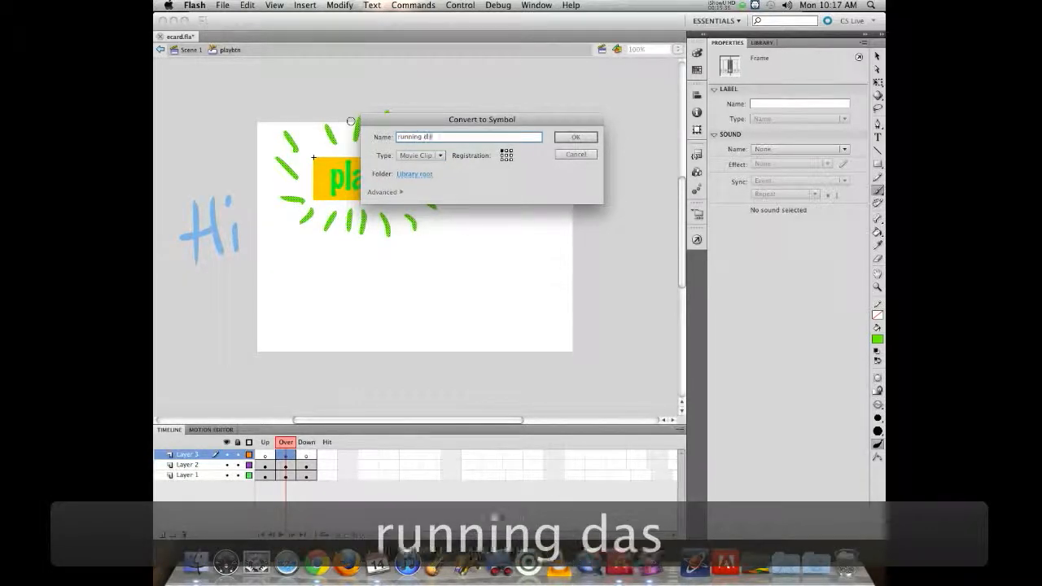
text(hes)
key(Return)
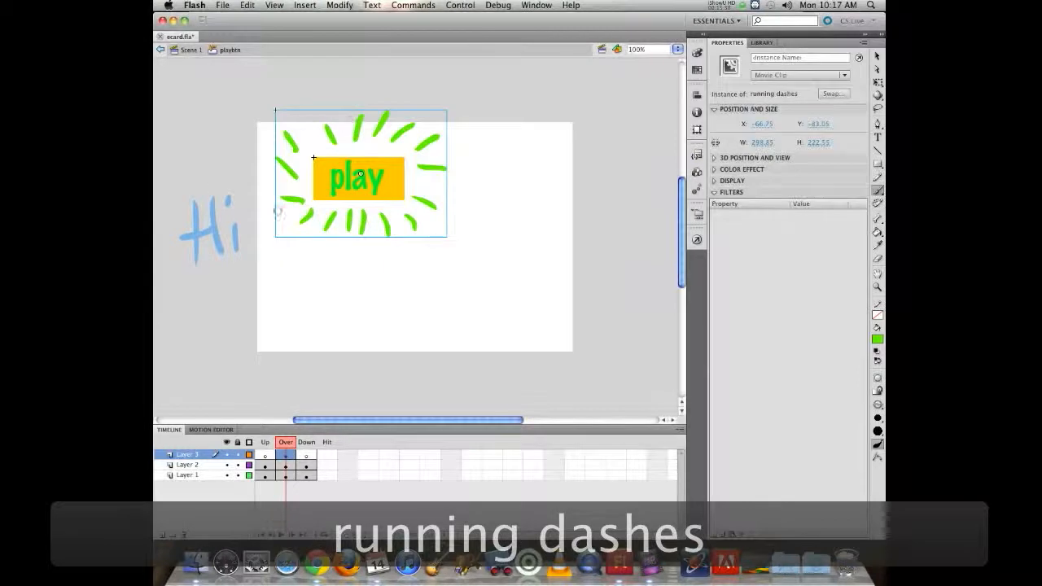
Open the running dashes movie clip for editing in place
click(373, 124)
key(v)
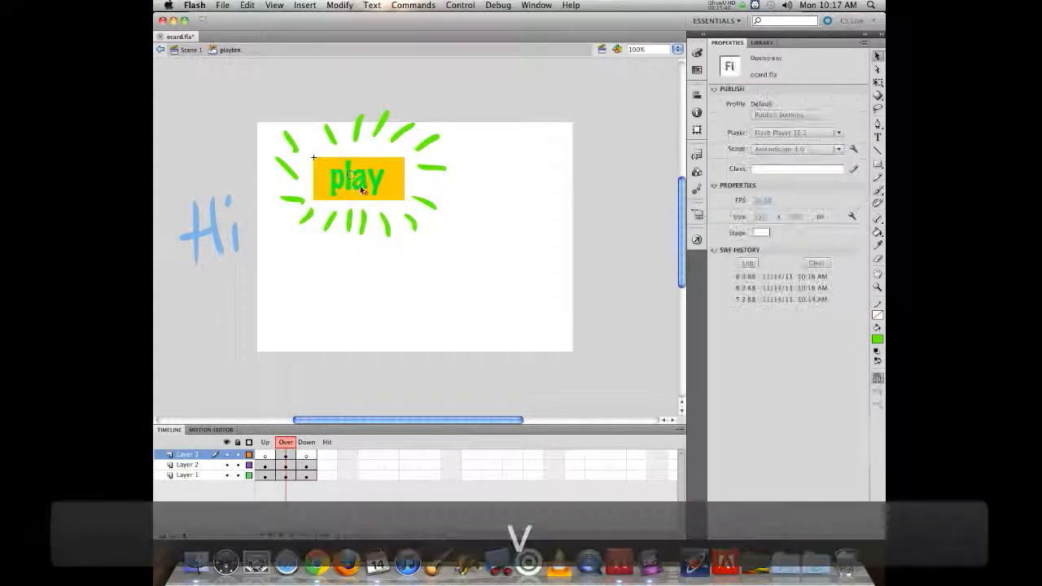
click(385, 127)
double_click(384, 127)
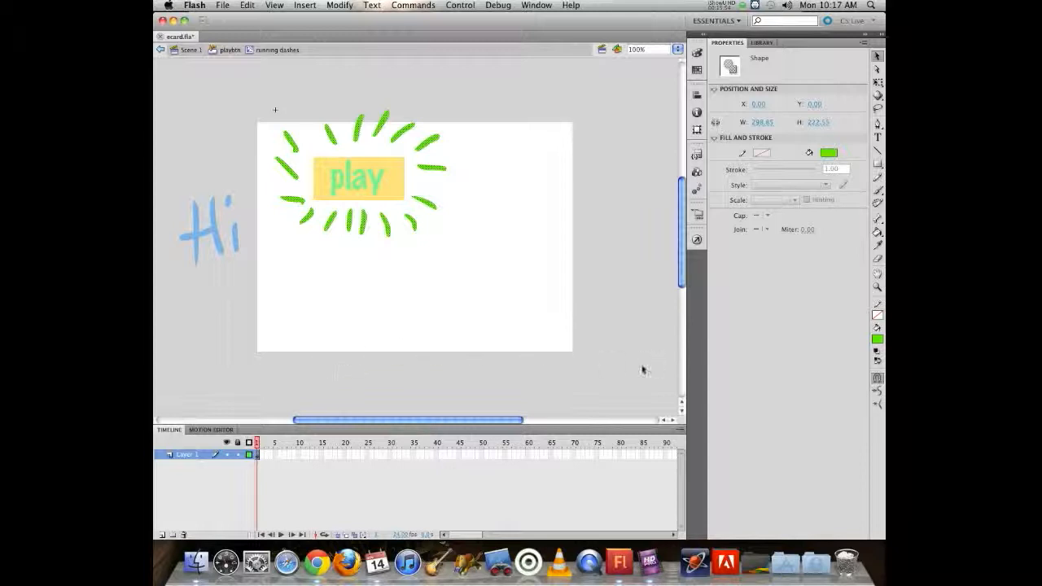
Add a blank keyframe at frame 2 of the movie clip and paint a differently placed ring of green dashes around the button
key(b)
key(F7)
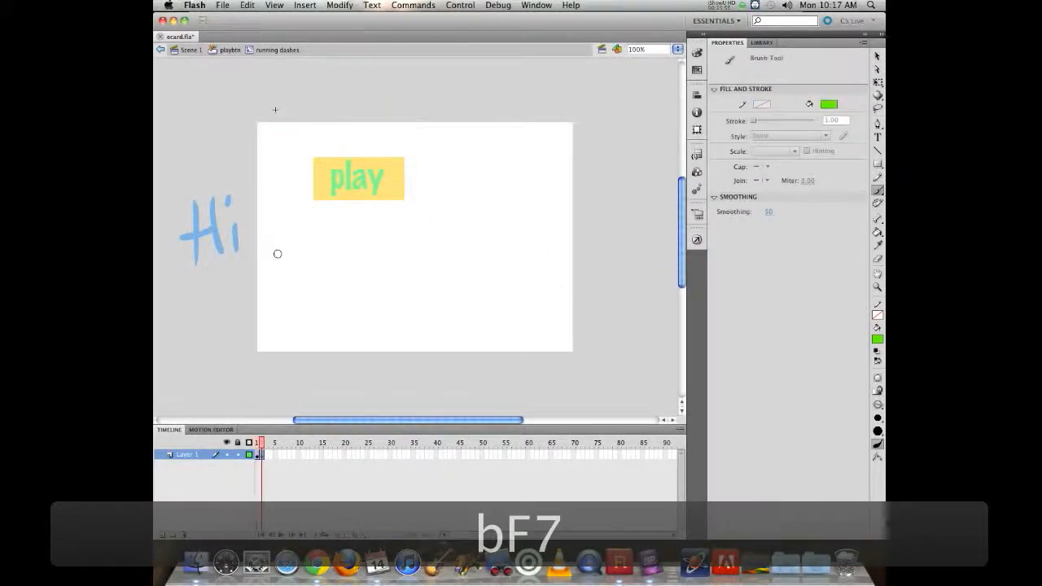
drag(335, 210, 328, 232)
mouse_move(314, 212)
mouse_down()
mouse_move(309, 226)
mouse_move(303, 216)
mouse_up()
drag(268, 172, 283, 189)
drag(277, 128, 289, 156)
mouse_move(305, 110)
mouse_down()
mouse_move(301, 134)
mouse_move(334, 131)
mouse_up()
mouse_move(407, 122)
mouse_down()
mouse_move(387, 140)
mouse_move(432, 129)
mouse_up()
mouse_move(427, 164)
mouse_down()
mouse_move(445, 175)
mouse_move(435, 211)
mouse_up()
mouse_move(406, 216)
mouse_down()
mouse_move(415, 234)
mouse_move(391, 240)
mouse_up()
Add a blank keyframe at frame 3 of the movie clip and brush another varied ring of green dashes around the button
key(F7)
mouse_move(361, 223)
mouse_down()
mouse_move(366, 241)
mouse_move(285, 204)
mouse_up()
right_click(307, 217)
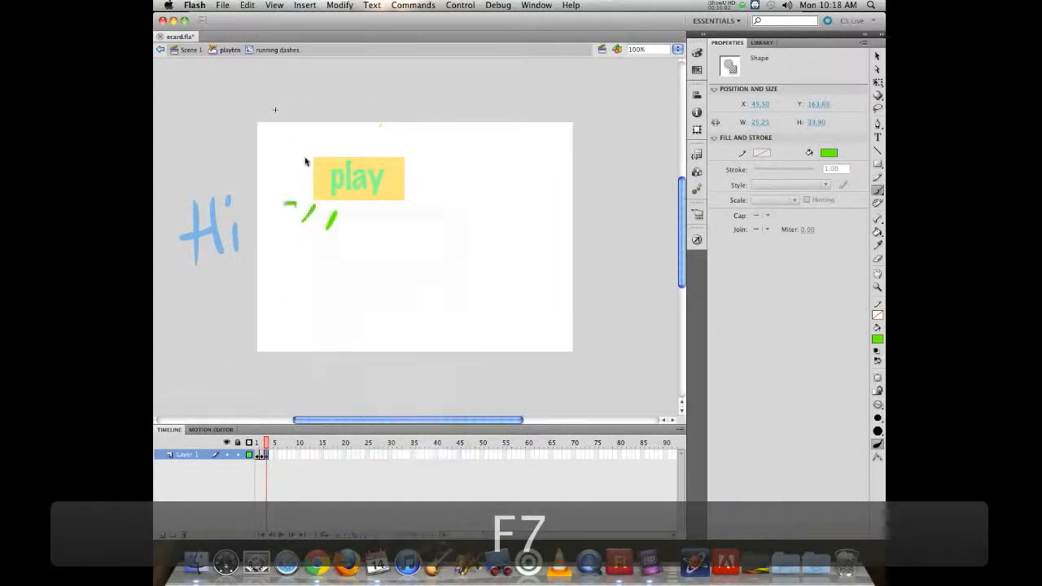
drag(300, 156, 293, 127)
drag(298, 172, 257, 172)
drag(316, 150, 322, 120)
mouse_move(359, 108)
mouse_down()
mouse_move(356, 147)
mouse_move(379, 134)
mouse_up()
mouse_move(418, 120)
mouse_down()
mouse_move(408, 146)
mouse_move(449, 161)
mouse_up()
mouse_move(417, 193)
mouse_down()
mouse_move(429, 228)
mouse_move(380, 244)
mouse_move(391, 238)
mouse_up()
Add a blank keyframe at frame 4 of the movie clip and paint a last ring of green dashes with a small dot
key(F7)
drag(397, 220, 422, 234)
drag(421, 197, 446, 193)
drag(428, 149, 413, 155)
drag(394, 116, 388, 133)
drag(354, 119, 366, 138)
mouse_move(325, 122)
mouse_down()
mouse_move(334, 143)
mouse_move(287, 146)
mouse_up()
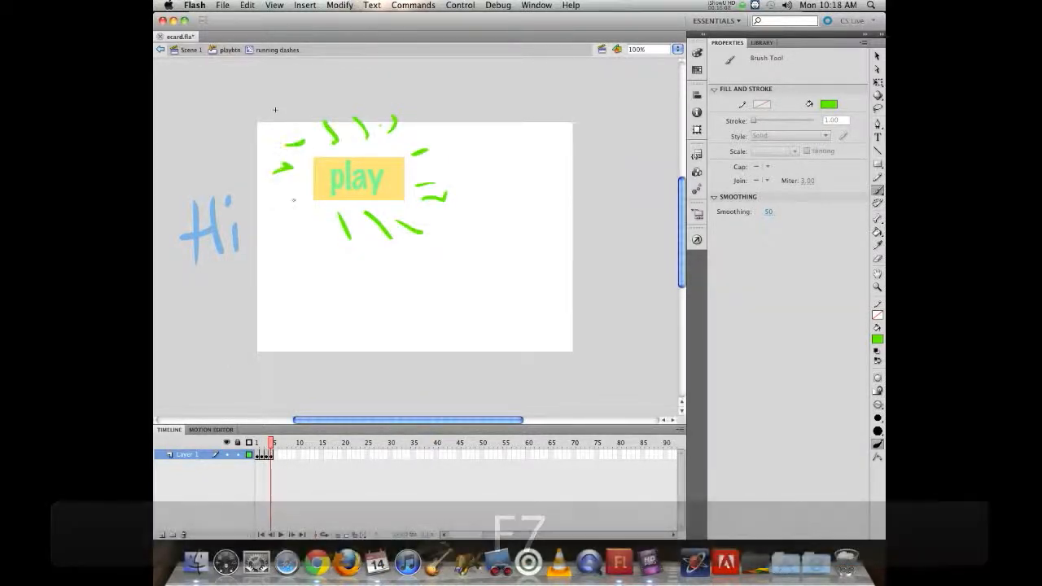
drag(295, 200, 285, 210)
drag(311, 229, 310, 247)
right_click(285, 210)
key(F7)
click(313, 228)
right_click(312, 236)
click(286, 249)
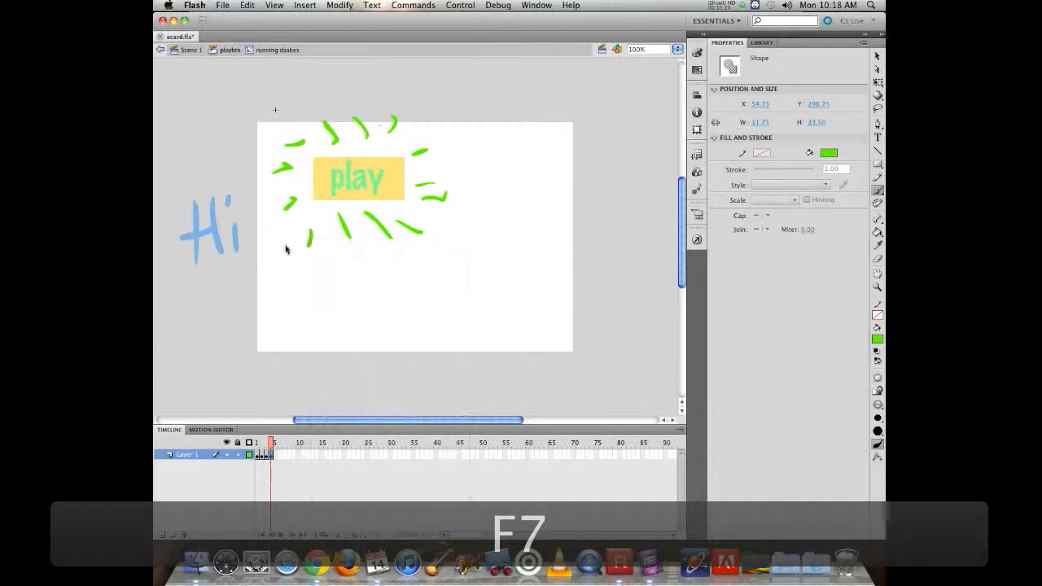
click(286, 247)
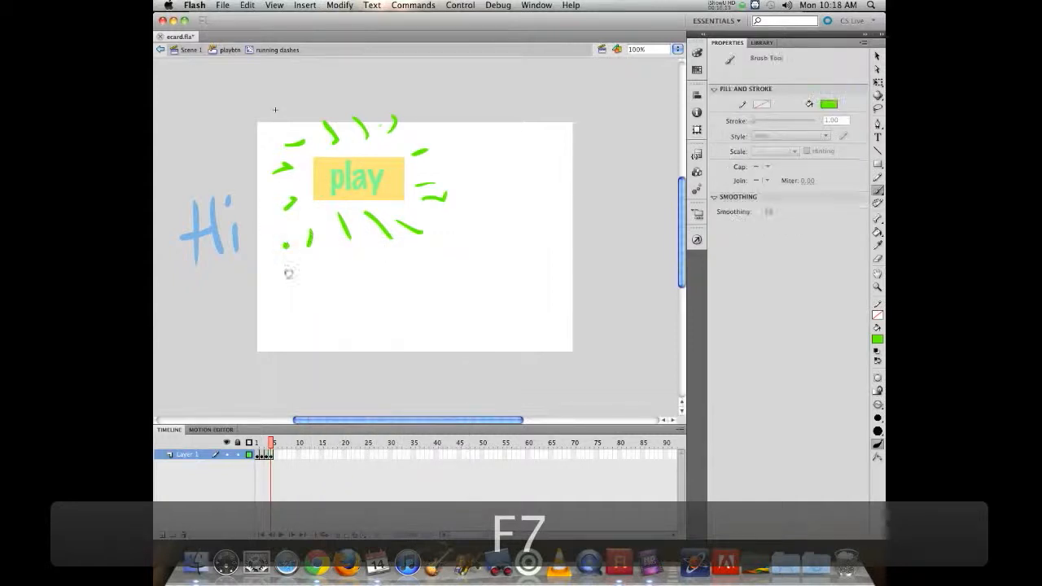
Play back the running dashes animation in the timeline
right_click(270, 457)
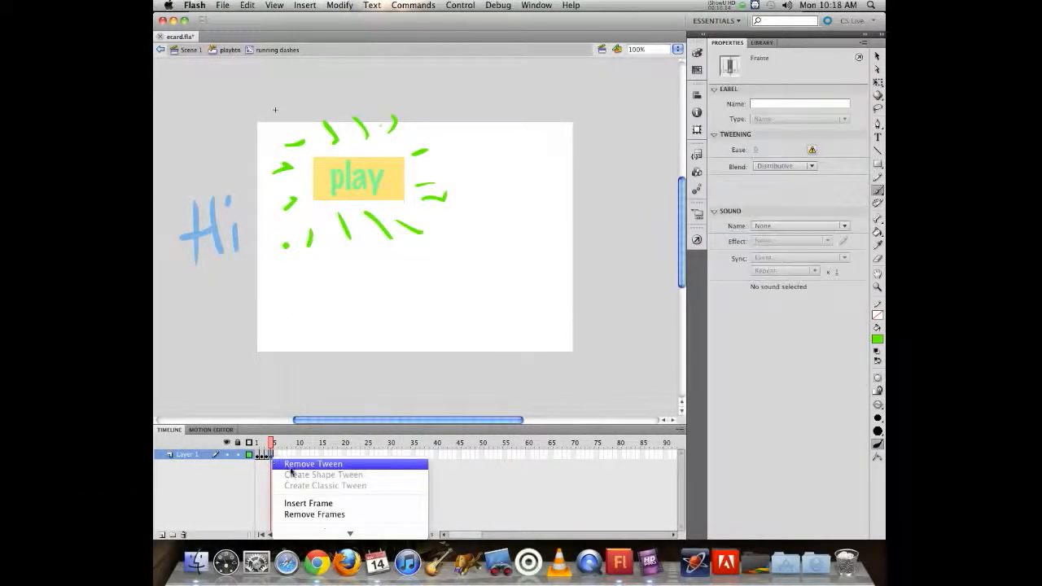
click(277, 453)
key(Return)
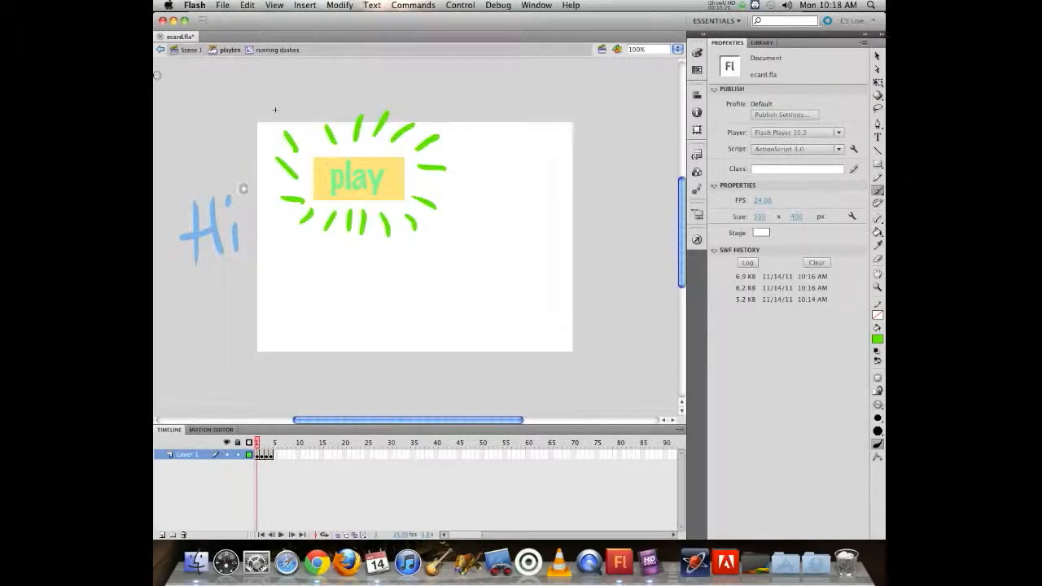
Test the movie, try the play button with its animated rollover dashes, and close the preview
key(super+Return)
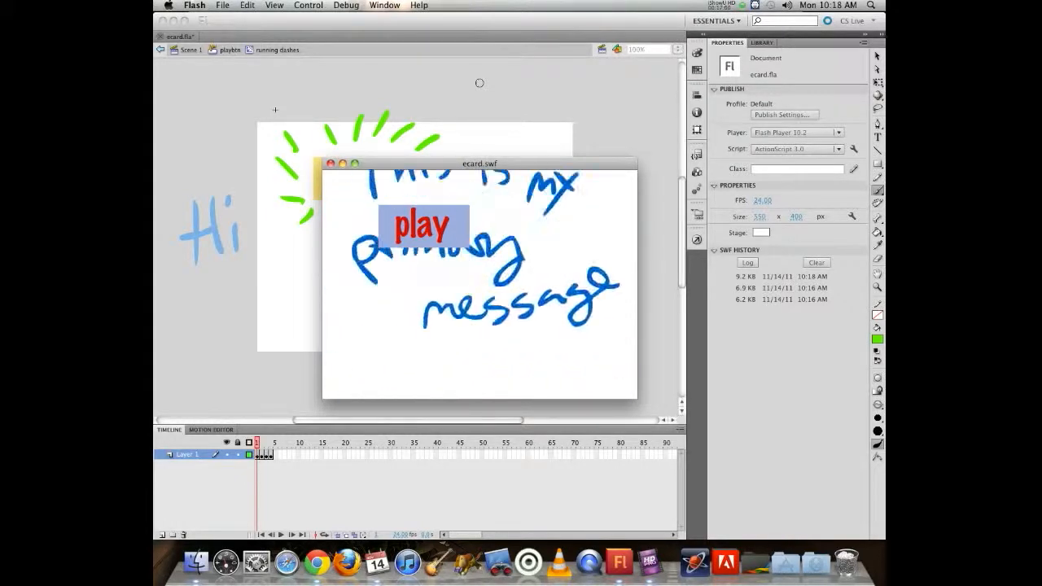
click(436, 249)
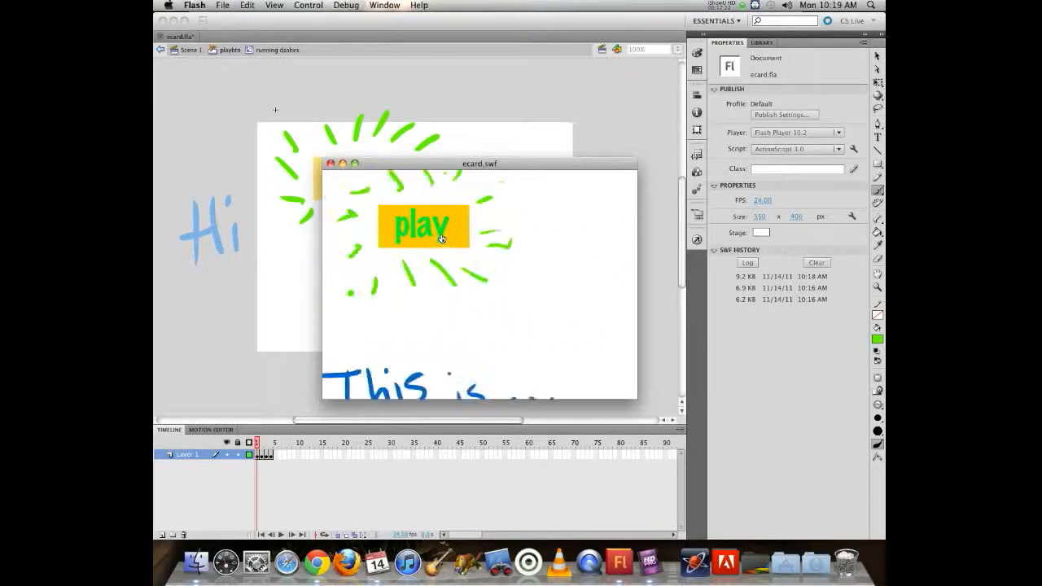
key(super+w)
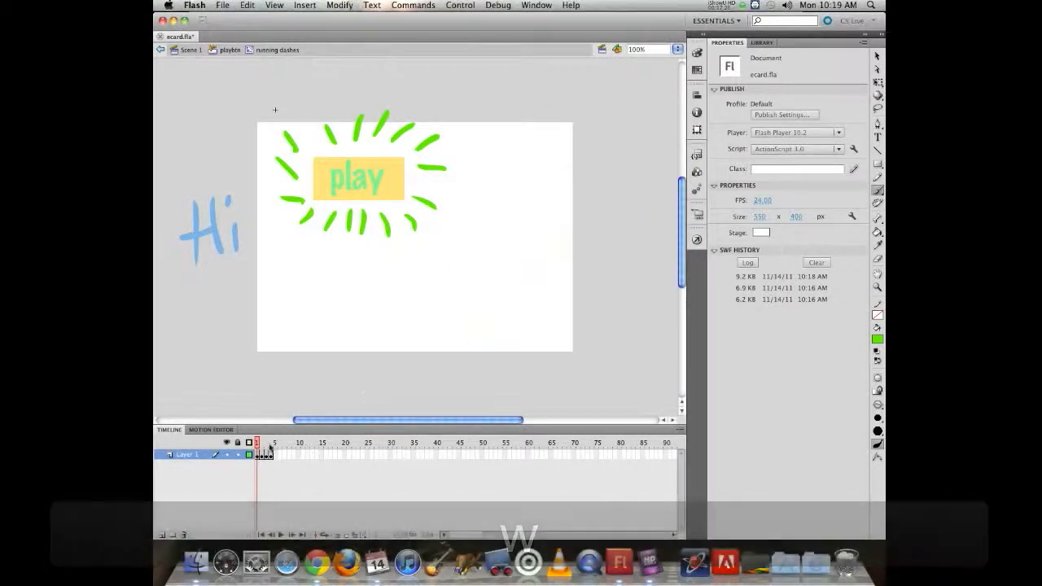
Review the running dashes clip inside the button, return to Scene 1, and save the e-card file
click(226, 49)
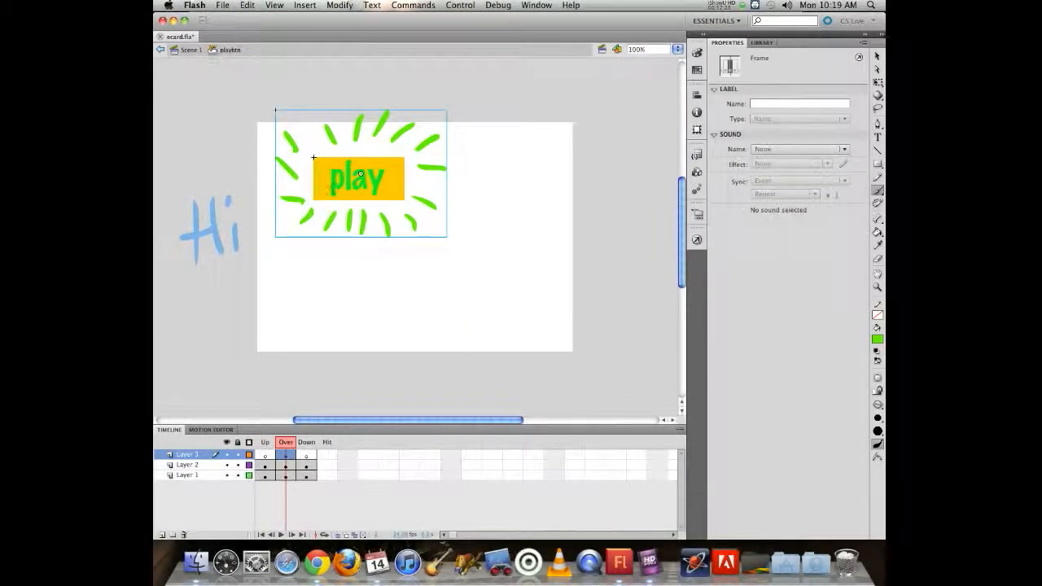
key(v)
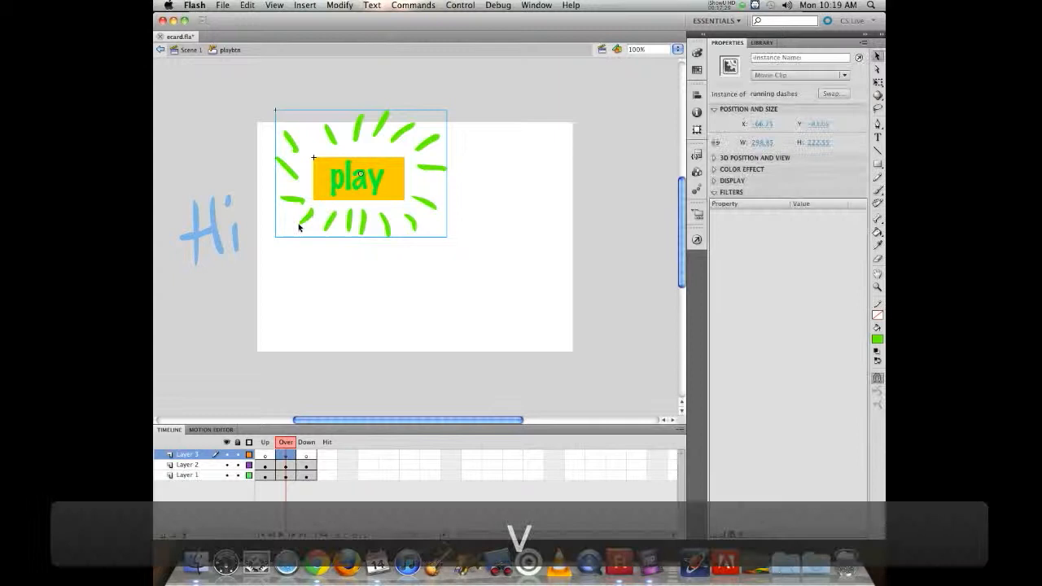
double_click(330, 135)
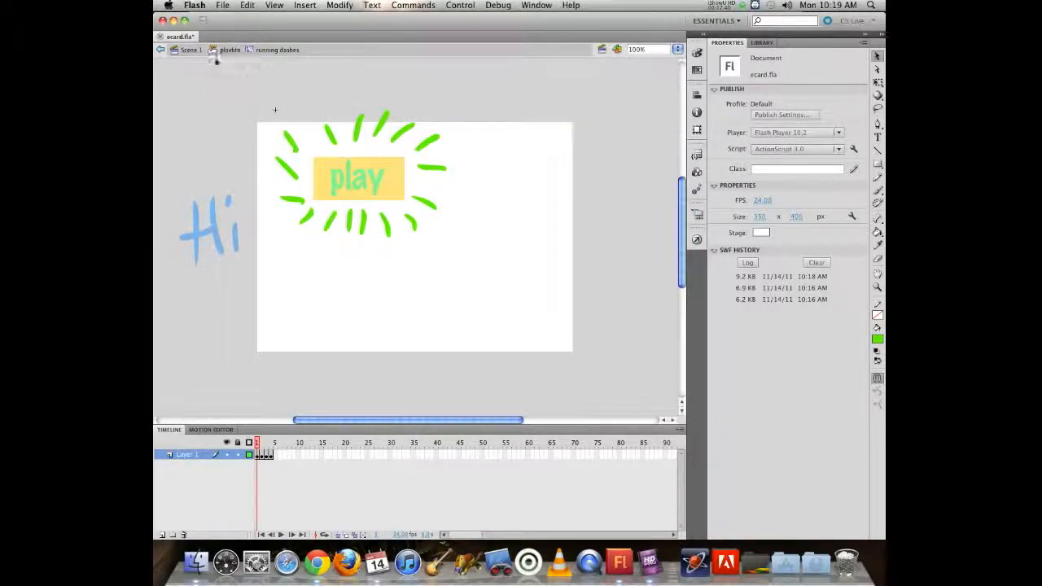
click(188, 50)
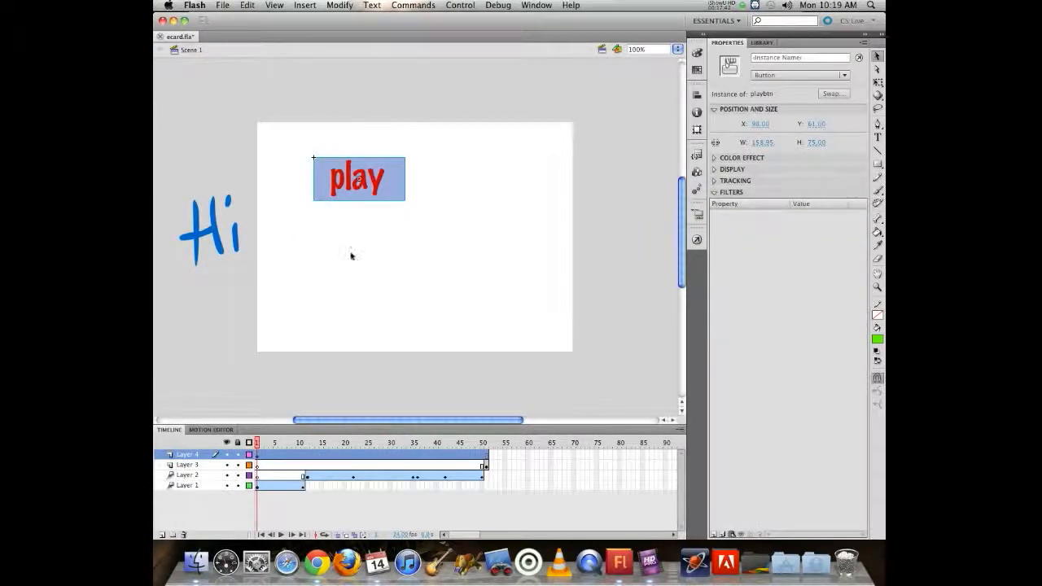
key(super+s)
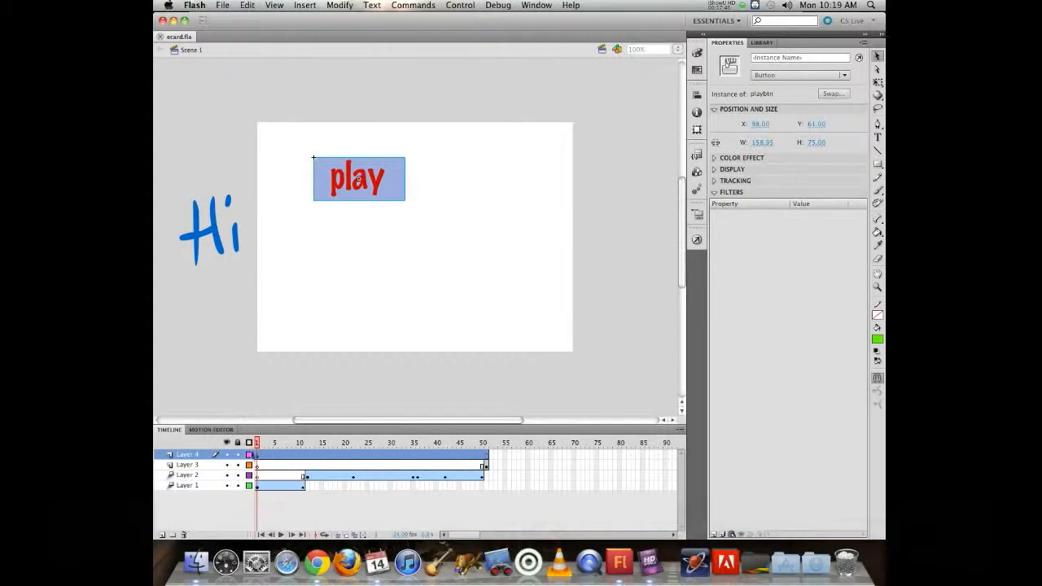
Make the play button appear only at frame 11 of Layer 4 and position it below the Hi text at about X 195, Y 276
click(258, 457)
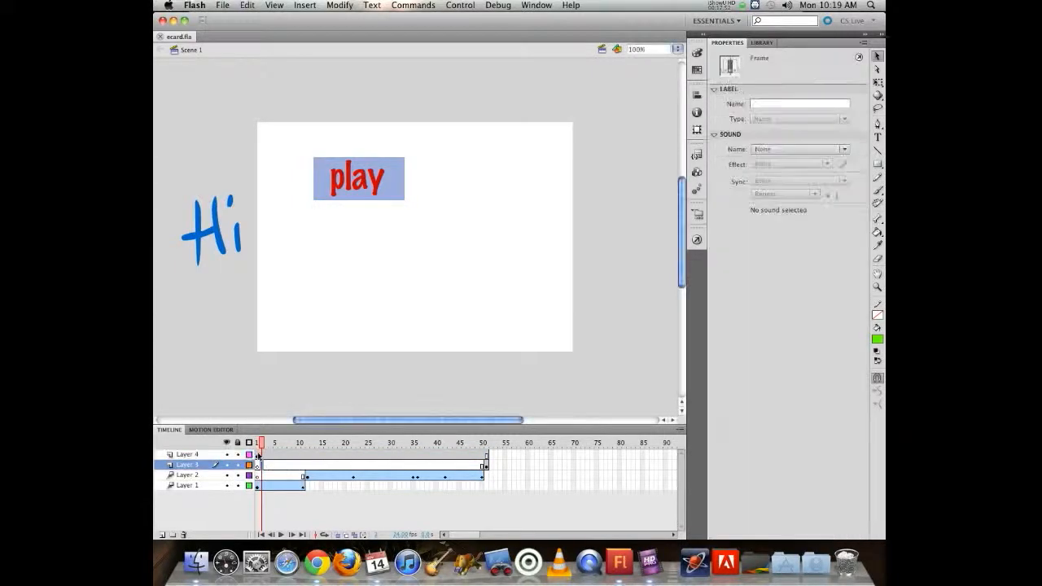
drag(258, 458, 303, 456)
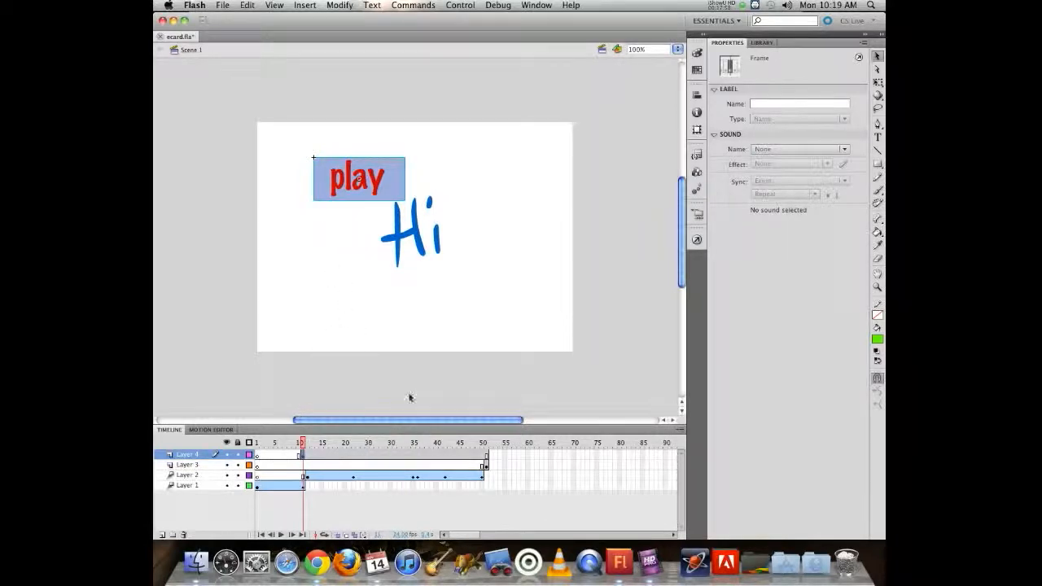
drag(346, 188, 395, 306)
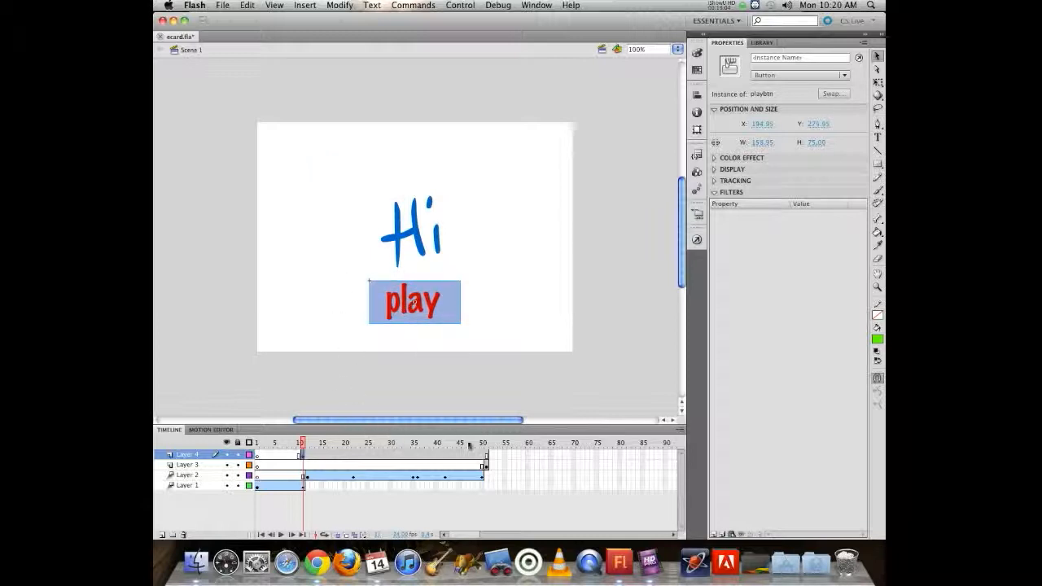
click(487, 459)
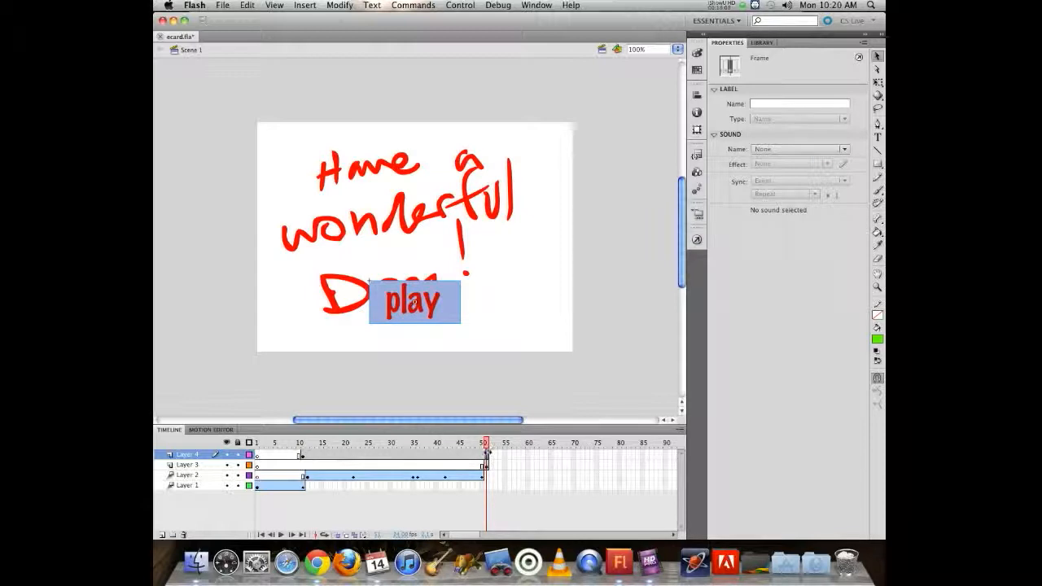
drag(487, 455, 303, 413)
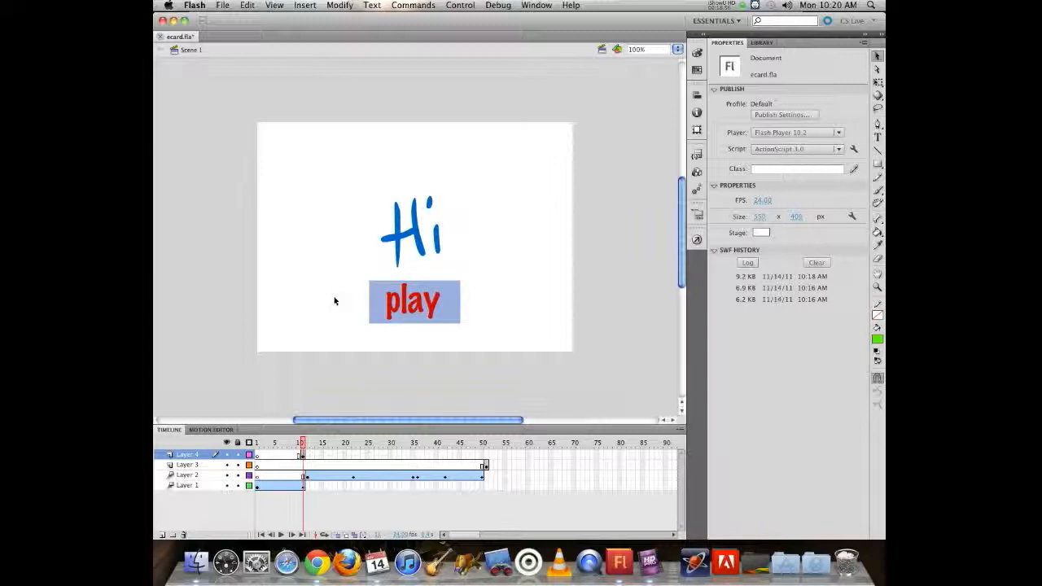
Place three extra instances of the playbtn symbol on the stage from the library and delete them
click(762, 42)
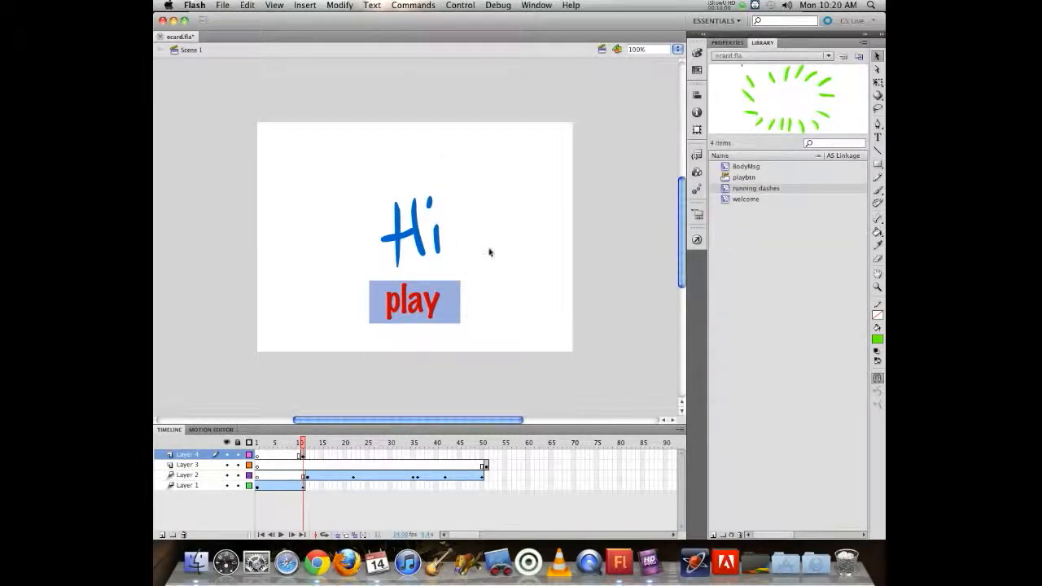
click(398, 307)
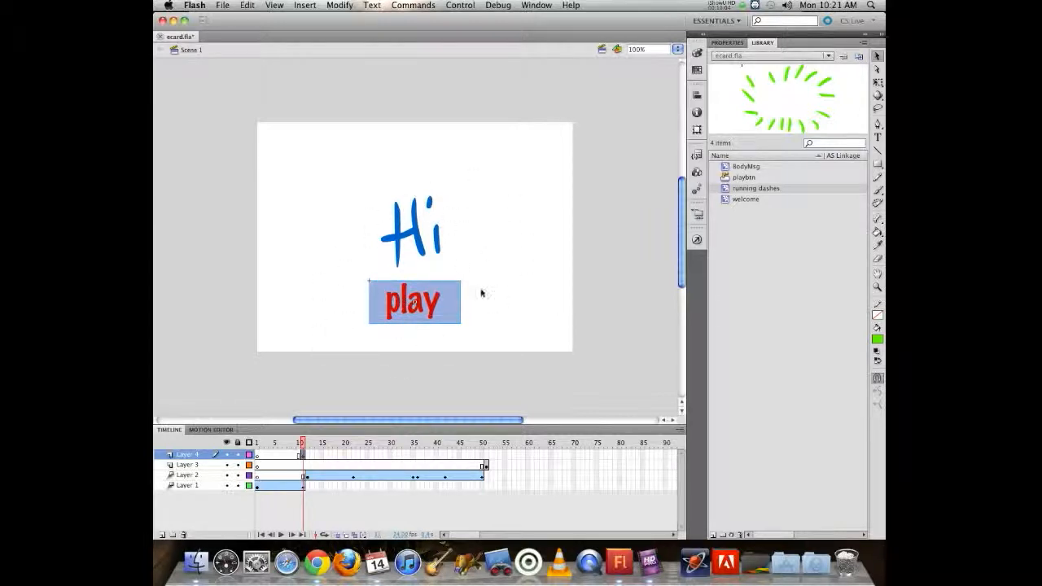
click(727, 43)
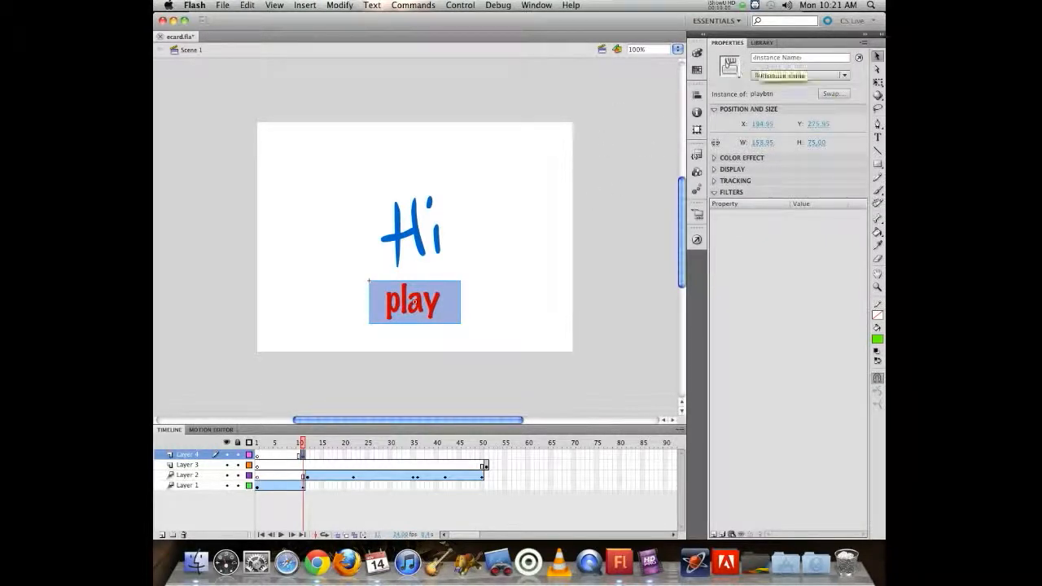
click(760, 42)
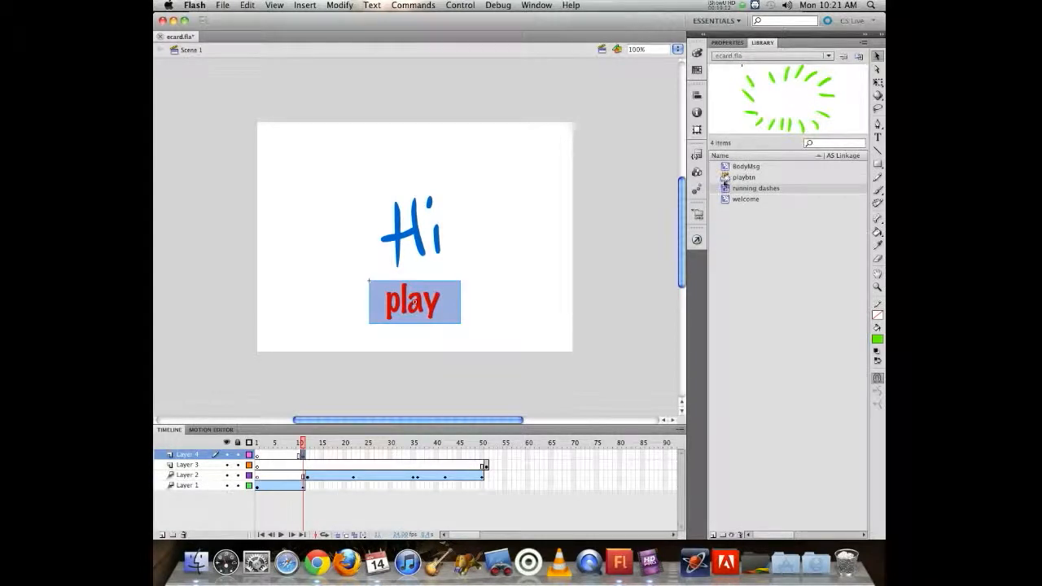
drag(725, 177, 499, 151)
drag(730, 184, 503, 214)
drag(733, 180, 529, 269)
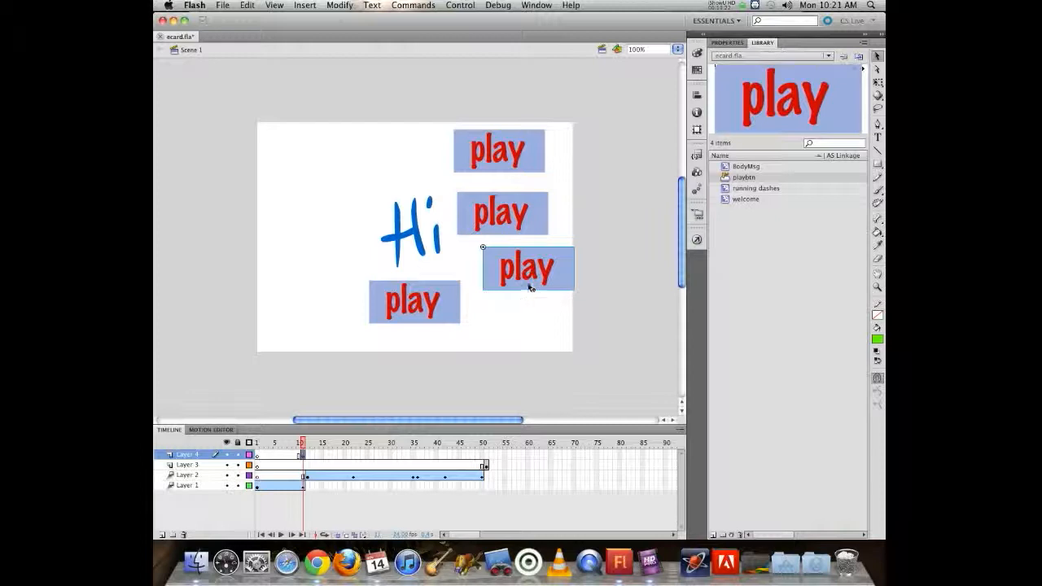
drag(546, 324, 476, 71)
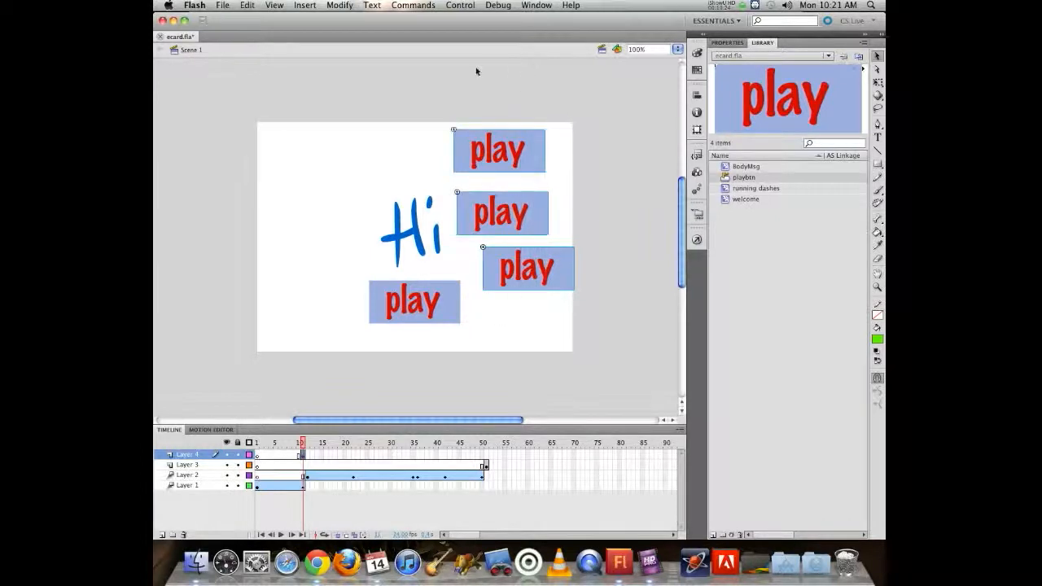
key(Delete)
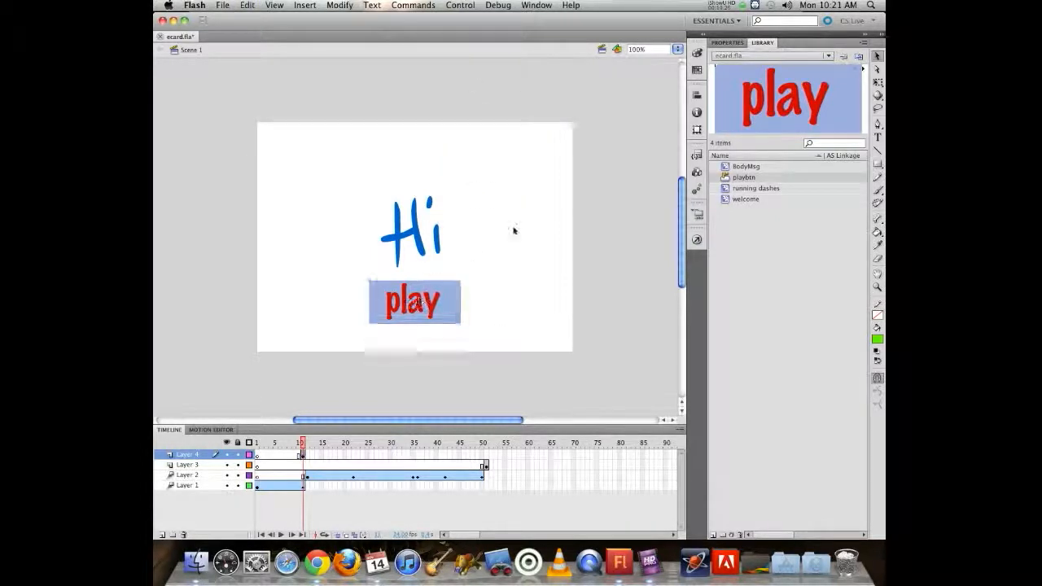
Give the play button below the Hi text the instance name play_btn
click(407, 301)
click(727, 42)
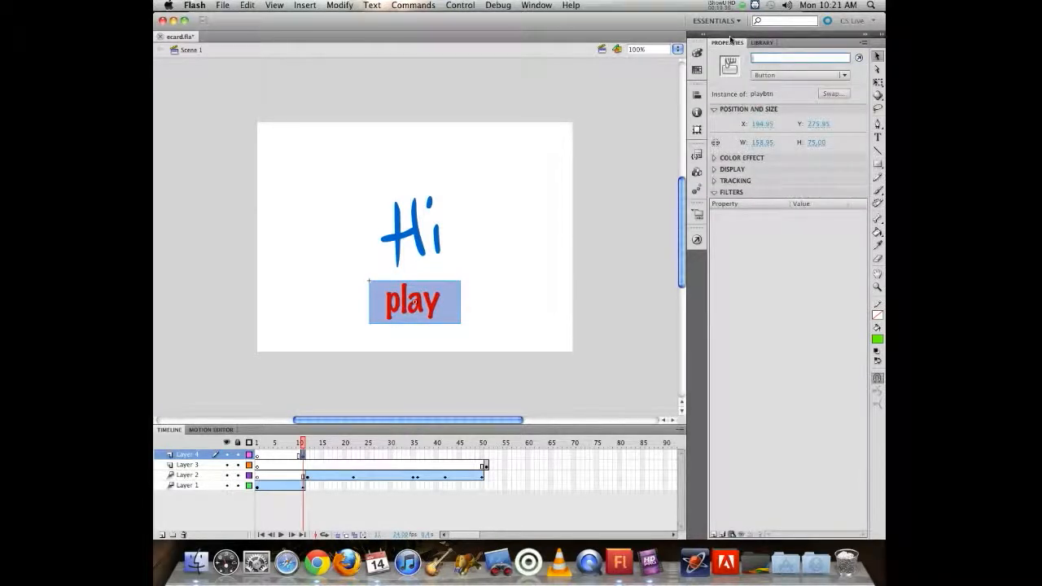
text(play)
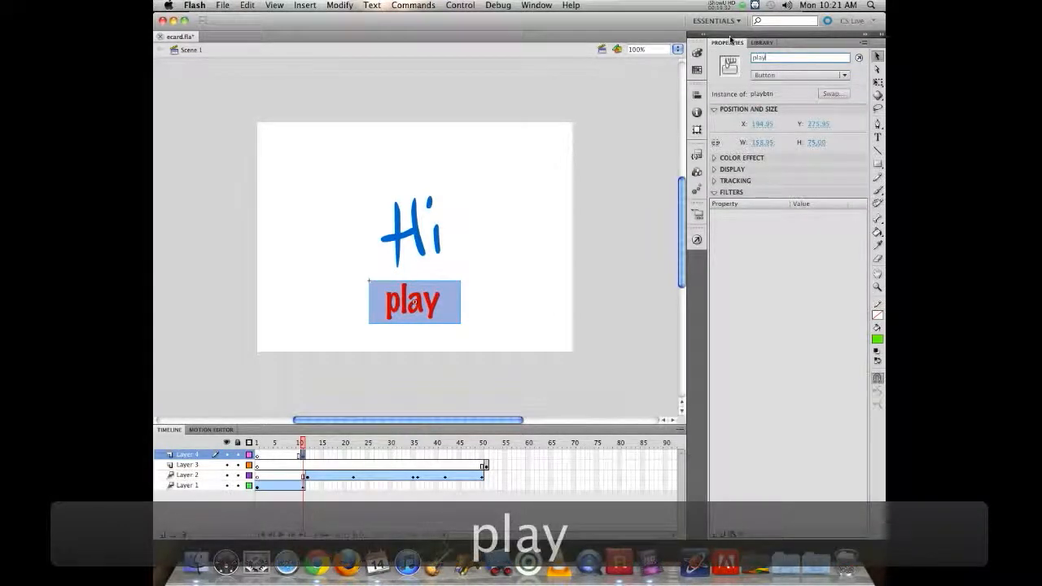
text(_btn)
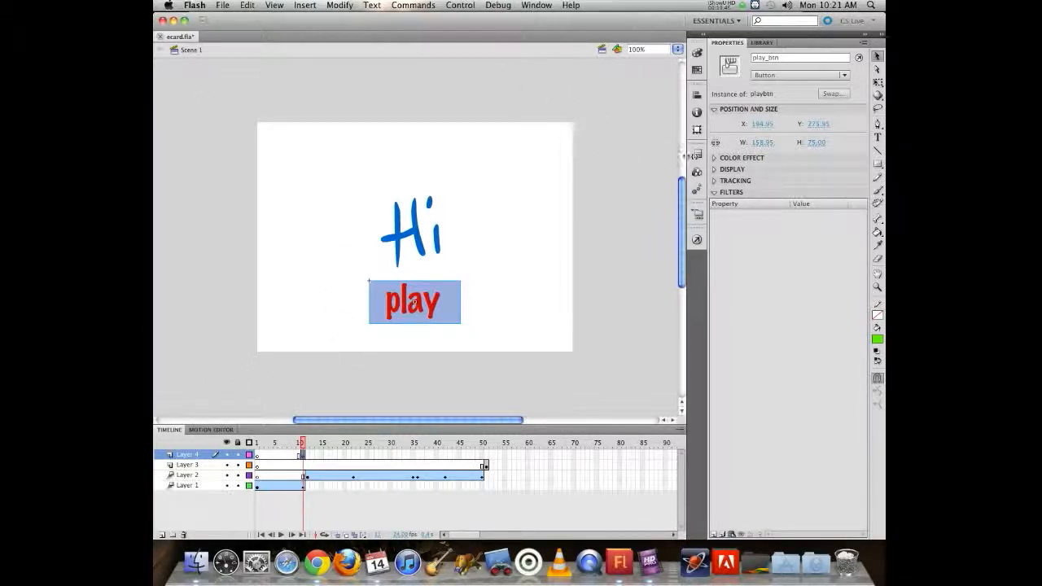
Insert the Timeline Navigation code snippet "Stop at this Frame" at frame 11
click(697, 155)
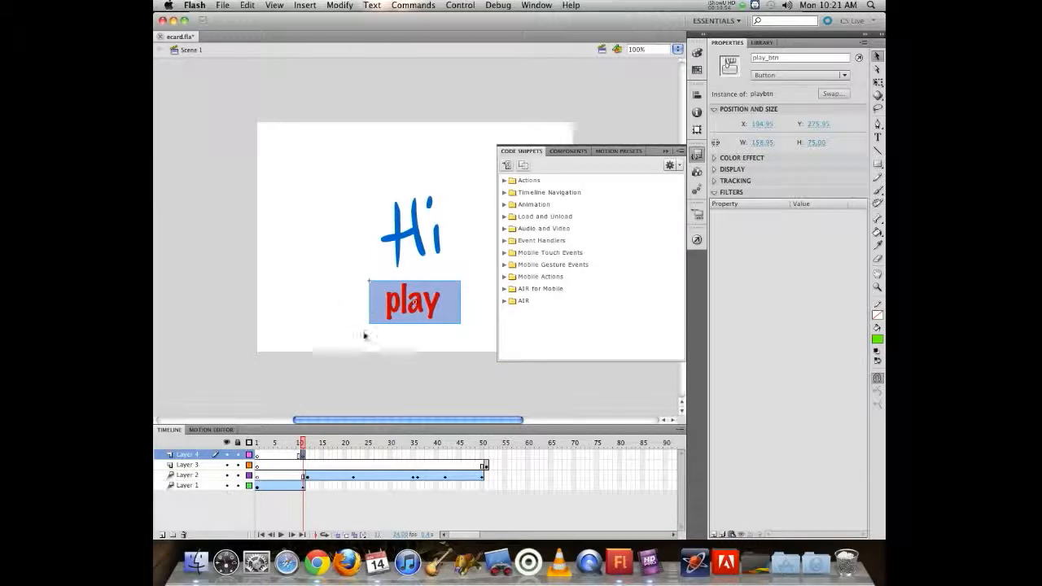
click(503, 193)
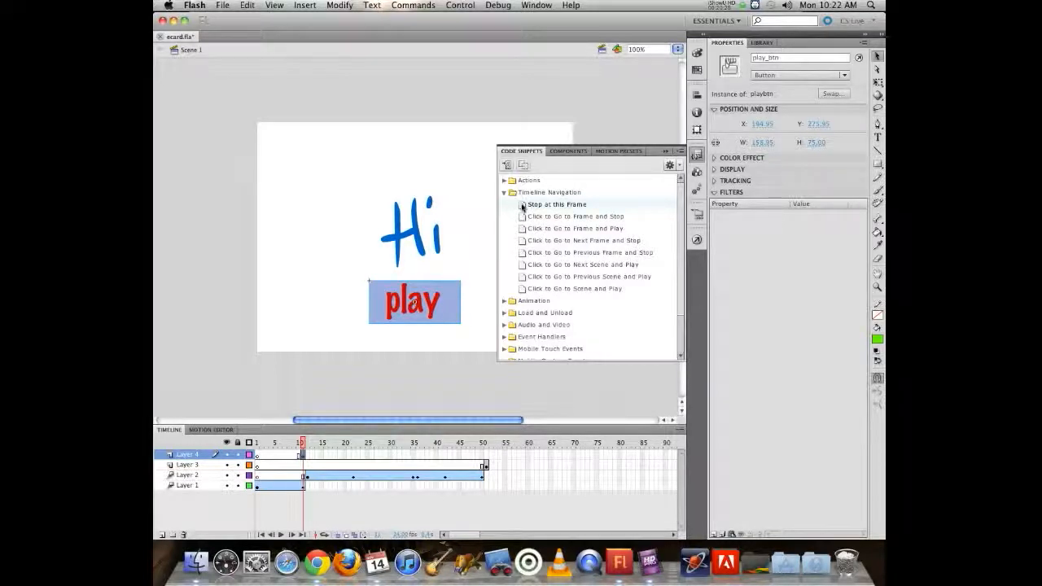
click(522, 208)
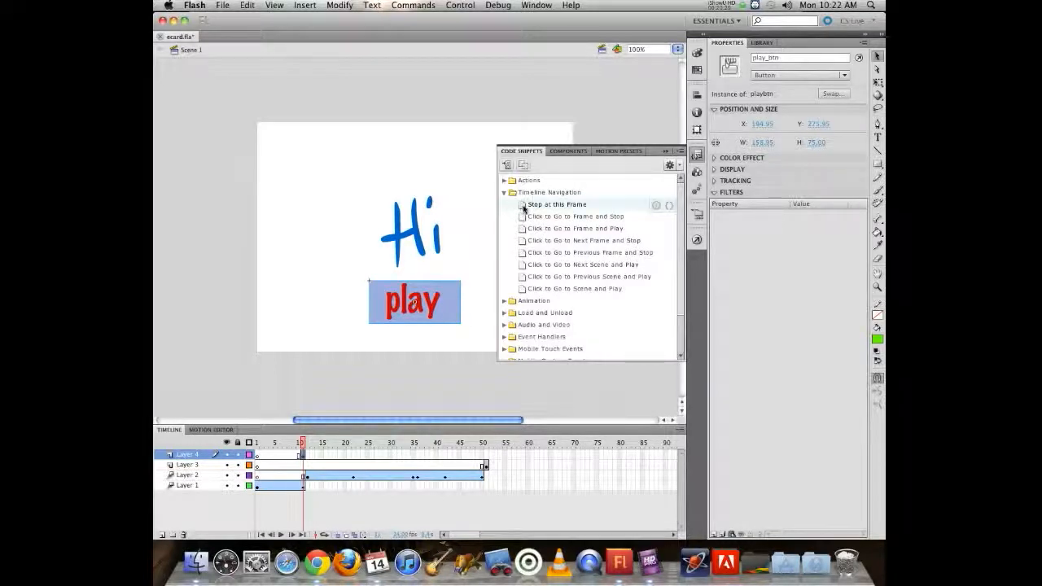
click(669, 205)
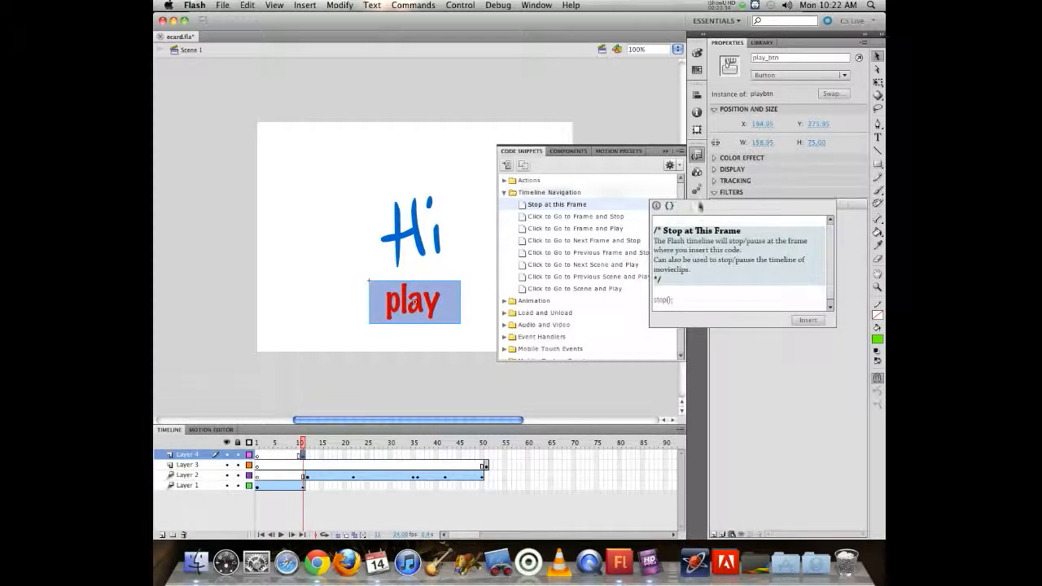
click(806, 321)
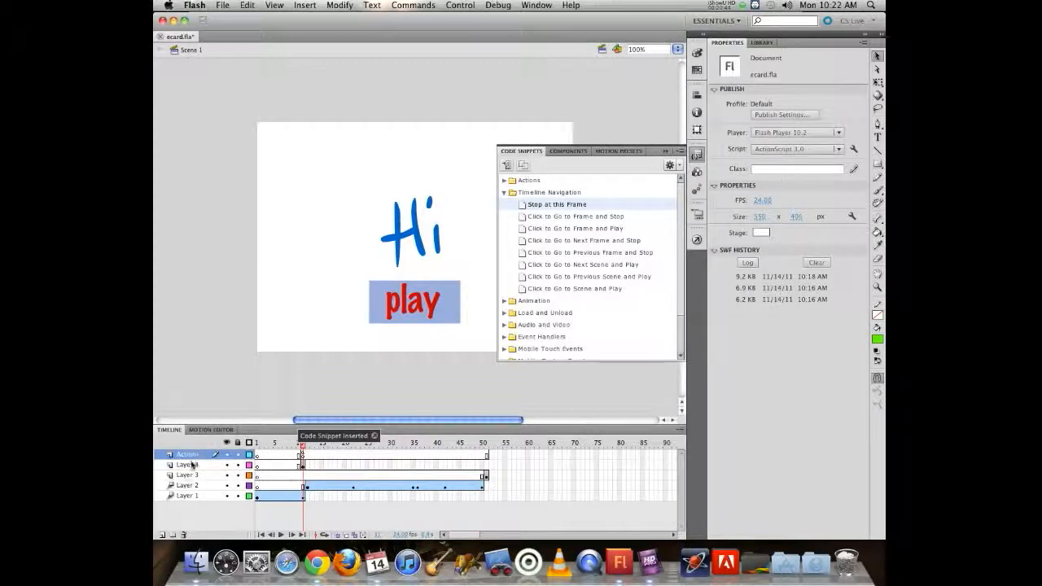
Open the script on frame 11 of the Actions layer and examine the inserted stop code
click(303, 457)
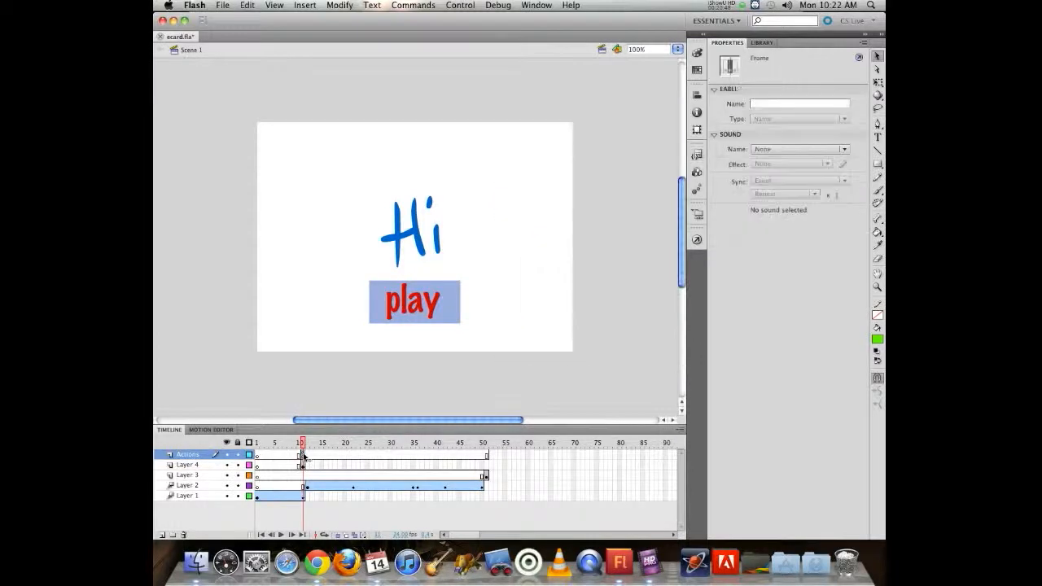
click(537, 5)
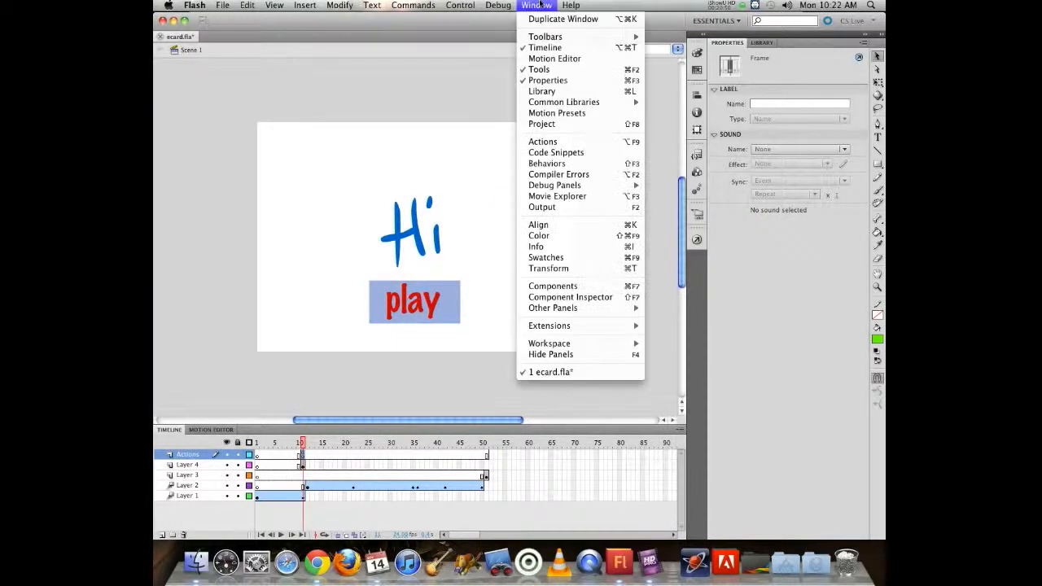
click(542, 143)
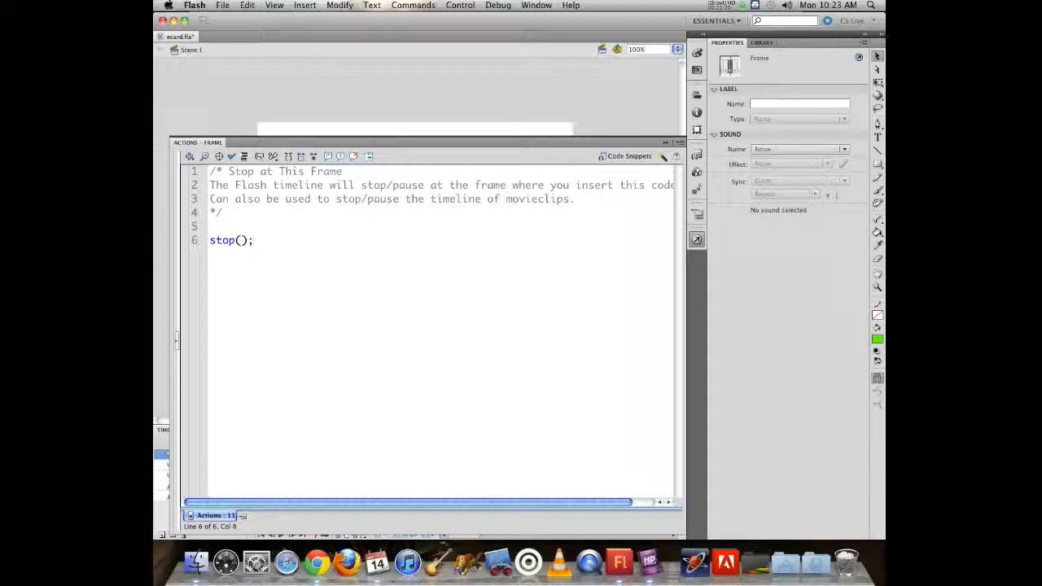
Save the e-card, test the movie by trying the play button, and close the preview
key(super+s)
key(super+Return)
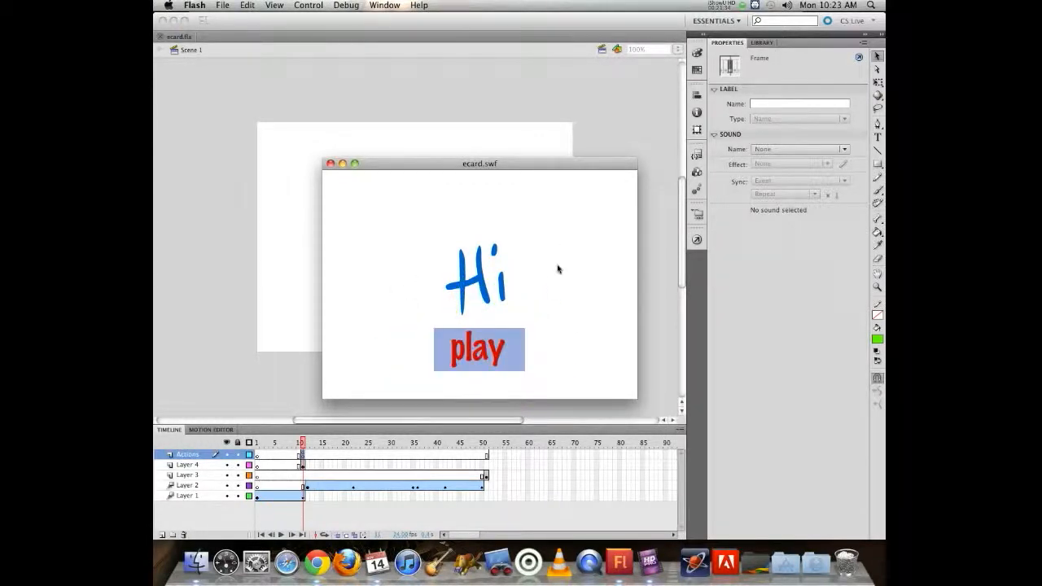
click(501, 351)
click(489, 351)
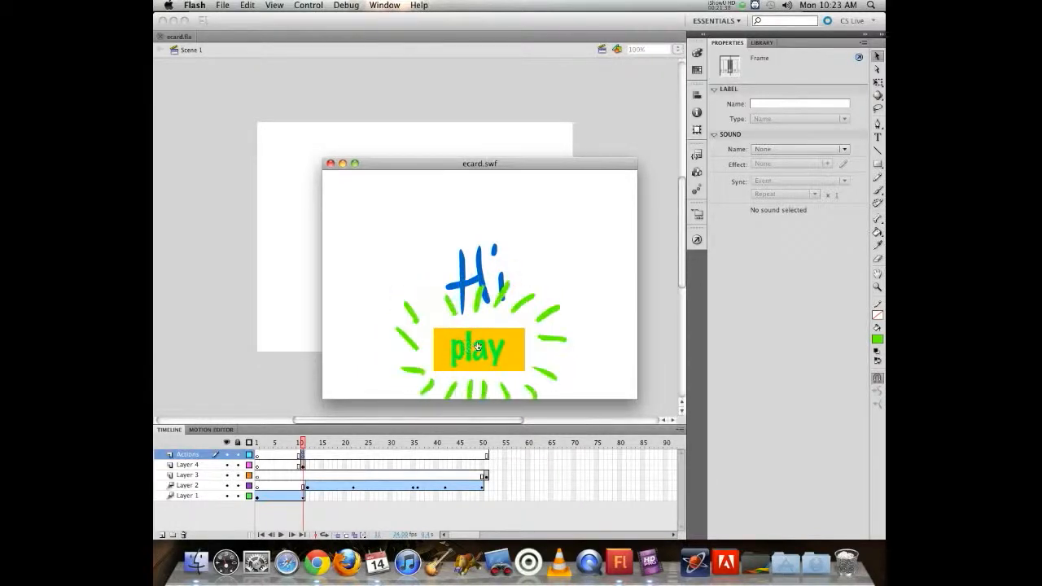
click(330, 163)
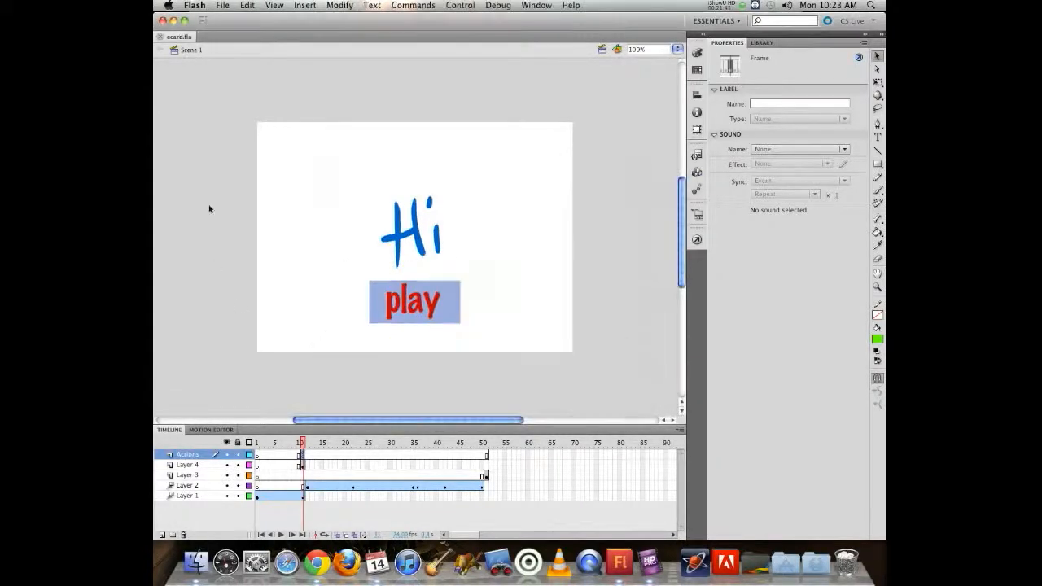
Insert the "Click to Go to Frame and Play" code snippet for the play_btn instance after reviewing its code
click(411, 301)
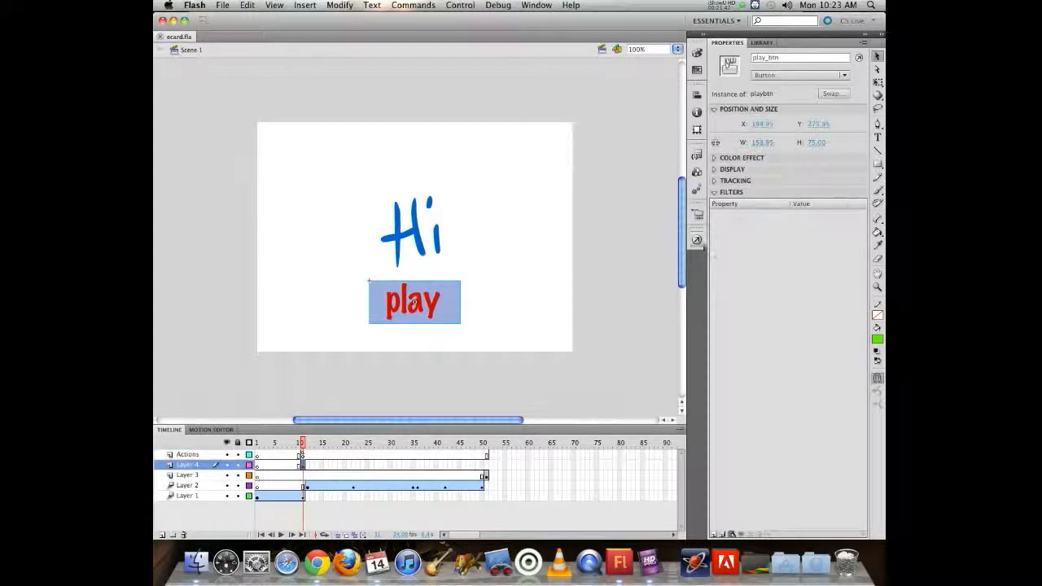
click(696, 155)
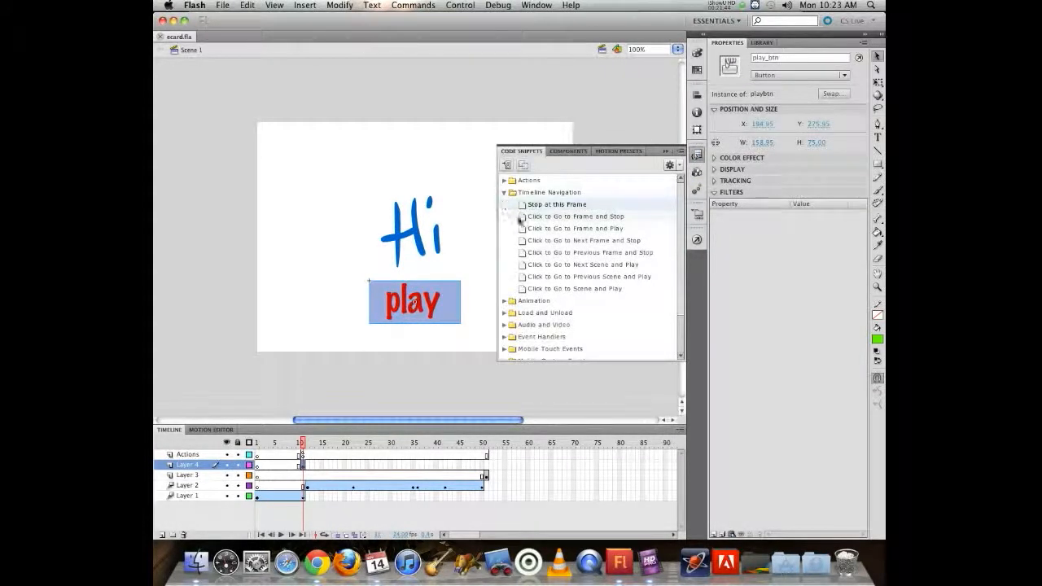
click(538, 228)
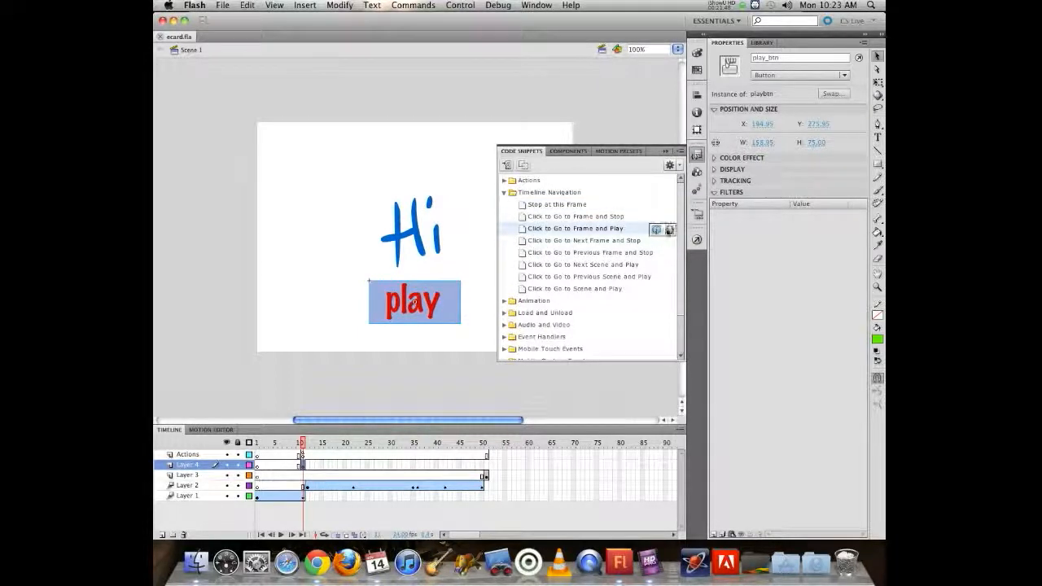
click(669, 231)
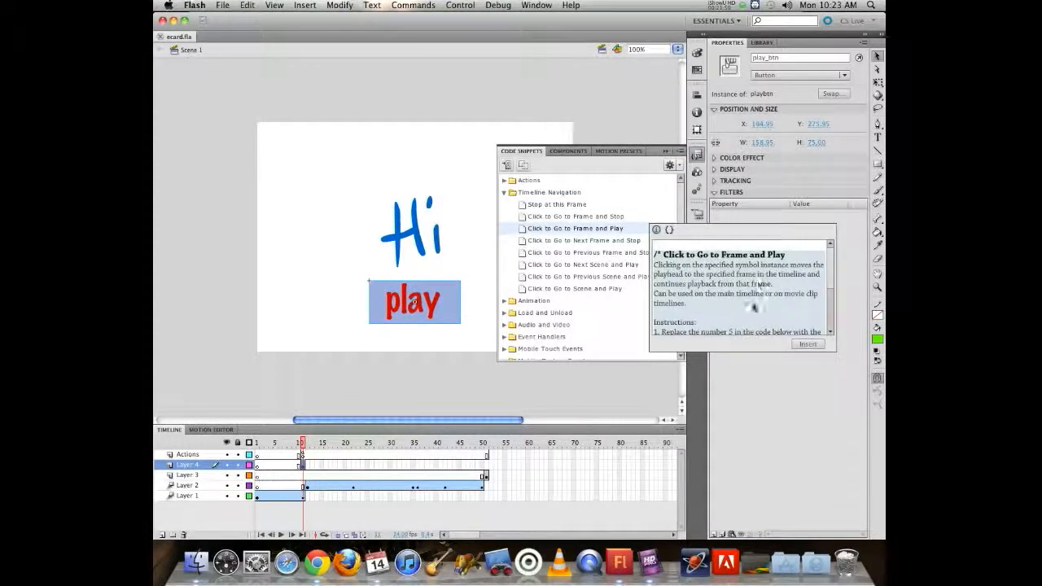
drag(829, 267, 821, 307)
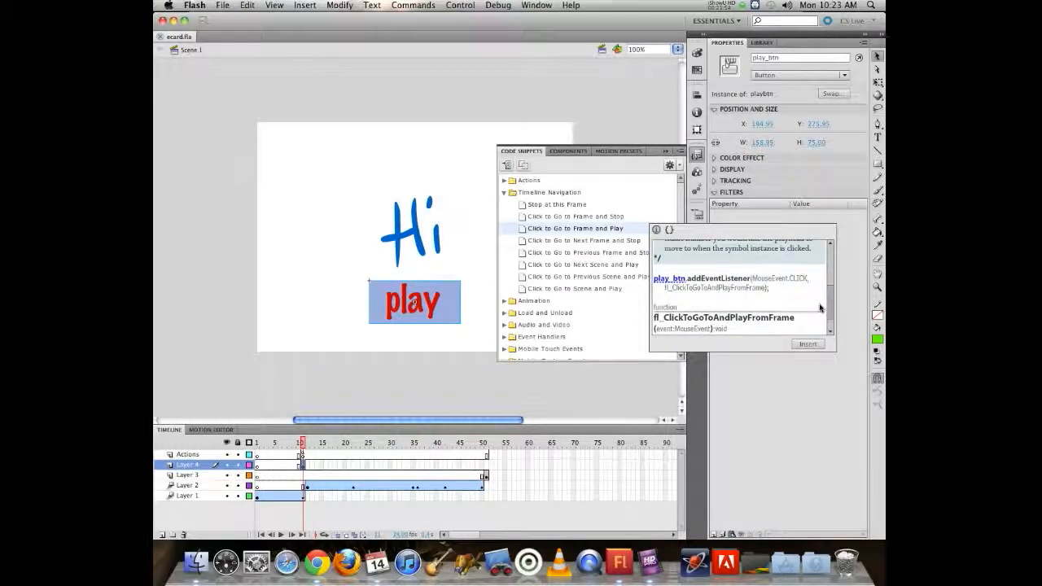
scroll(821, 310, down, 3)
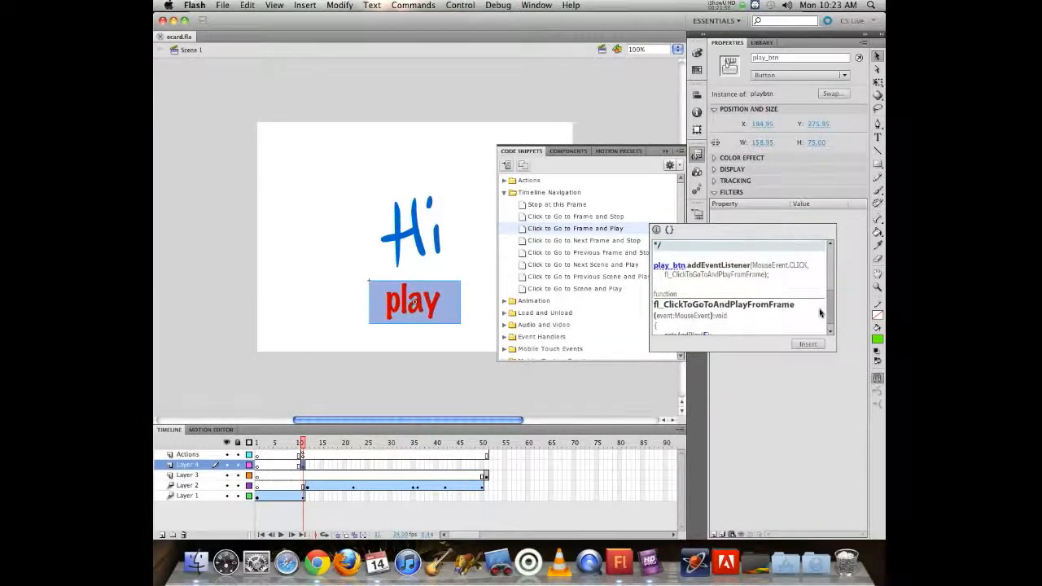
scroll(822, 319, up, 1)
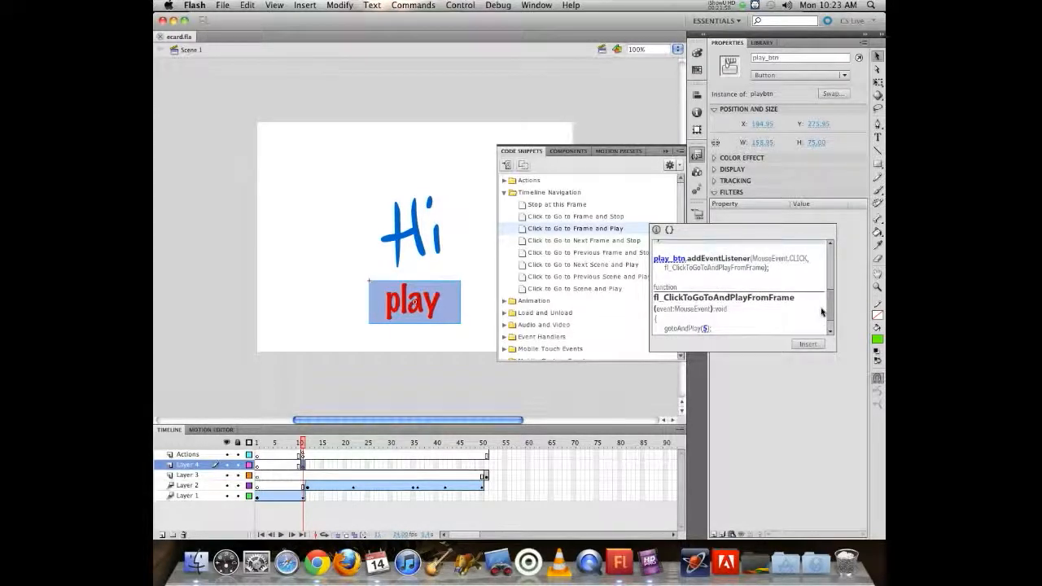
scroll(823, 318, down, 1)
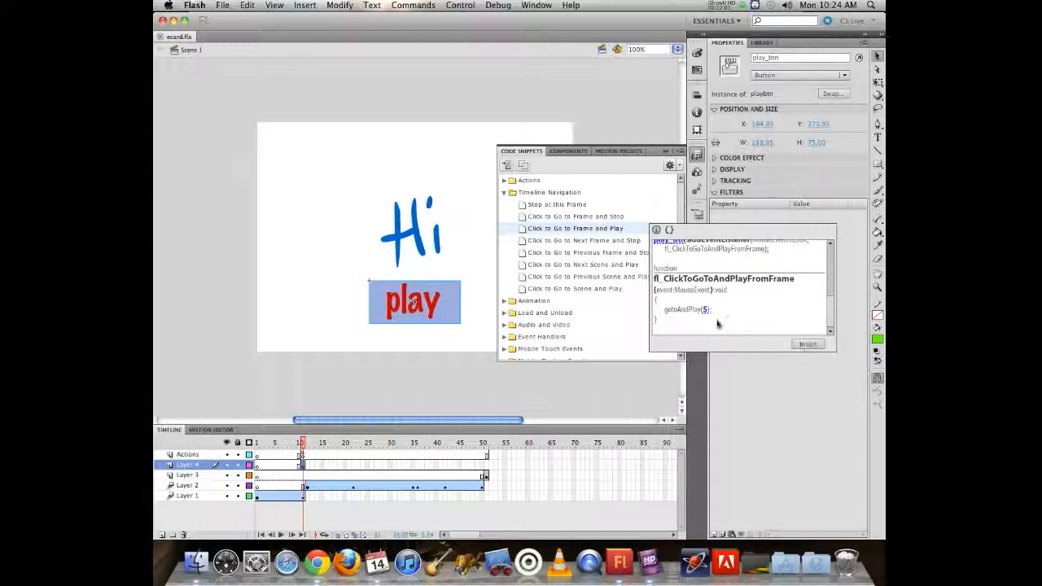
click(807, 343)
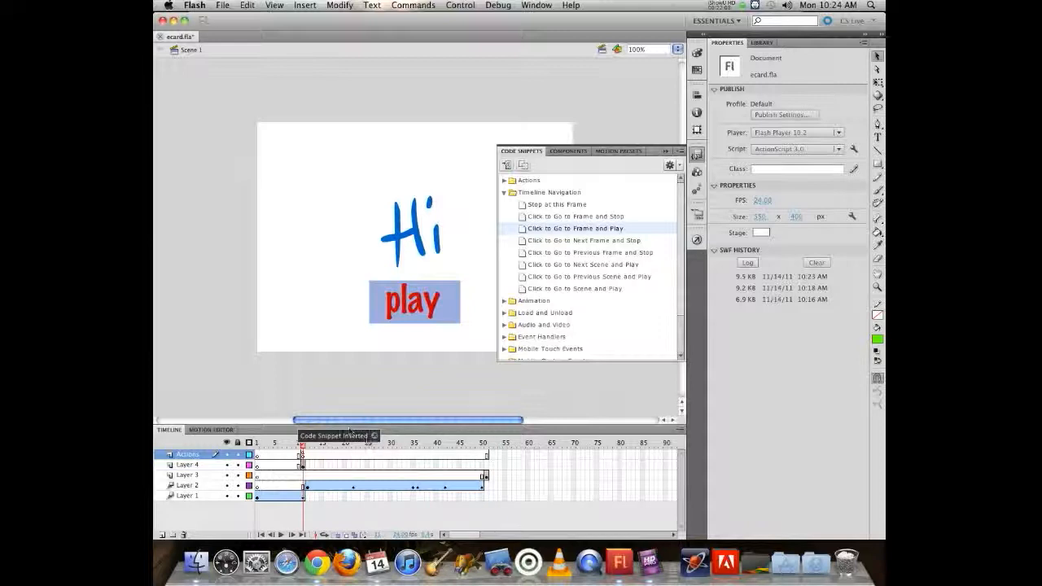
Review the play button's click handler on frame 11 and set its gotoAndPlay frame number to 12, where the next message begins
click(374, 437)
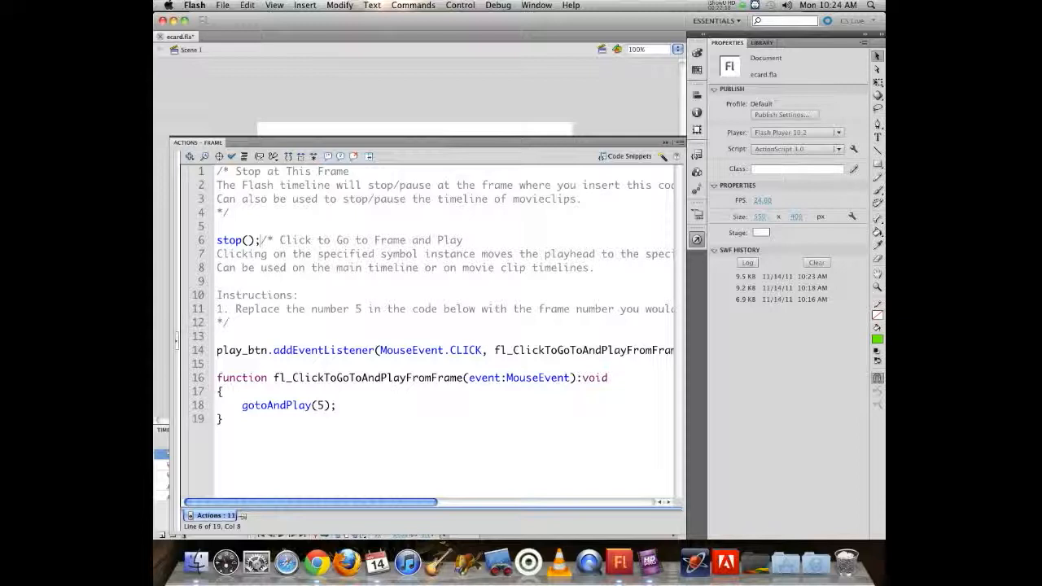
drag(499, 350, 635, 351)
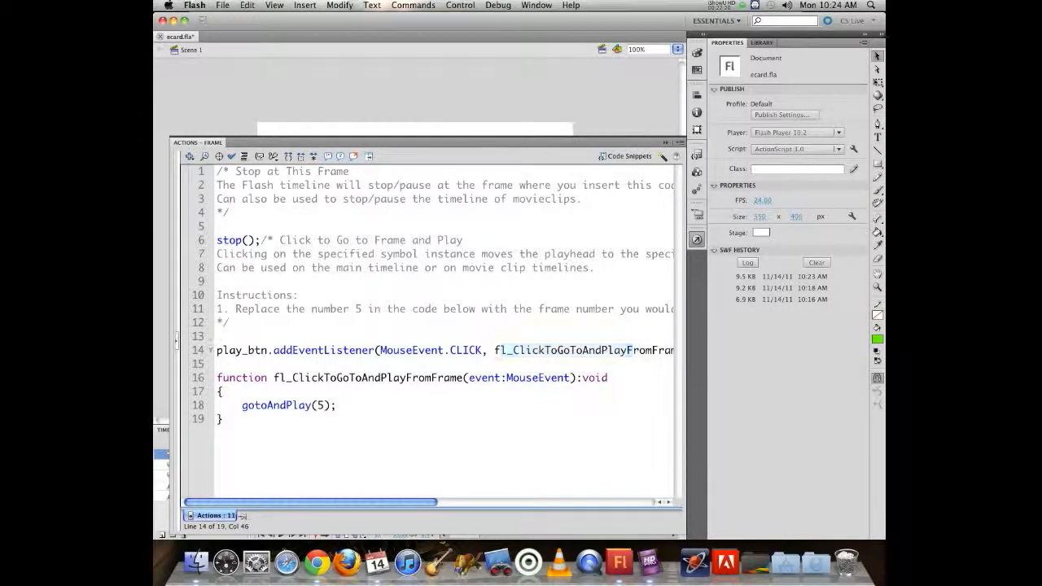
drag(285, 378, 419, 379)
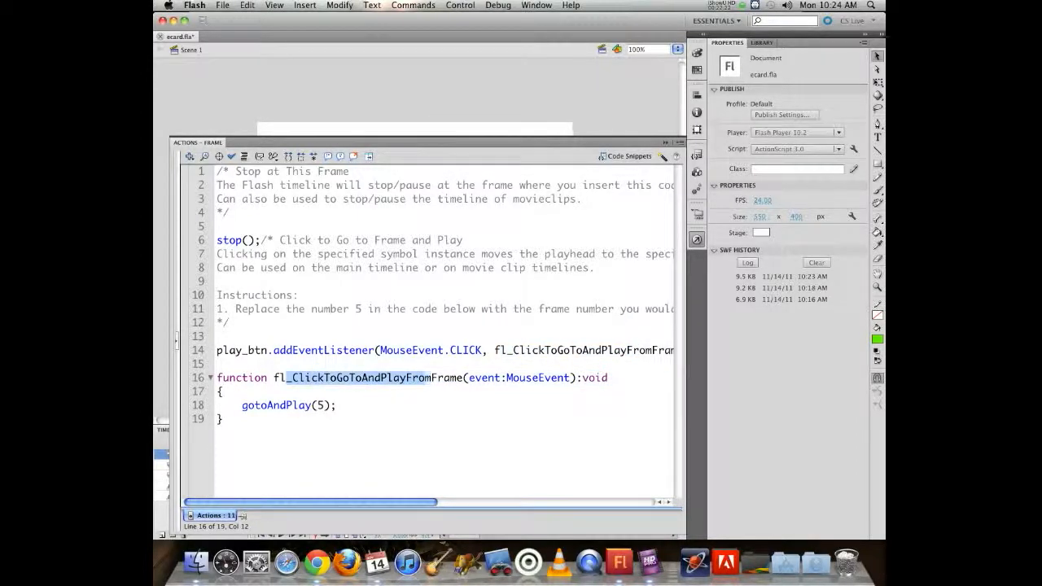
drag(242, 405, 324, 405)
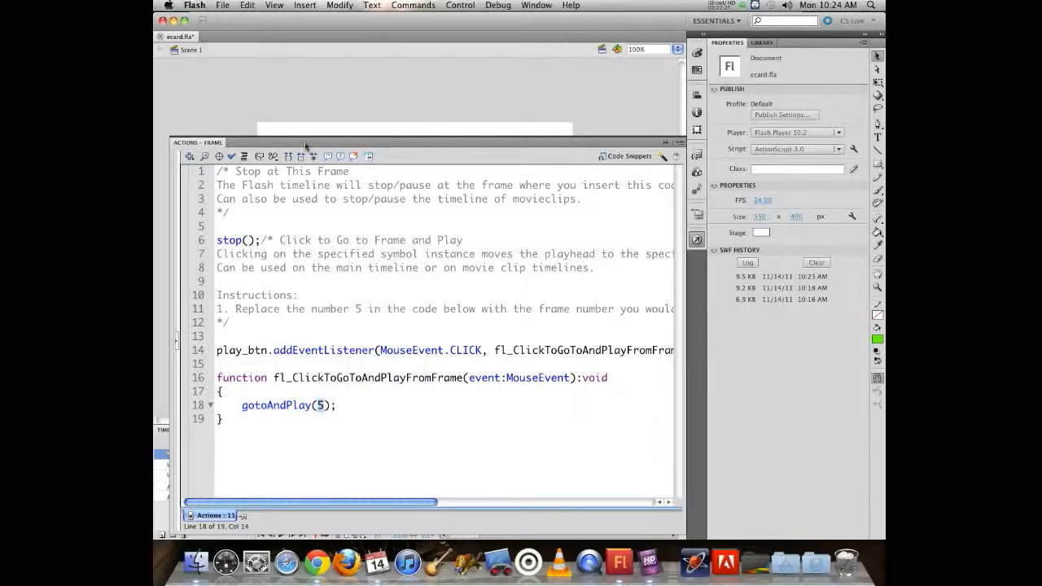
click(697, 240)
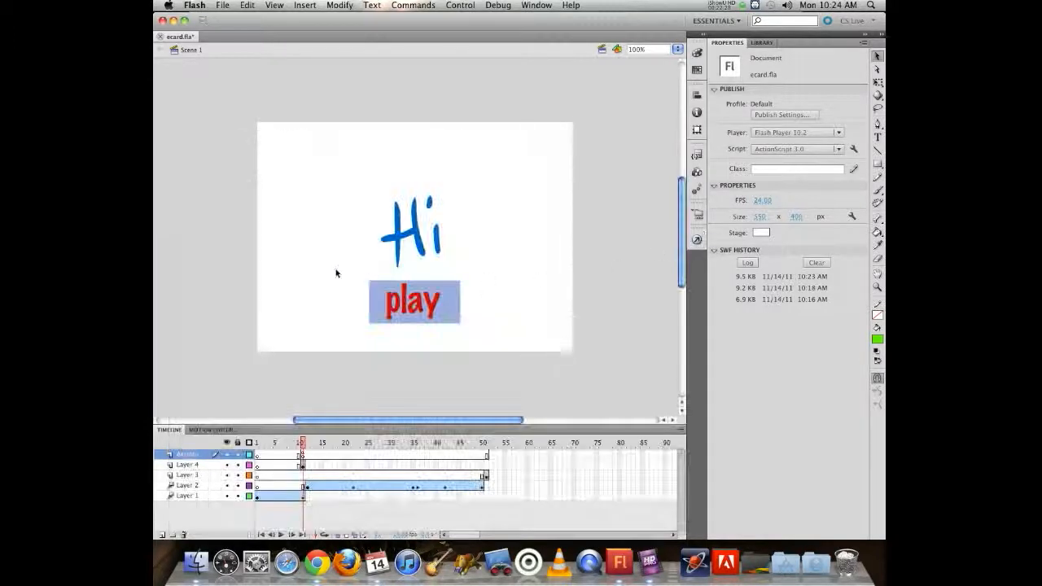
drag(302, 444, 307, 444)
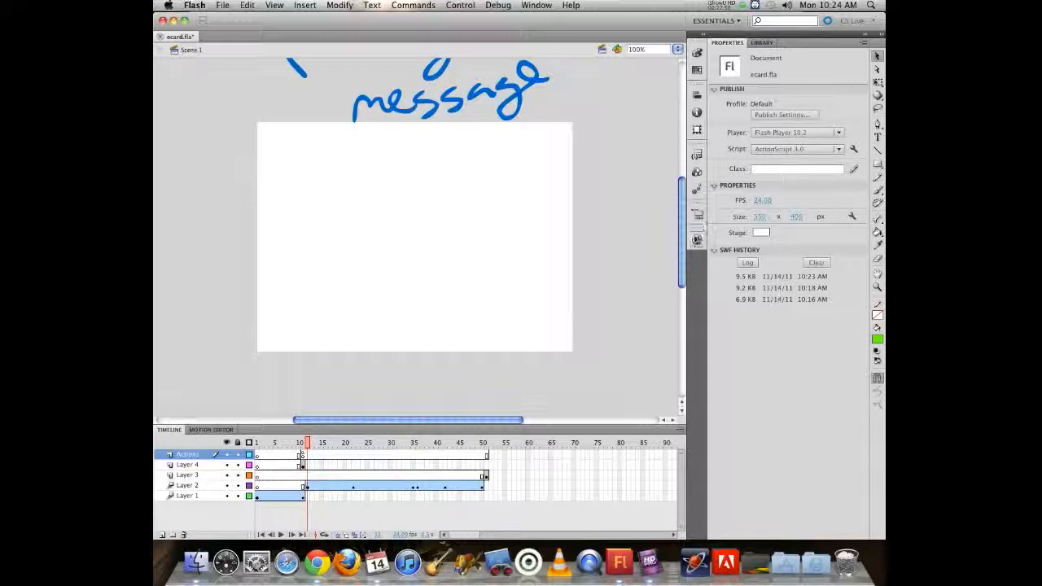
click(697, 239)
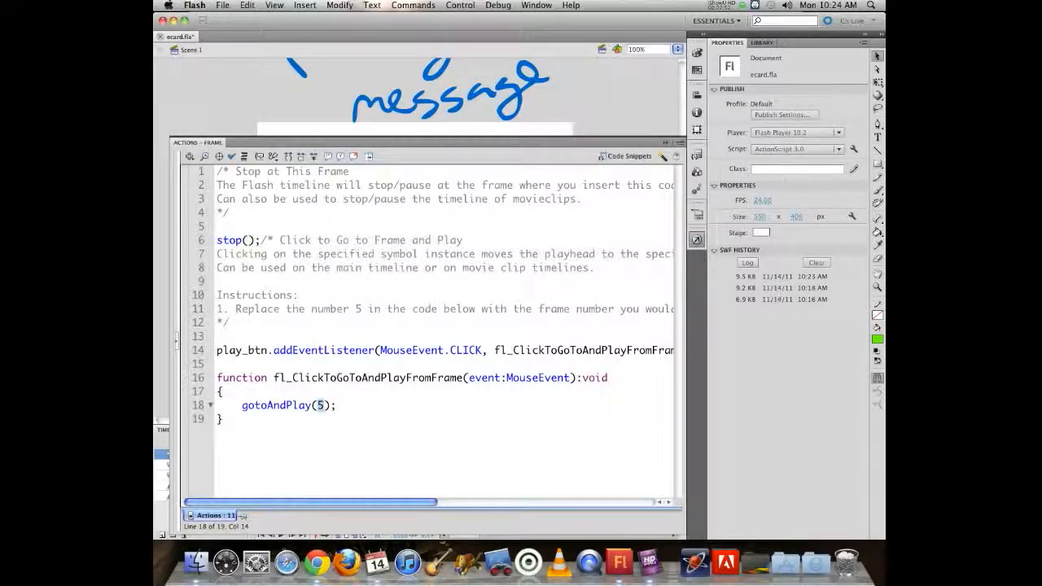
double_click(322, 405)
text(12)
Test the movie by playing on from the Hi message with the play button, and close the preview
key(super+Return)
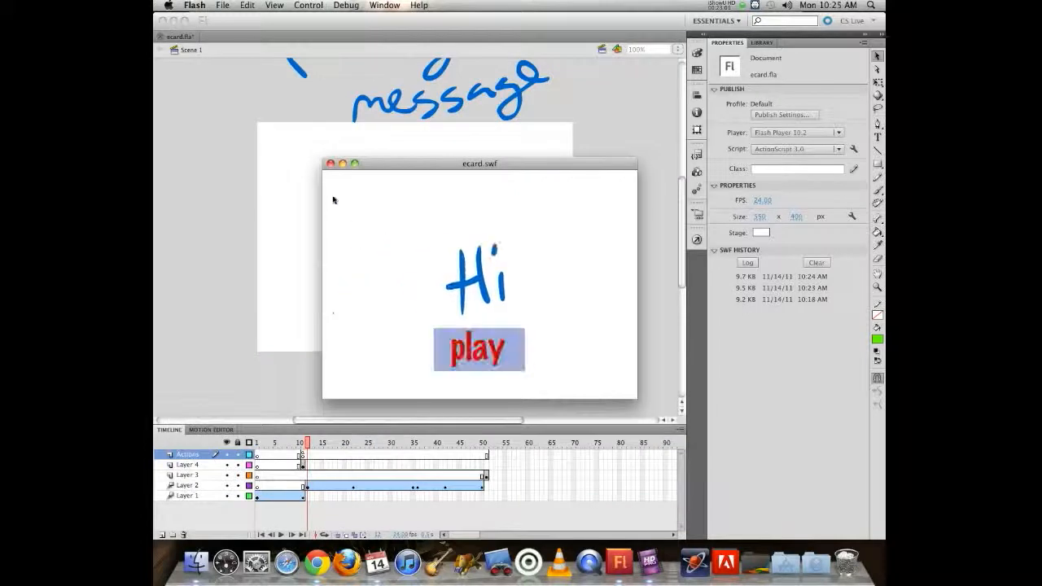
click(459, 352)
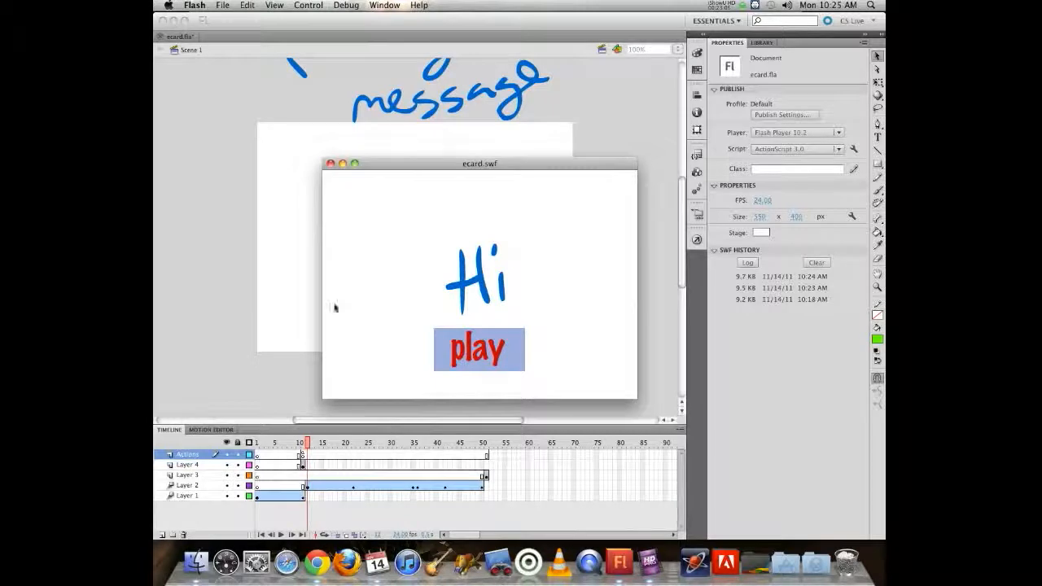
click(329, 163)
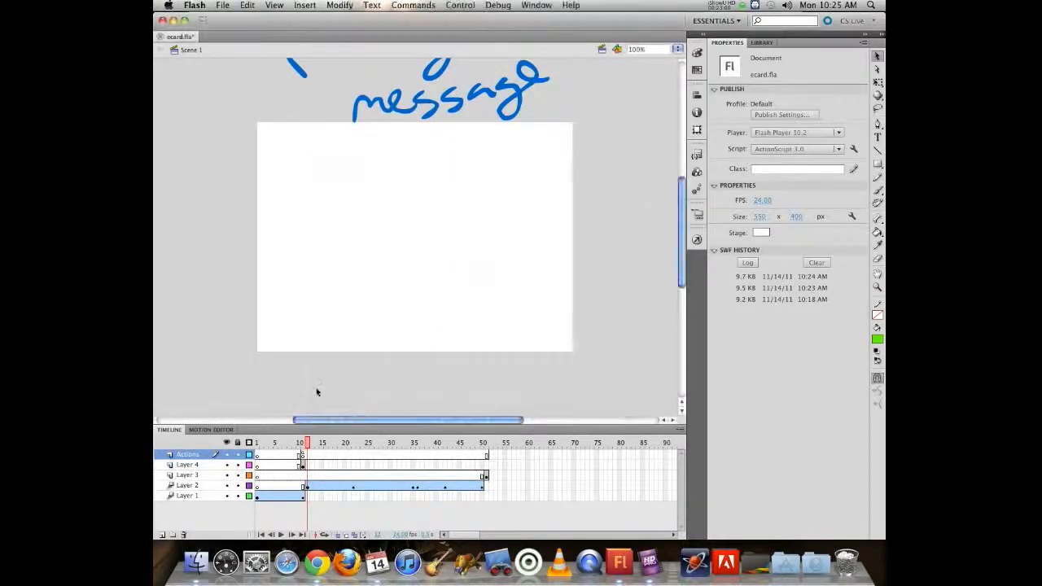
Insert the Timeline Navigation code snippet "Stop at this Frame" at frame 51 of the Actions layer
drag(306, 443, 486, 446)
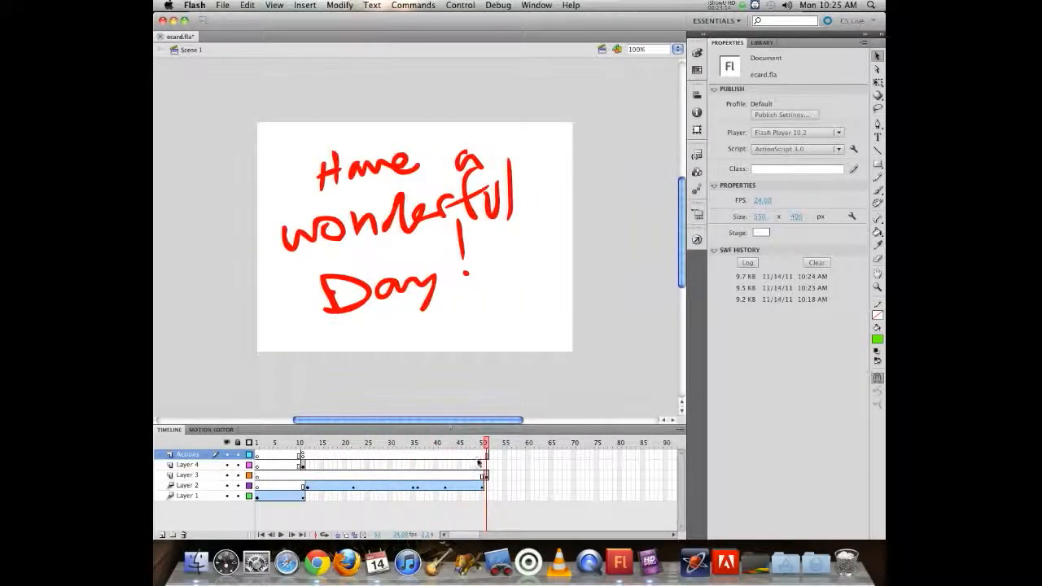
click(486, 458)
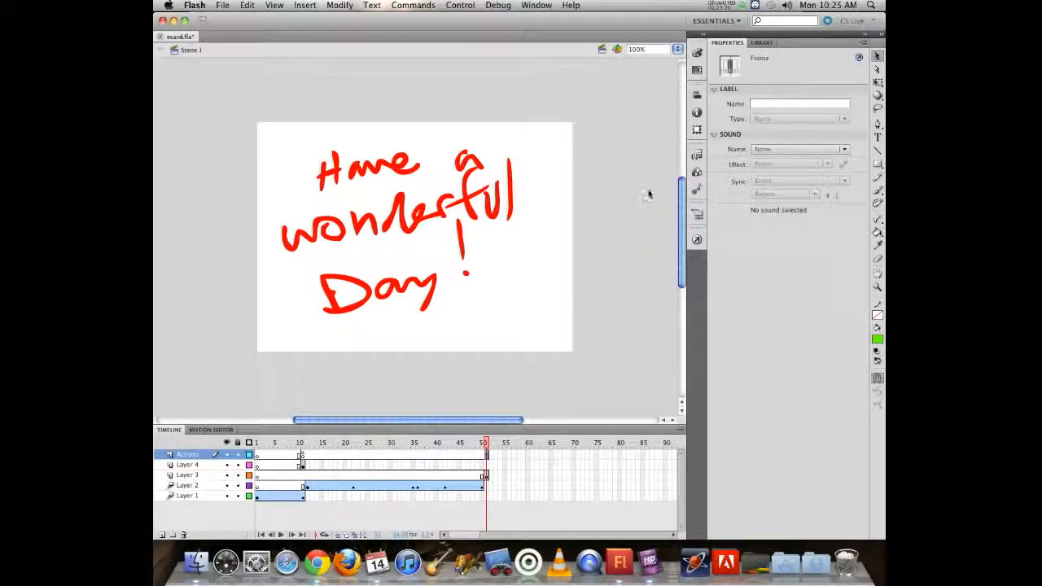
click(697, 155)
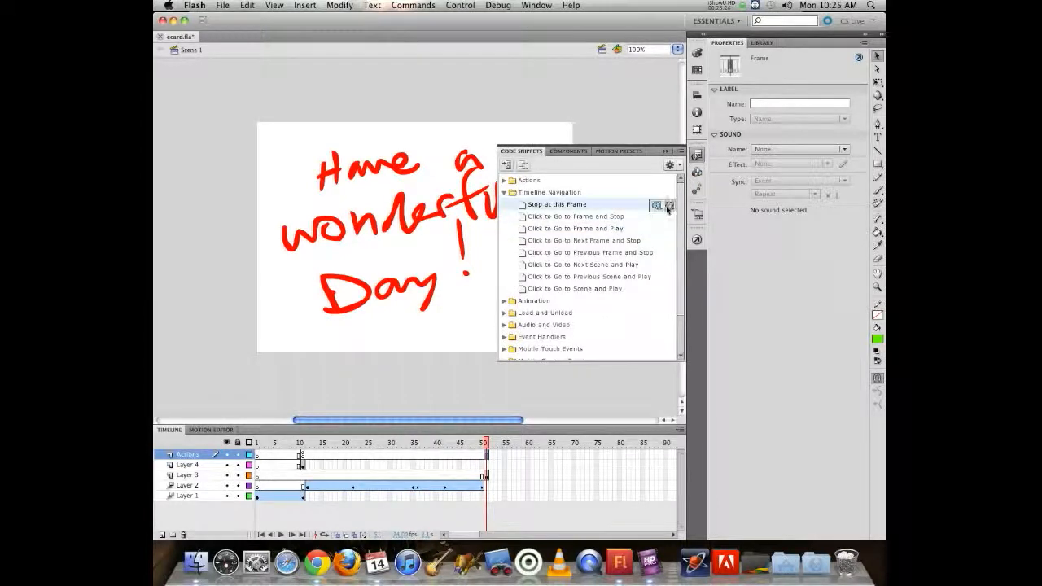
click(659, 204)
click(808, 320)
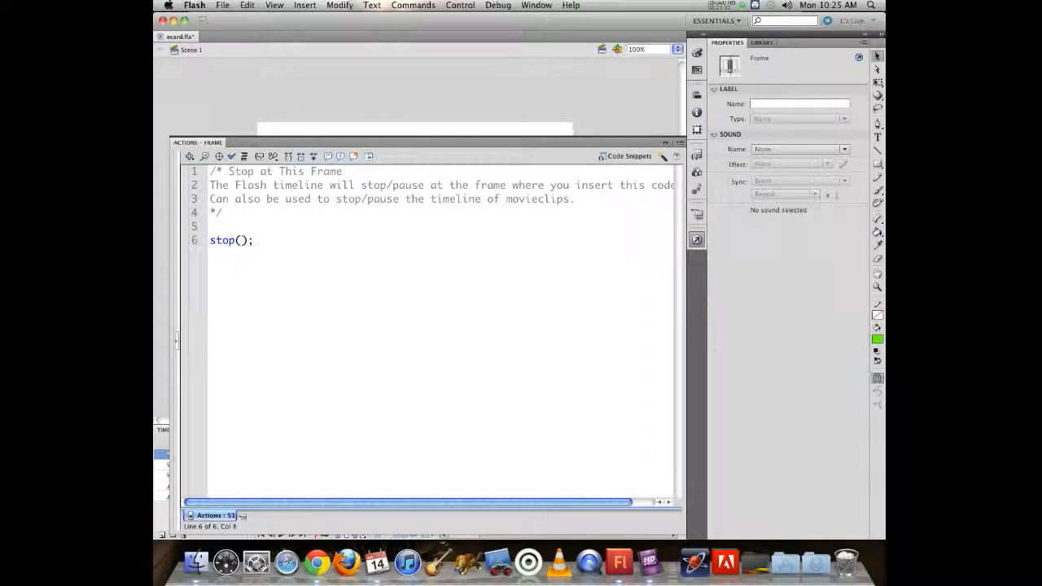
Test the movie again from the play button through to the "Have a wonderful Day!" message, and close the preview
key(super+Return)
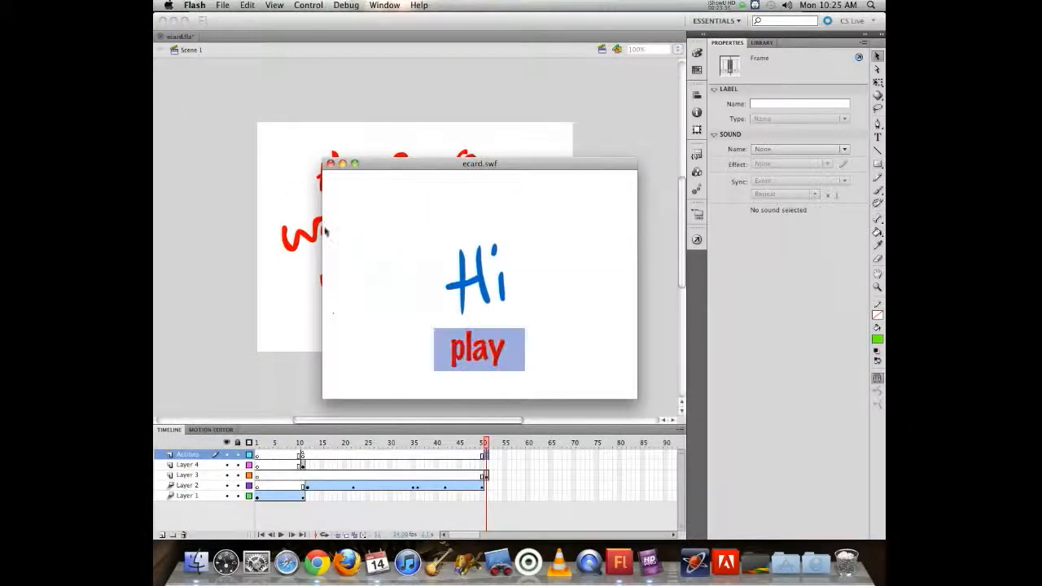
click(469, 344)
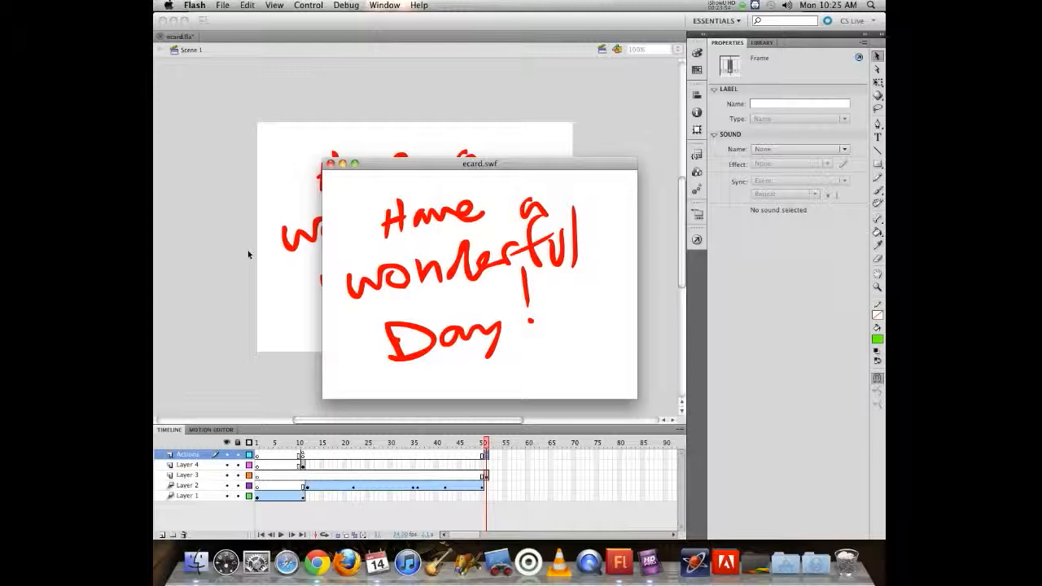
click(330, 164)
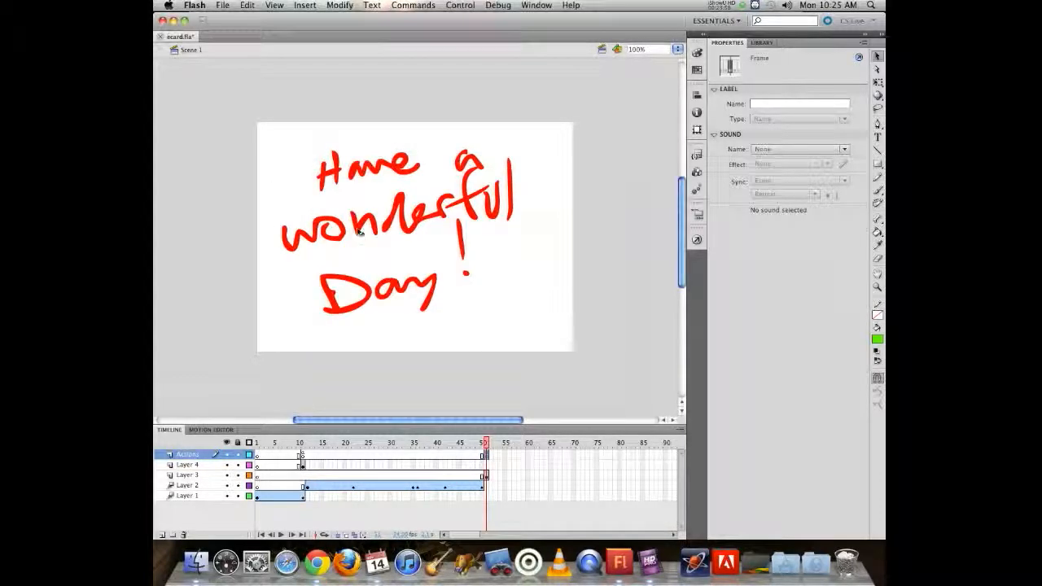